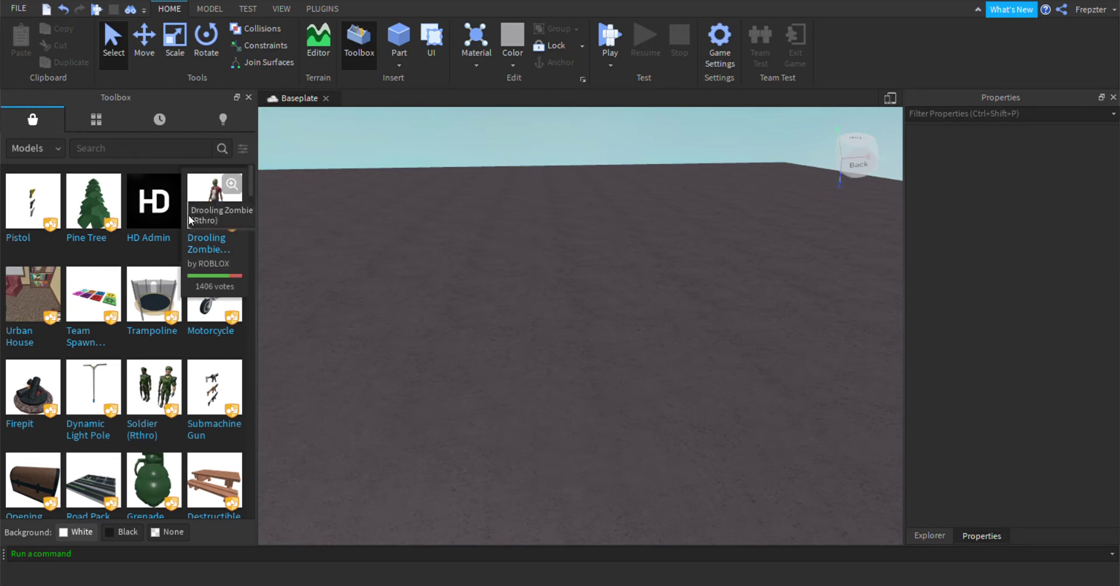
Switch the asset library to Meshes and search it for "rocket".
right_click_drag(506, 321, 508, 307)
left_click(88, 125)
right_click_drag(523, 210, 522, 210)
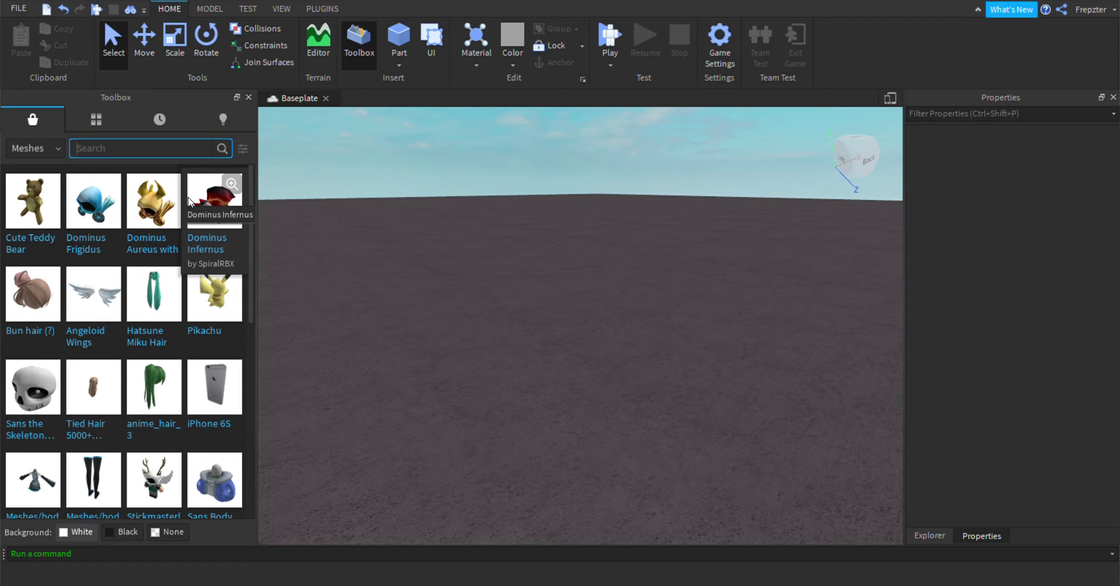
type("rocket")
key("Return")
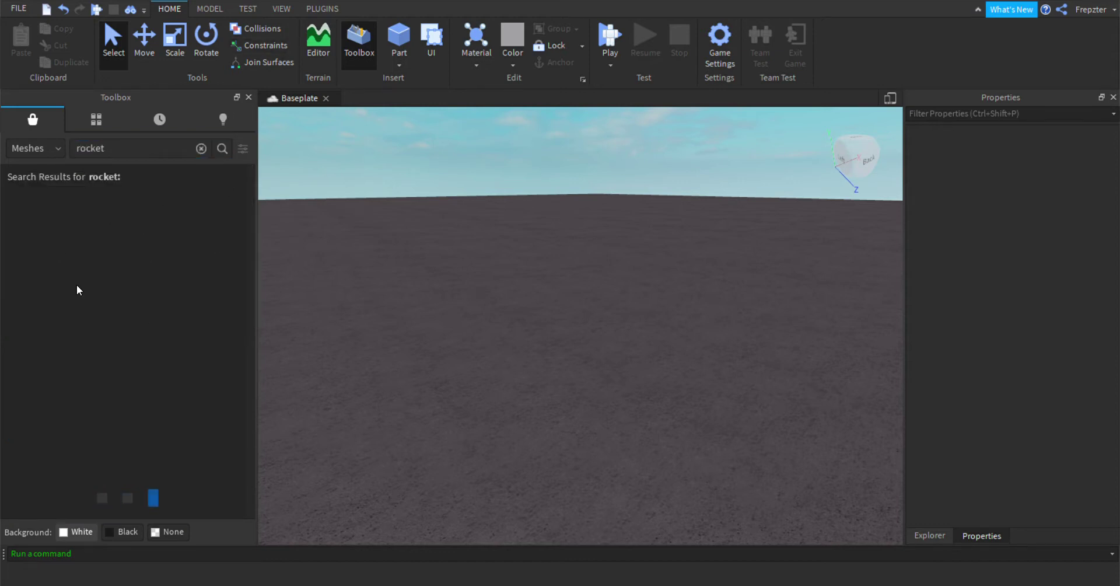
Look through the rocket results and insert the V2 ROCKET mesh into the scene.
scroll(137, 403, "down", 8)
scroll(139, 412, "up", 5)
scroll(193, 428, "down", 3)
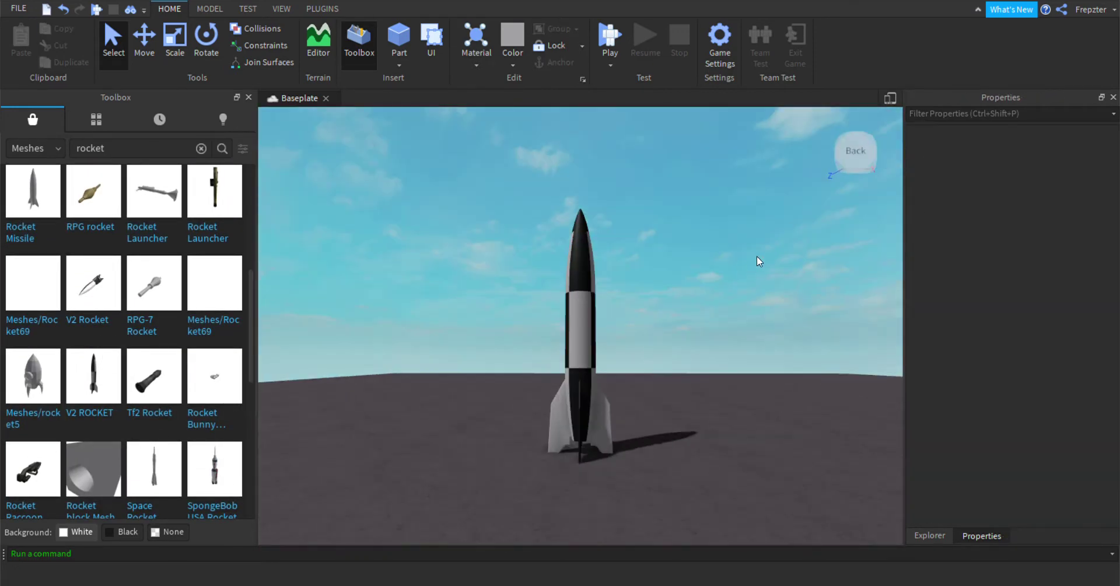
Clear the asset search and switch the asset category back to Models.
left_click(201, 149)
left_click_drag(488, 191, 586, 487)
left_click(28, 150)
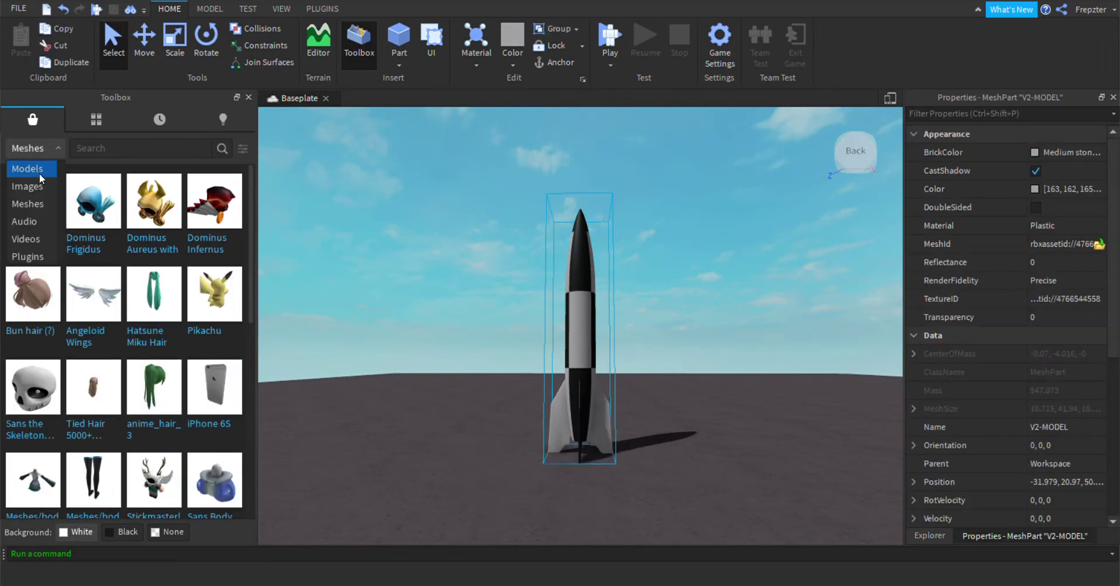
left_click(40, 174)
Raise the V2 rocket above the baseplate with the Move tool.
left_click(656, 327)
right_click_drag(657, 326, 659, 327)
key("s")
key("a")
left_click(630, 325)
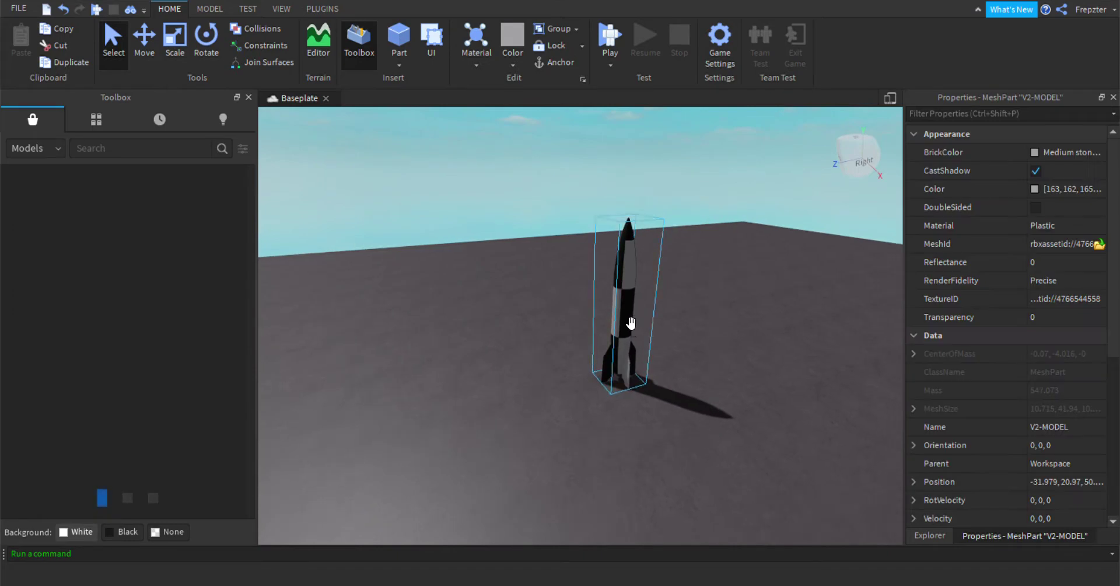
key("w")
key("d")
left_click(165, 51)
left_click_drag(536, 435, 522, 291)
Insert a block part and move it down to the base of the rocket.
left_click(615, 397)
right_click_drag(615, 396, 617, 397)
key("w")
key("w")
left_click(402, 36)
right_click_drag(481, 161, 478, 154)
key("s")
left_click_drag(613, 219, 620, 330)
key("w")
right_click_drag(620, 330, 625, 338)
Shift the block part sideways along its horizontal axes so it sits under the engine between the fins.
left_click_drag(552, 327, 463, 313)
key("w")
right_click_drag(457, 335, 457, 335)
key("q")
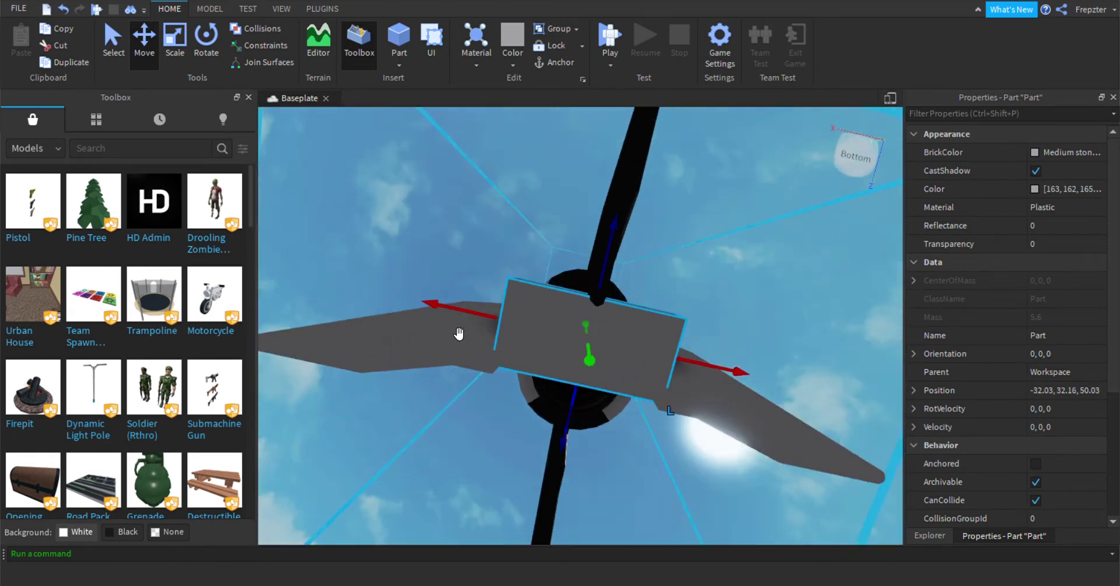
left_click_drag(576, 400, 573, 441)
key("w")
right_click_drag(573, 441, 569, 433)
key("s")
key("d")
key("w")
Rename the block part under the rocket as EnginePart.
left_click(944, 535)
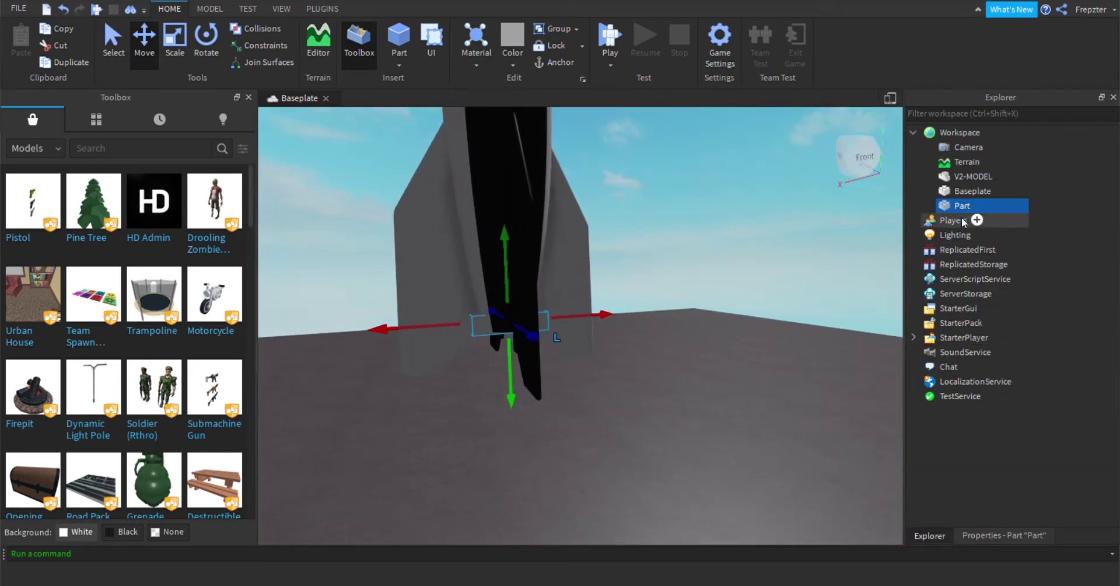
right_click_drag(848, 241, 955, 214)
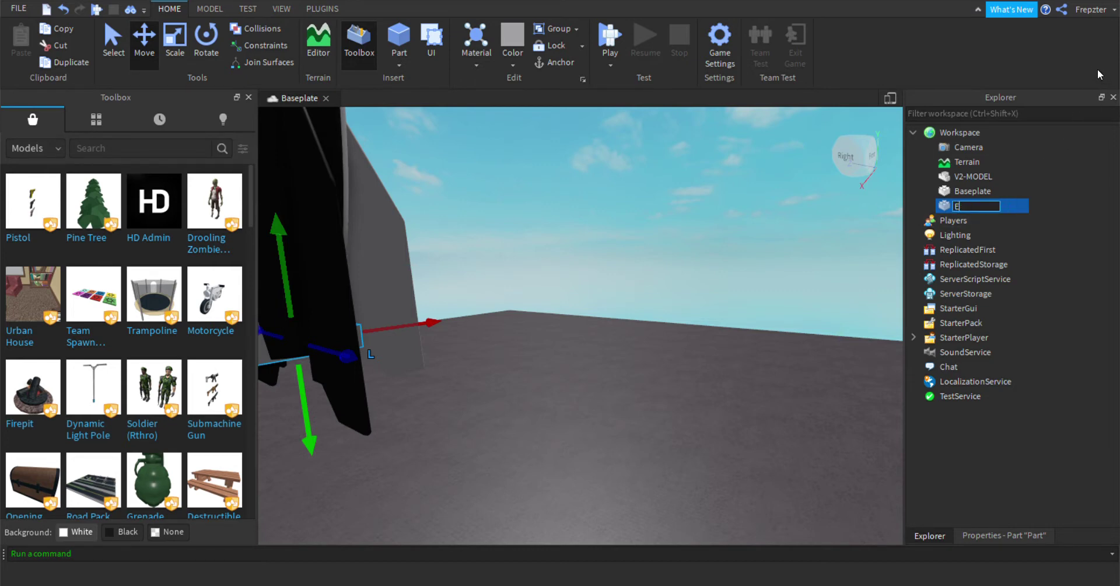
right_click_drag(525, 241, 529, 247)
key("d")
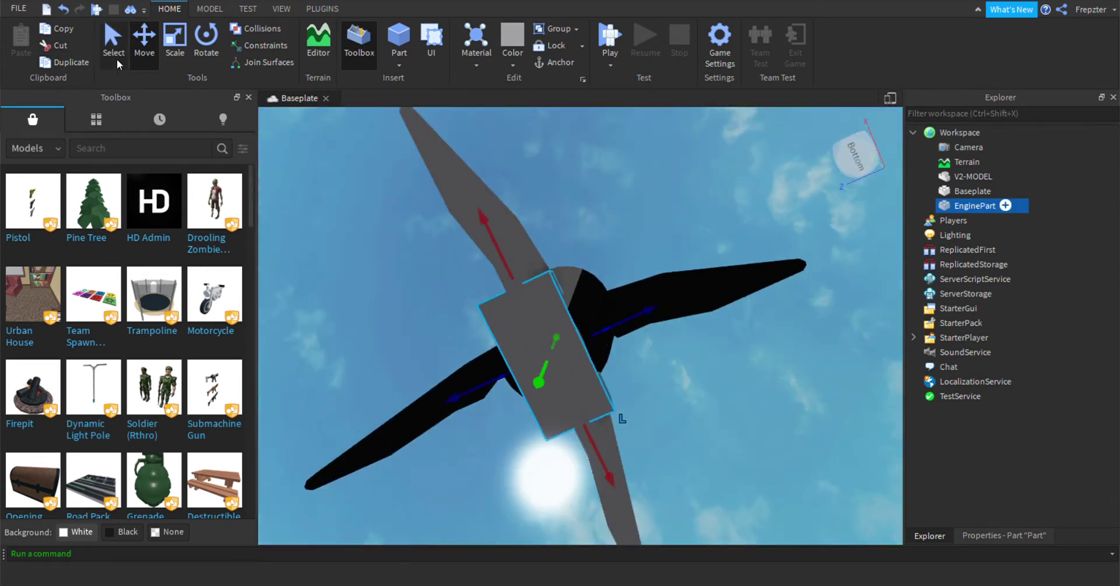
Scale EnginePart so that its footprint fits the rocket's engine outlet.
left_click_drag(604, 329, 657, 363)
right_click_drag(657, 363, 658, 362)
key("a")
left_click_drag(590, 355, 566, 365)
key("s")
Anchor the rocket and EnginePart, and add a ParticleEmitter inside EnginePart.
right_click_drag(566, 364, 561, 365)
key("w")
key("w")
key("d")
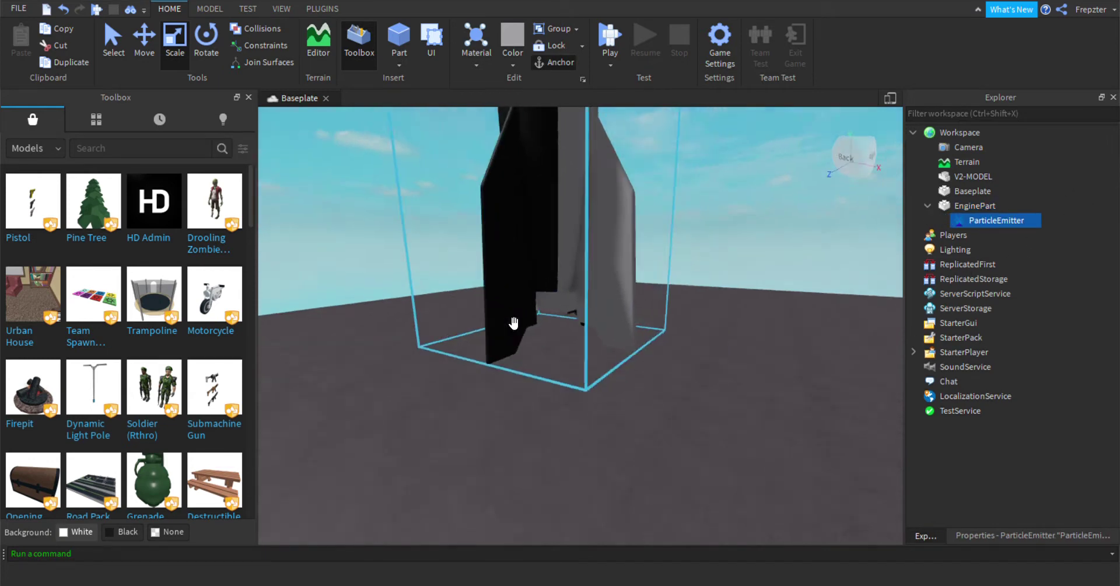
right_click_drag(509, 315, 509, 315)
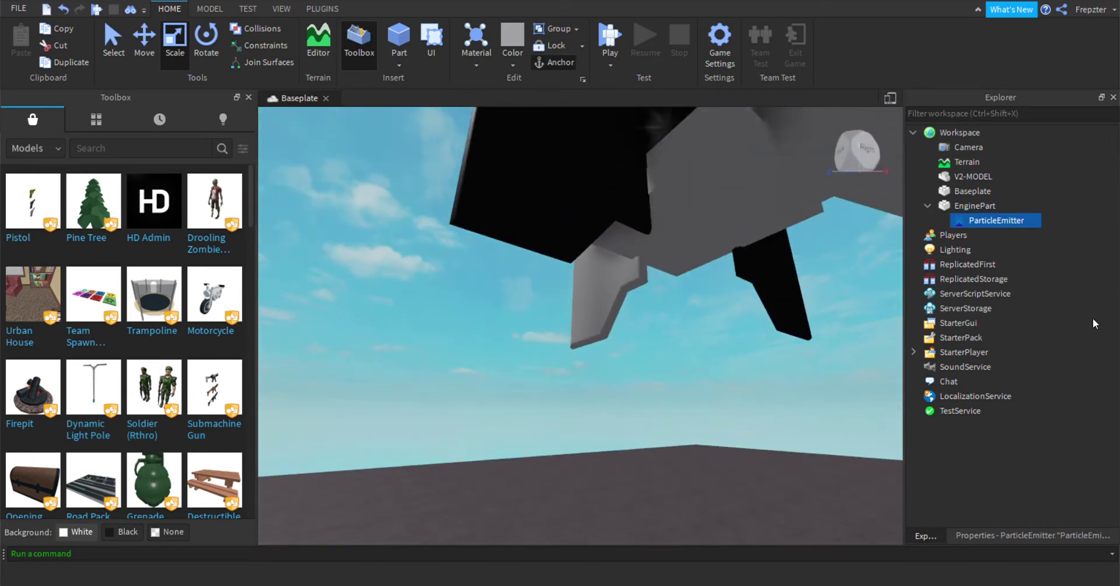
Set the ParticleEmitter's EmissionDirection to Bottom.
left_click(1000, 535)
scroll(1002, 394, "down", 5)
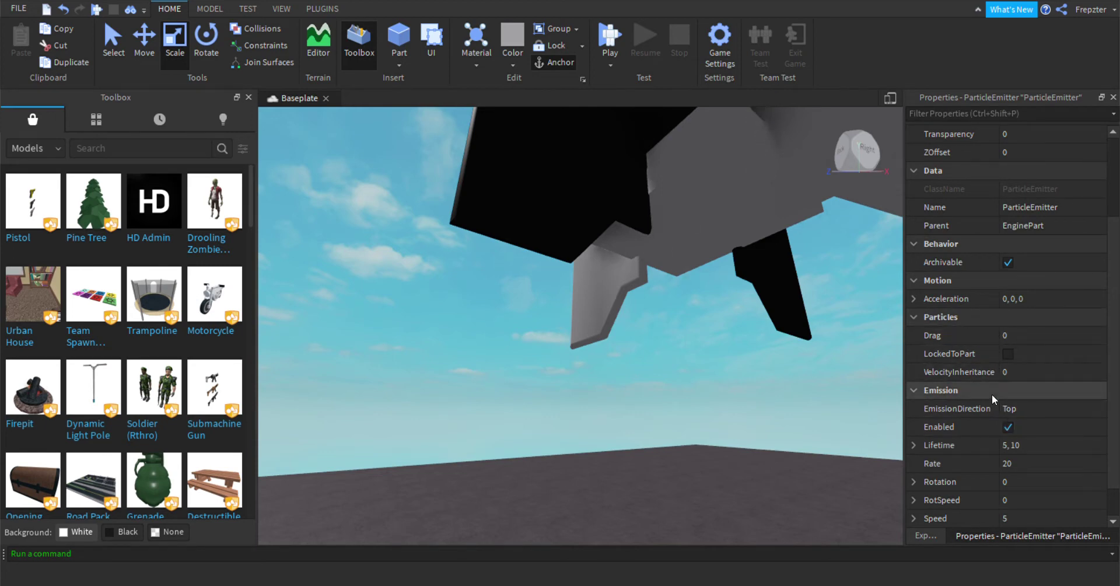
left_click(1021, 408)
left_click(1030, 432)
right_click_drag(753, 390, 754, 389)
scroll(754, 390, "down", 3)
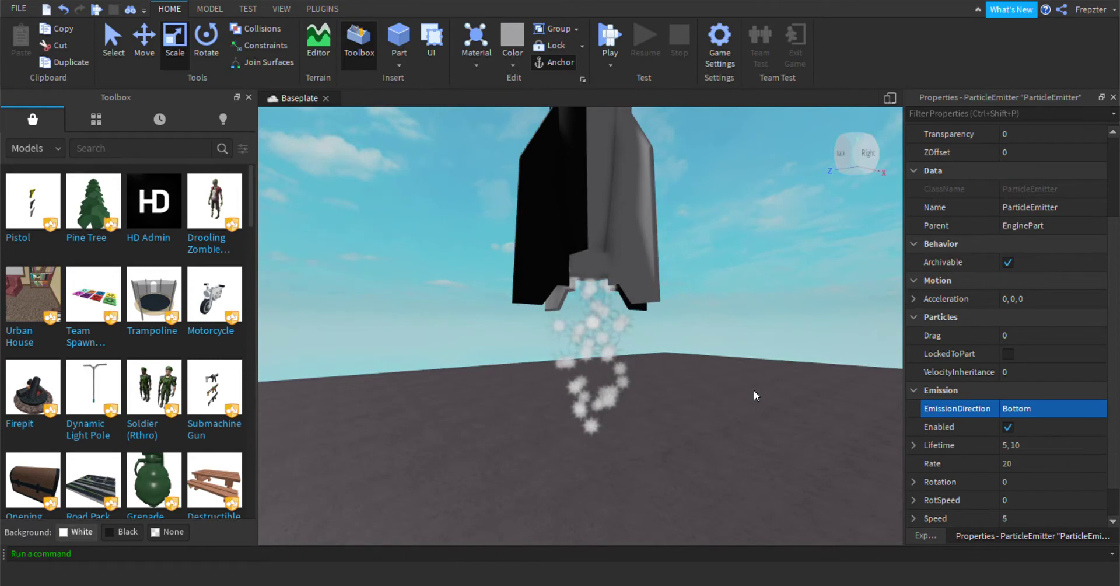
Try a particle Size of 32 on the emitter and view the whole rocket.
scroll(1028, 460, "up", 3)
left_click(1027, 207)
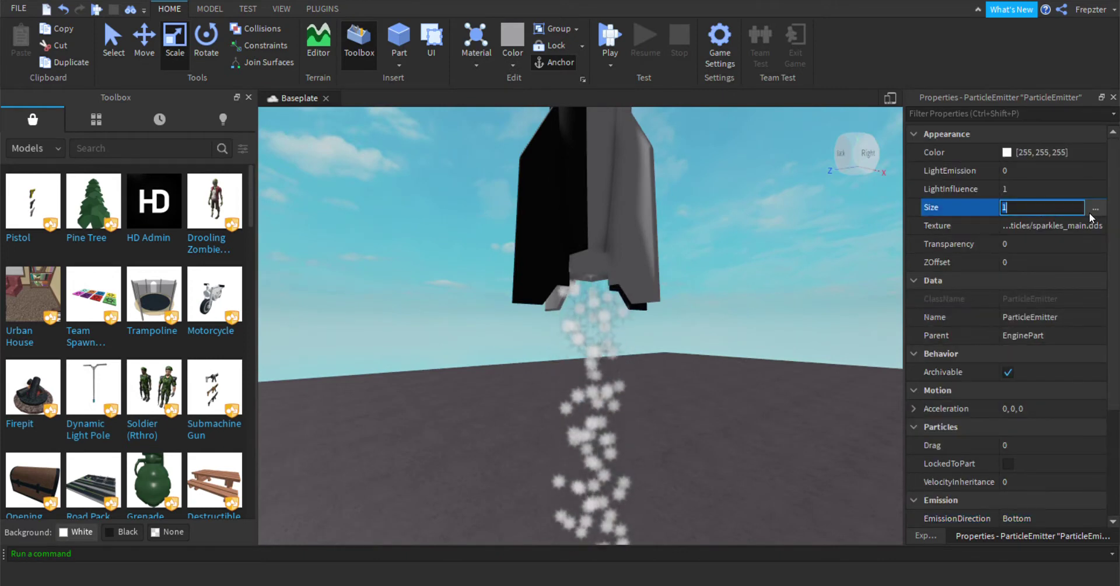
type("32")
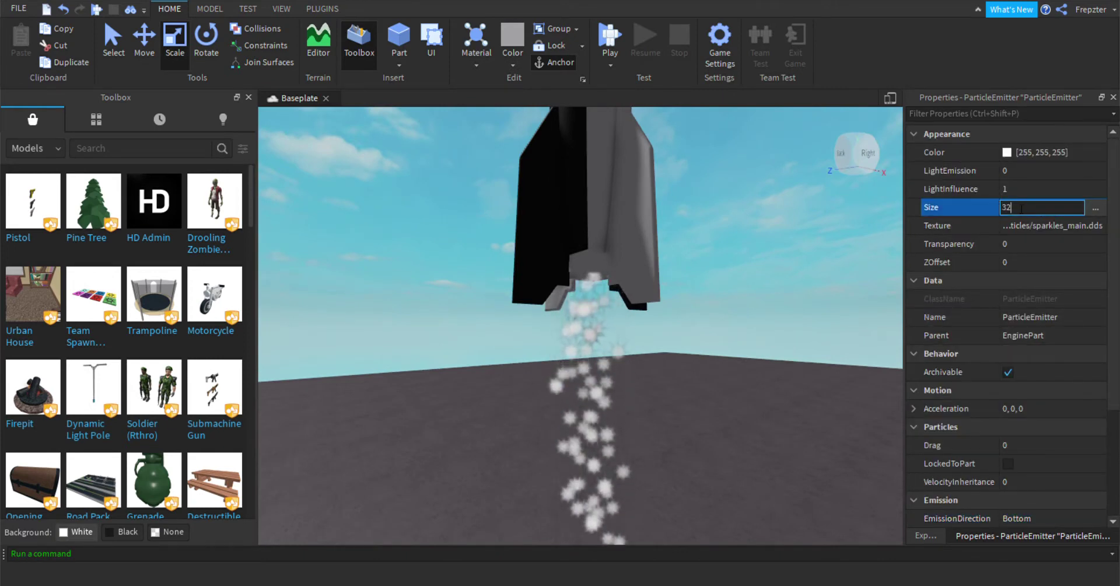
key("Return")
scroll(475, 375, "down", 4)
right_click_drag(475, 375, 604, 327)
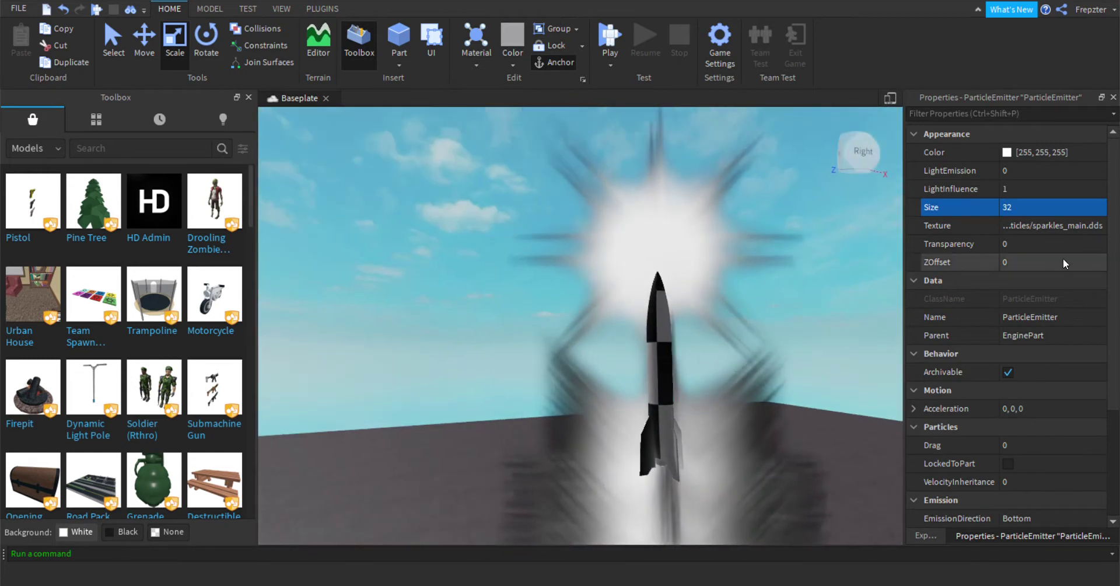
Try particle Sizes of 1 and 4 on the emitter.
left_click(1055, 209)
type("1")
key("Return")
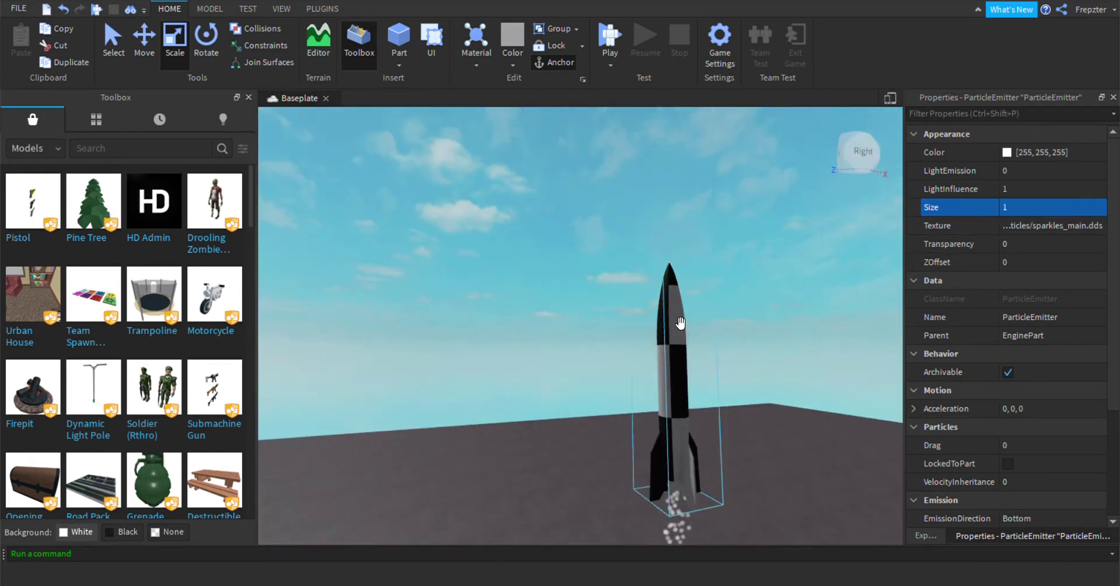
right_click_drag(680, 323, 676, 317)
scroll(676, 317, "up", 3)
left_click(1024, 204)
type("4")
key("Return")
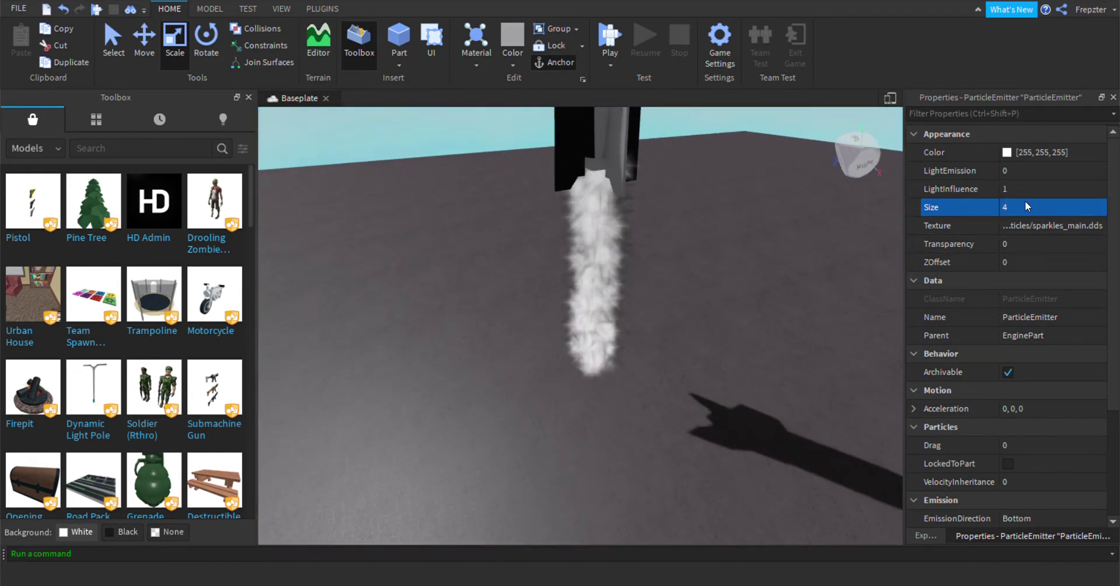
Set the emitter's particle Size to 5.
left_click(1013, 214)
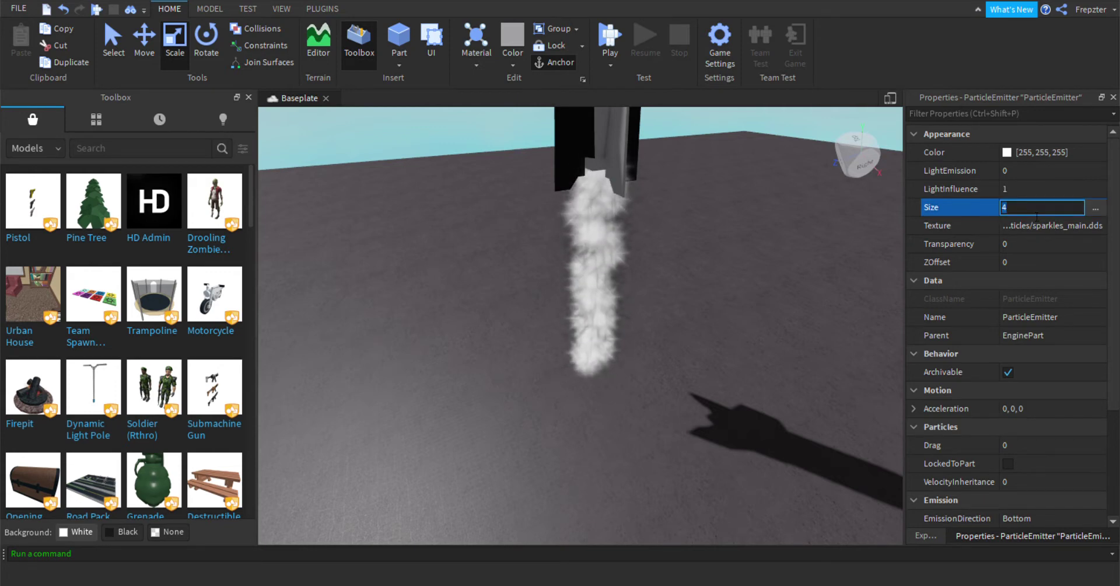
type("5")
key("Return")
right_click_drag(613, 334, 657, 306)
scroll(657, 306, "up", 3)
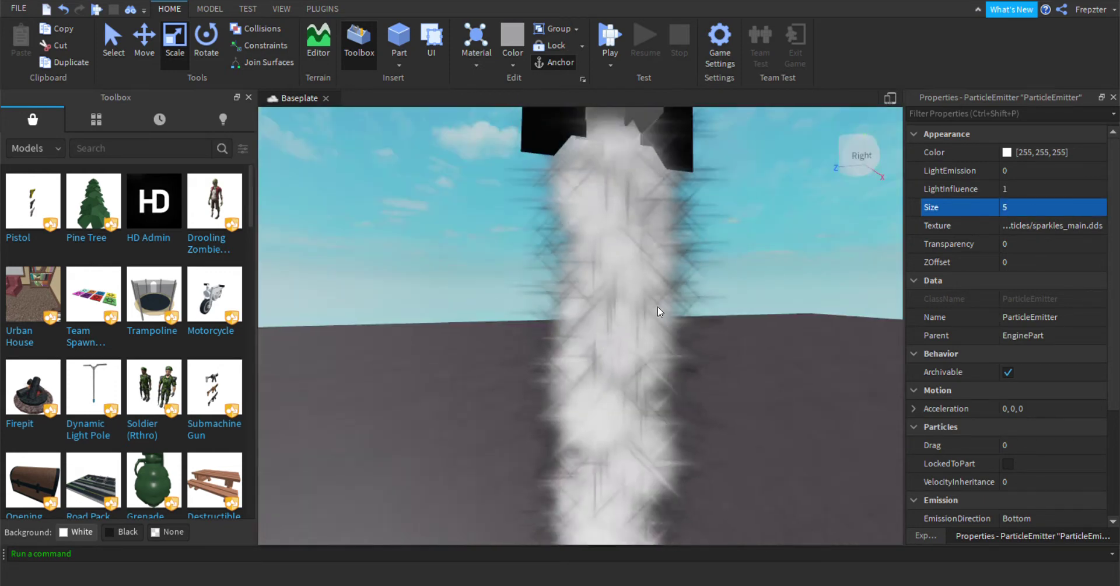
Change the emitter's Texture file from the sparkles image to smoke_main.dds.
left_click(1044, 225)
double_click(1044, 226)
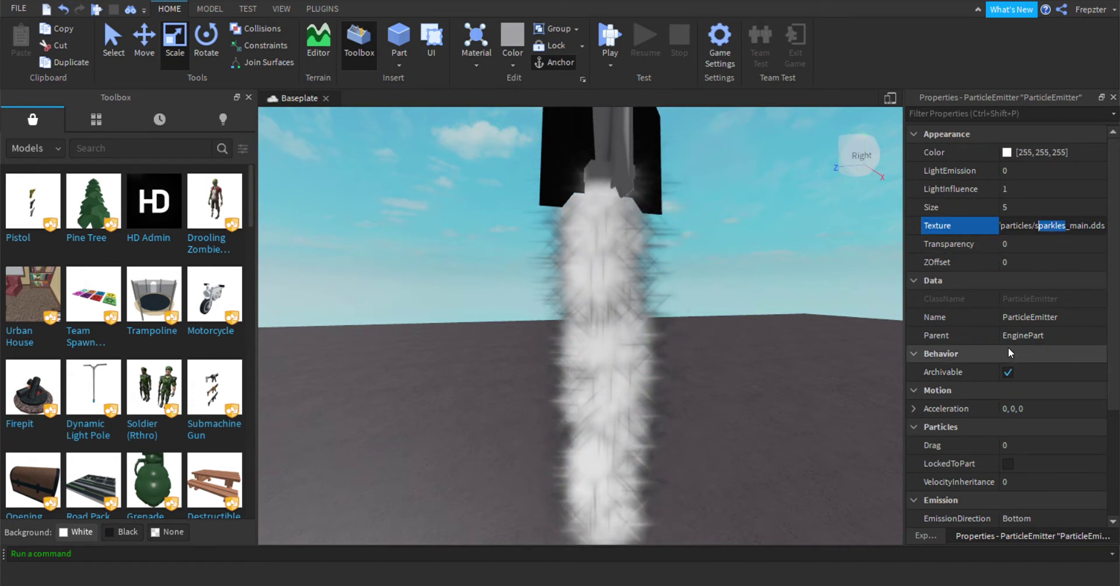
type("mok")
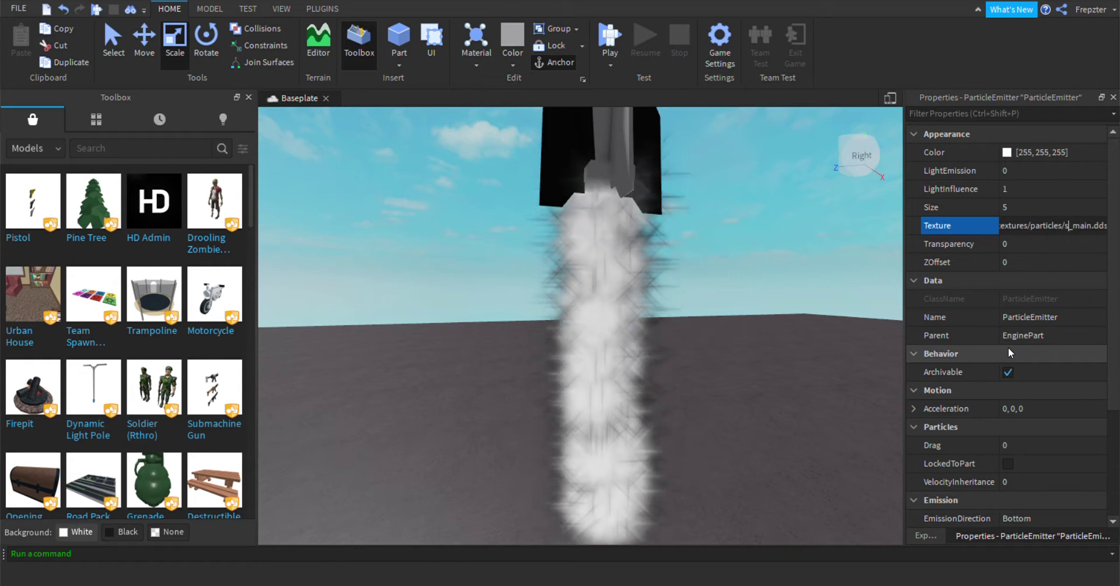
type("e")
key("Return")
right_click_drag(547, 385, 446, 416)
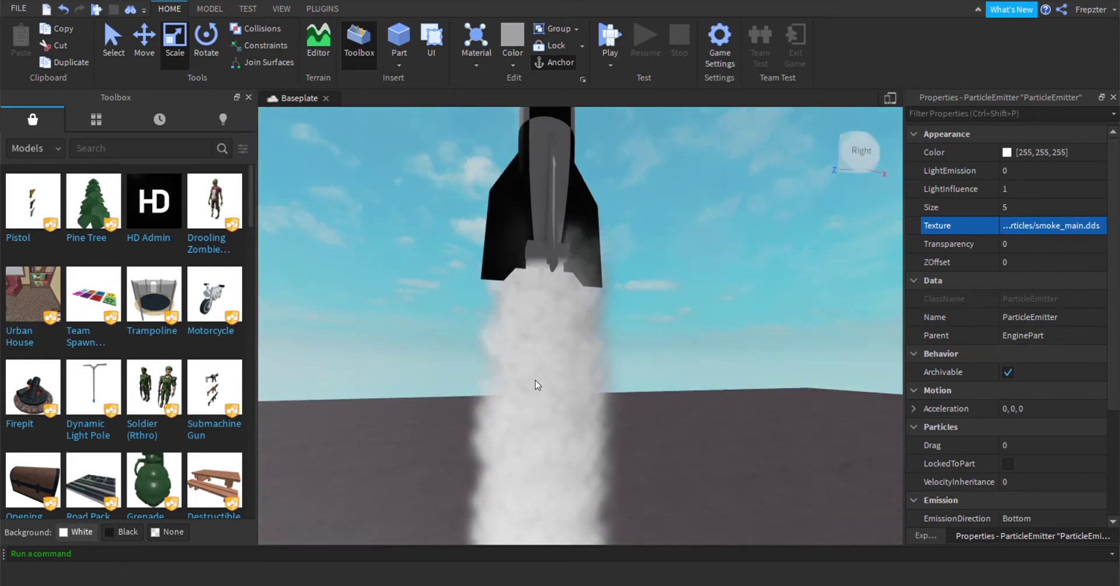
right_click_drag(429, 282, 352, 338)
Set the emitter's Speed to 40 and check the exhaust below the rocket.
scroll(1009, 318, "down", 3)
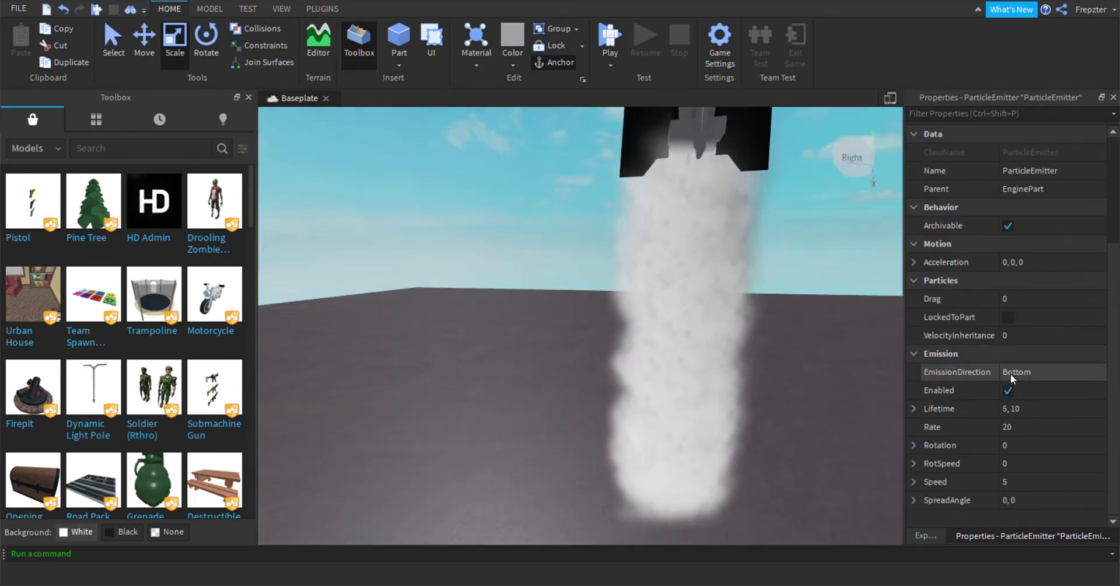
left_click(1019, 479)
type("40")
key("Return")
right_click_drag(783, 414, 832, 392)
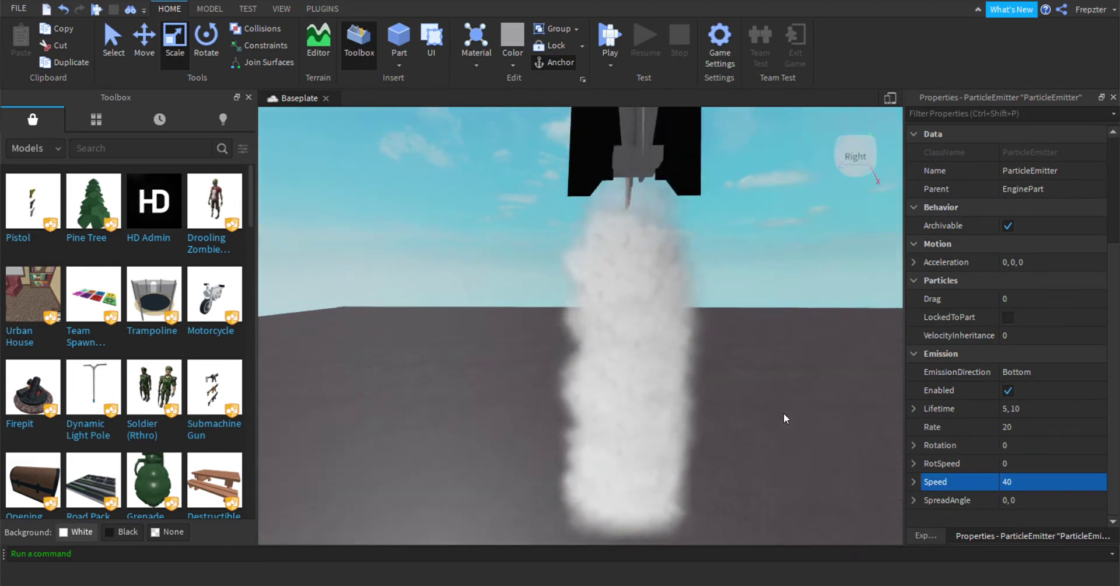
scroll(783, 414, "up", 2)
right_click_drag(782, 418, 760, 369)
scroll(782, 418, "down", 3)
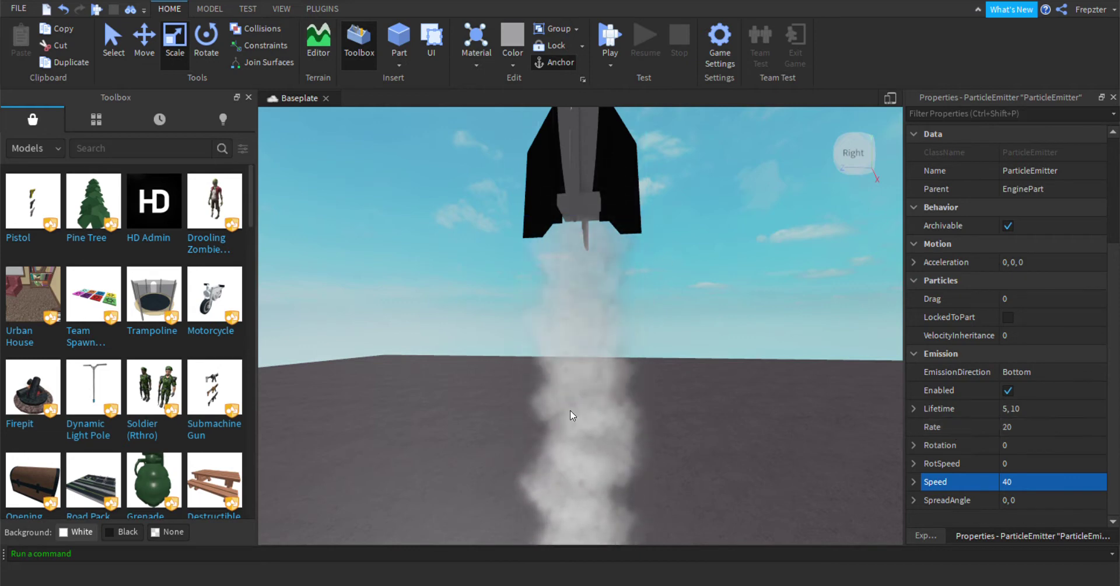
Try particle Lifetimes of 1 and 0.4 on the emitter.
left_click(1026, 410)
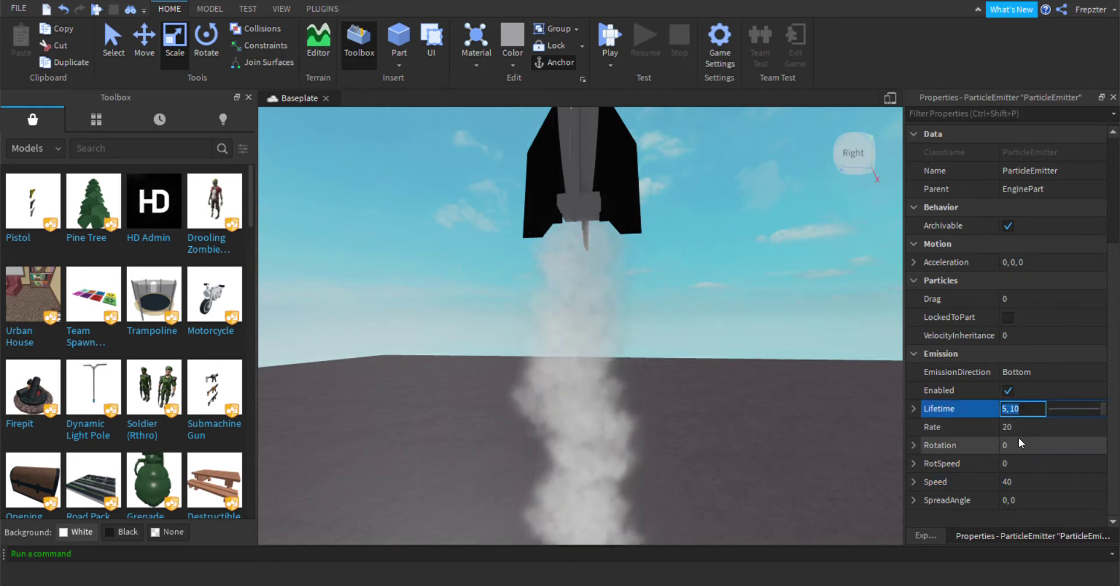
type("1")
key("Return")
right_click_drag(728, 370, 710, 308)
left_click(1056, 410)
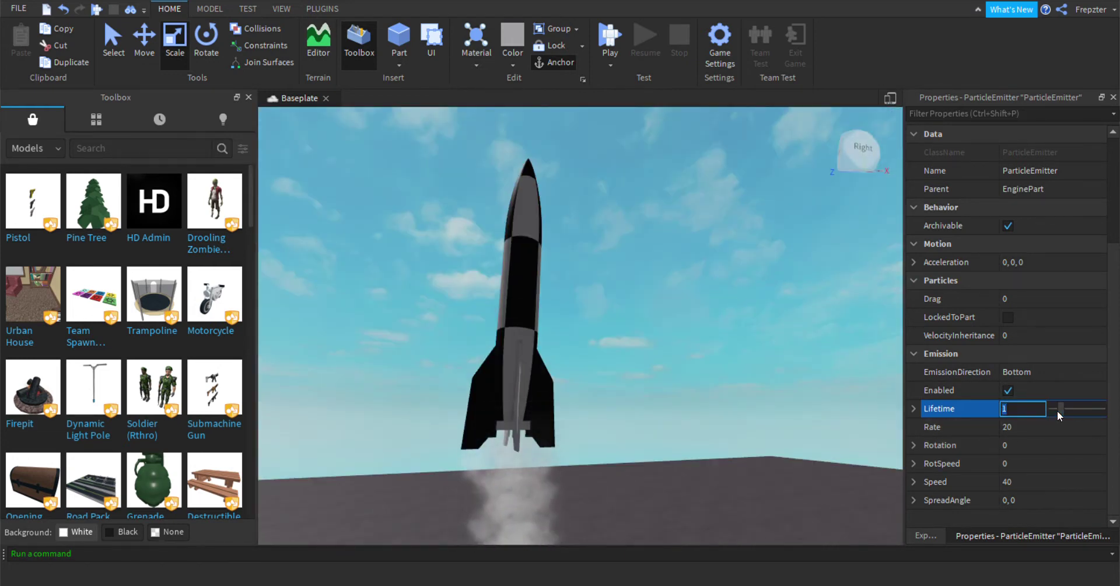
type("0.4")
key("Return")
right_click_drag(762, 418, 763, 416)
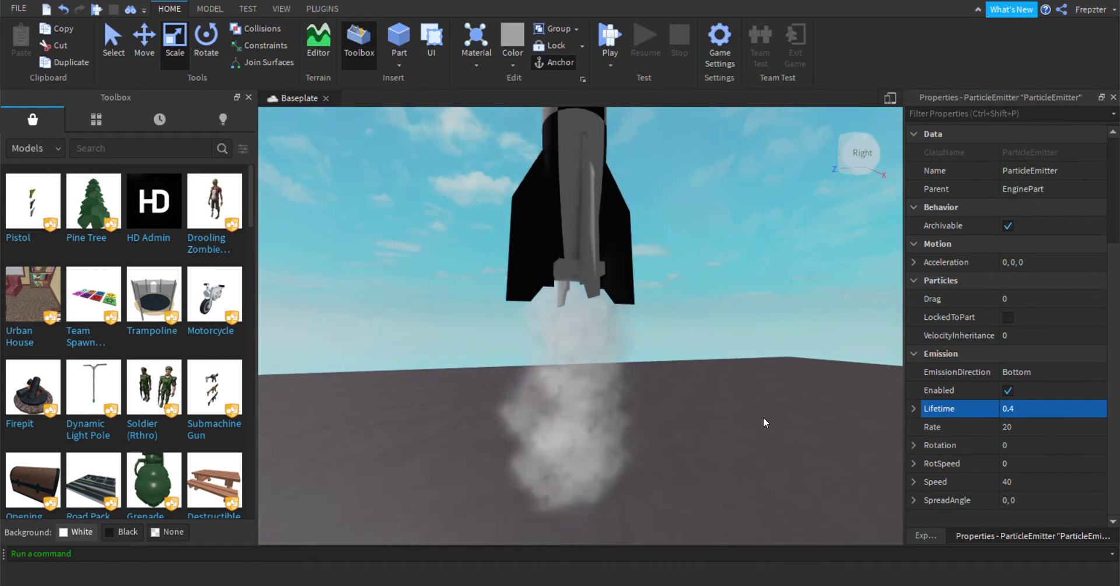
Set the emitter's particle Lifetime to 0.6.
left_click(1033, 410)
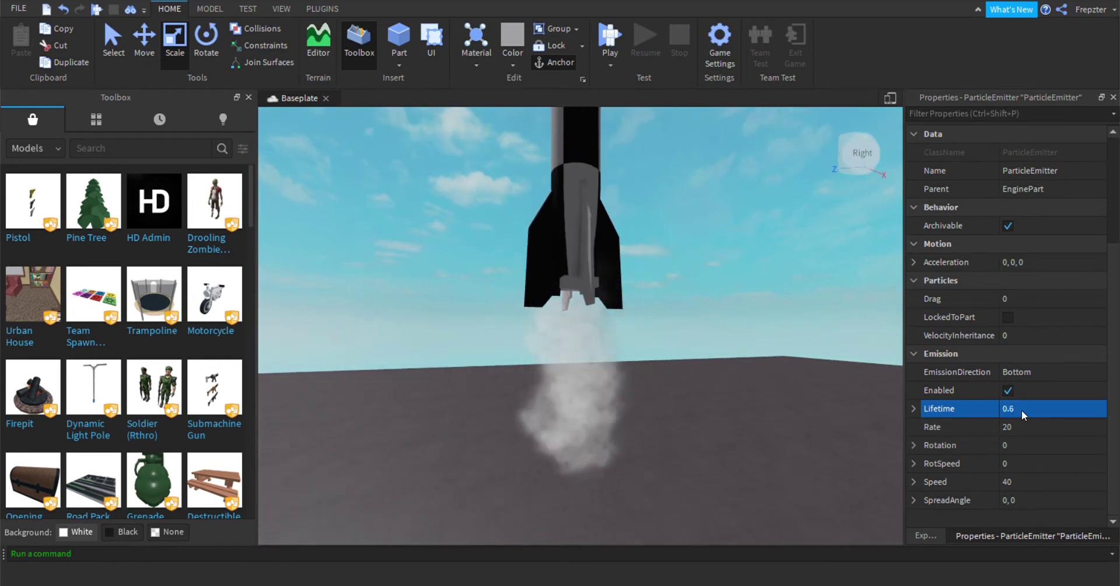
mouse_move(785, 383)
right_mouse_down()
mouse_move(772, 394)
mouse_move(785, 382)
right_mouse_up()
scroll(785, 382, "up", 1)
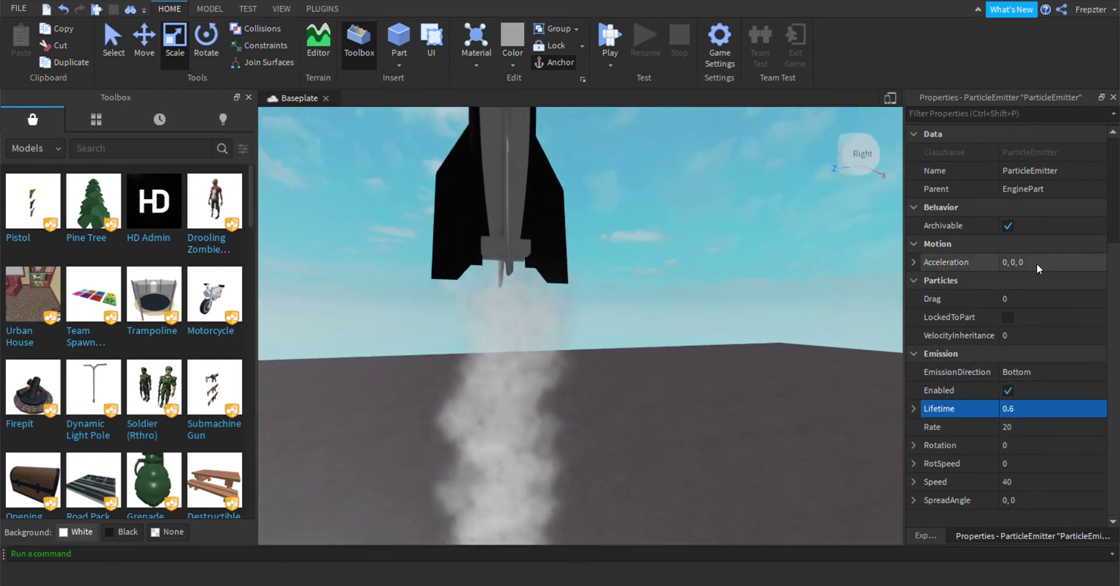
Enable LockedToPart on the emitter and set its emission Rate to 999.
left_click(1006, 318)
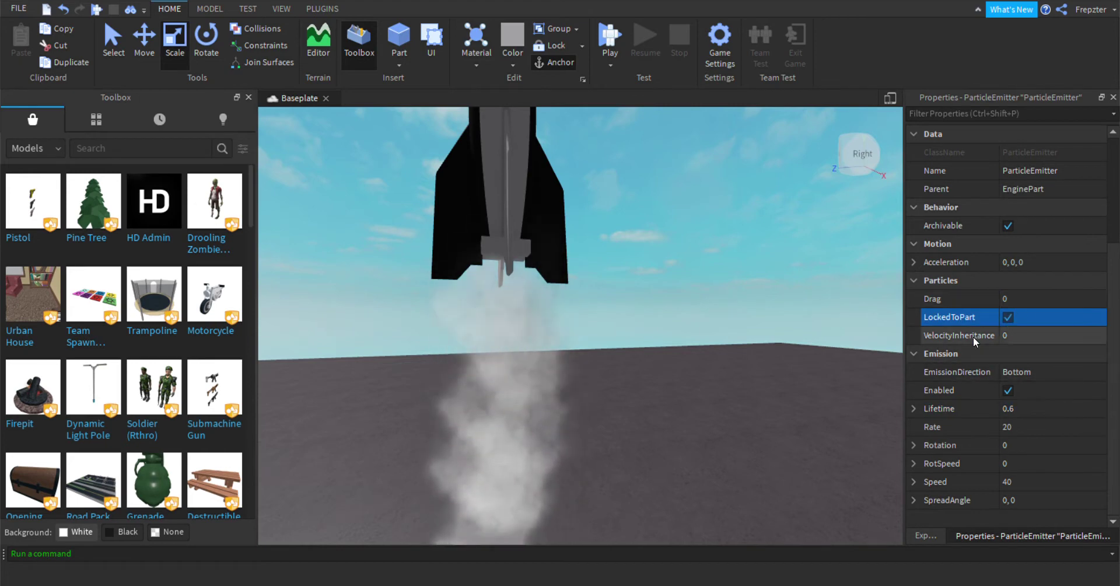
left_click(1031, 428)
type("999")
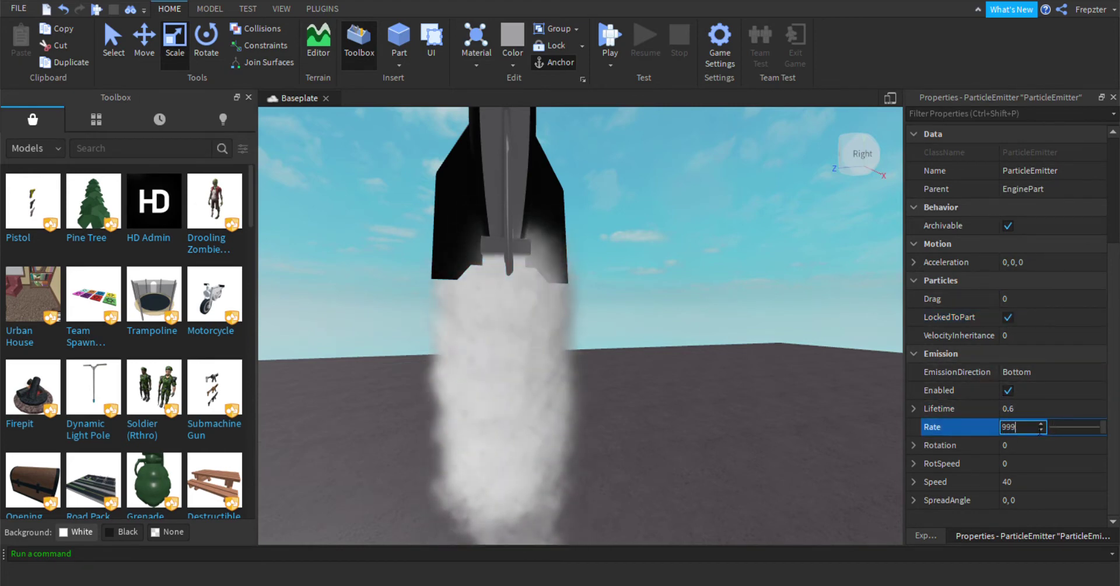
key("Return")
scroll(683, 377, "down", 5)
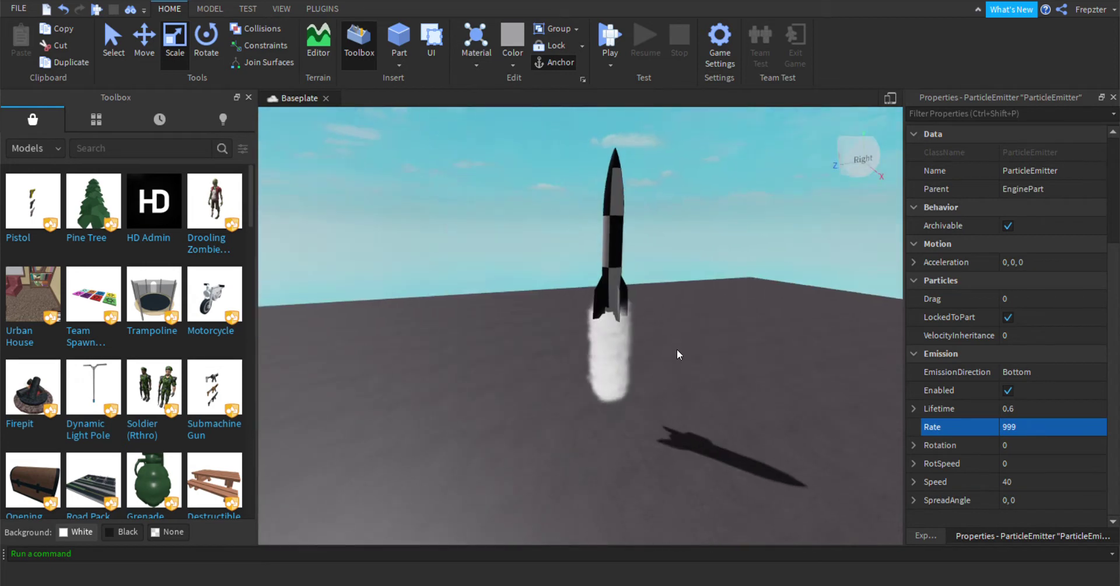
scroll(642, 332, "up", 10)
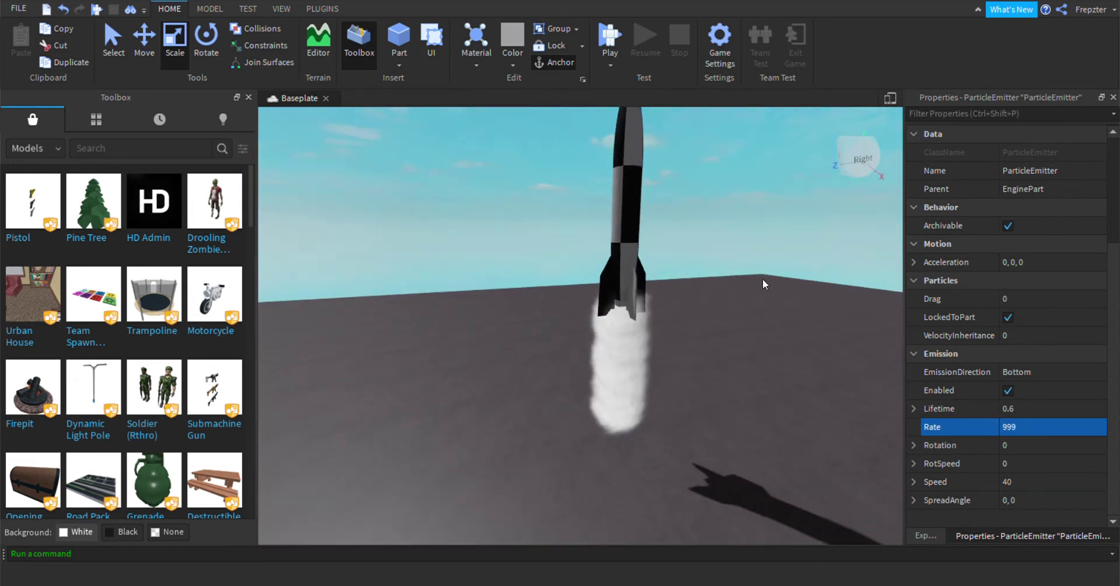
Make EnginePart invisible with a Transparency of 1 and turn off its CanCollide property.
scroll(639, 278, "down", 5)
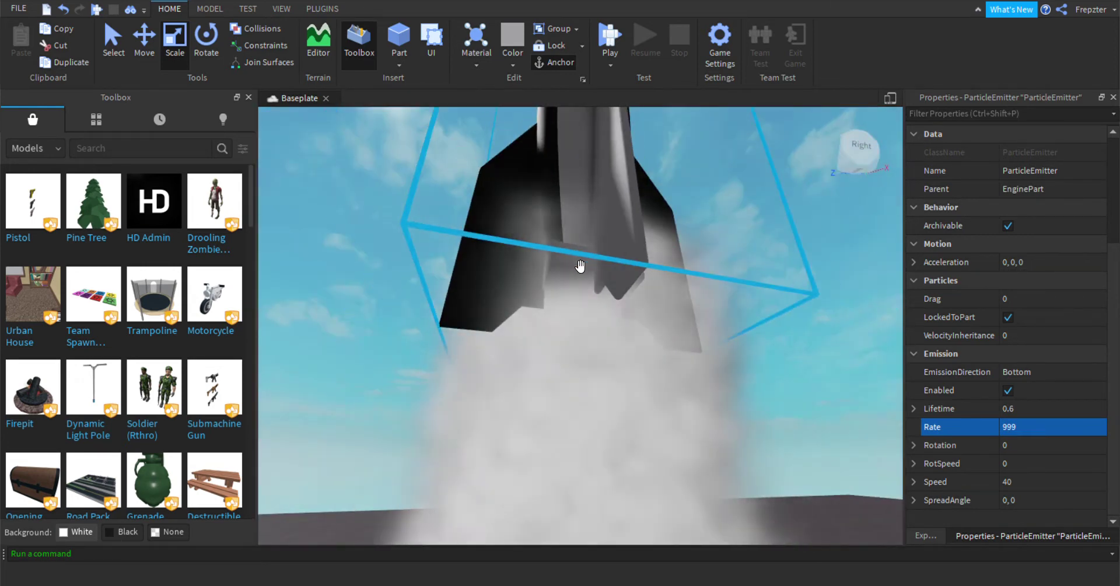
left_click(925, 535)
left_click(957, 205)
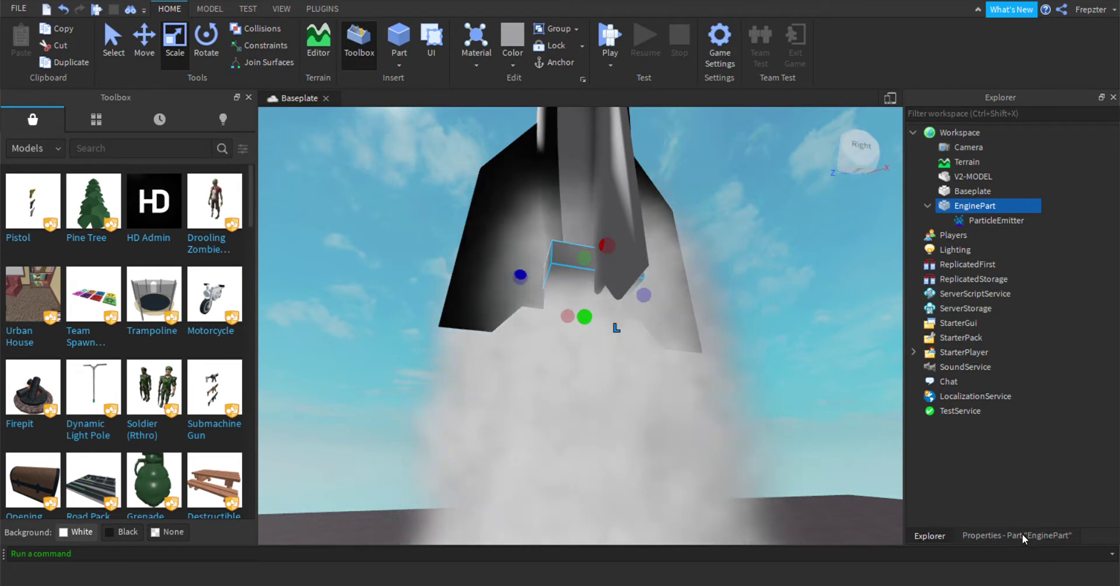
left_click(969, 535)
scroll(1039, 263, "up", 5)
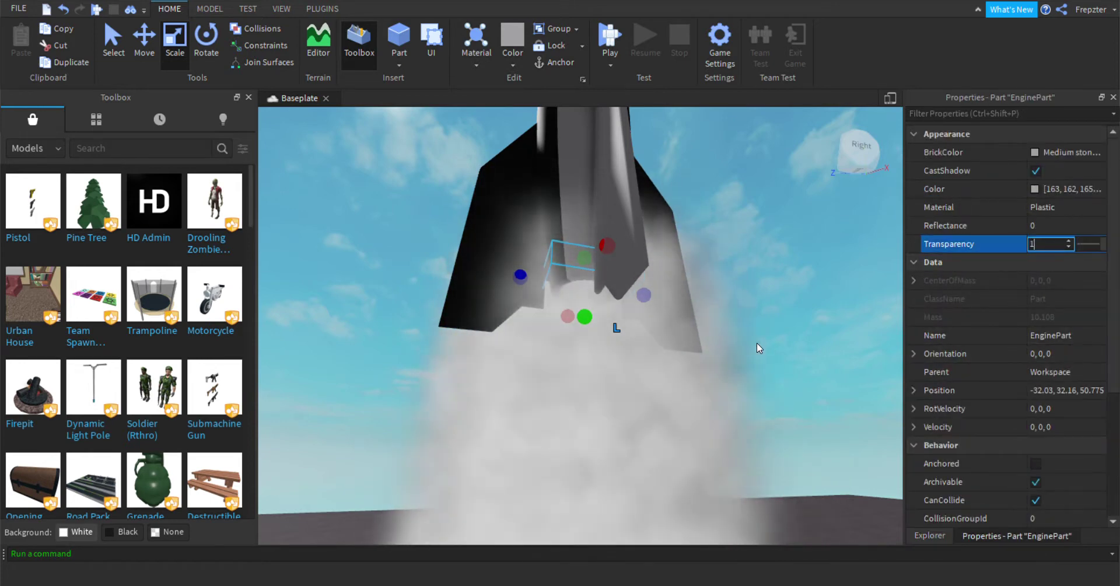
left_click(963, 114)
type("ca")
left_click(1035, 189)
Insert a new block part at the rocket and stretch it vertically along the rocket's height.
left_click(831, 321)
right_click_drag(831, 321, 831, 321)
scroll(831, 320, "down", 5)
scroll(831, 320, "up", 1)
key("w")
right_click_drag(512, 203, 512, 203)
left_click(399, 36)
right_click_drag(663, 242, 658, 243)
left_click_drag(553, 242, 566, 259)
right_click_drag(565, 255, 565, 259)
key("w")
left_click_drag(565, 260, 565, 258)
right_click_drag(565, 260, 565, 258)
left_click_drag(565, 258, 564, 257)
right_click_drag(565, 258, 564, 258)
scroll(564, 258, "down", 5)
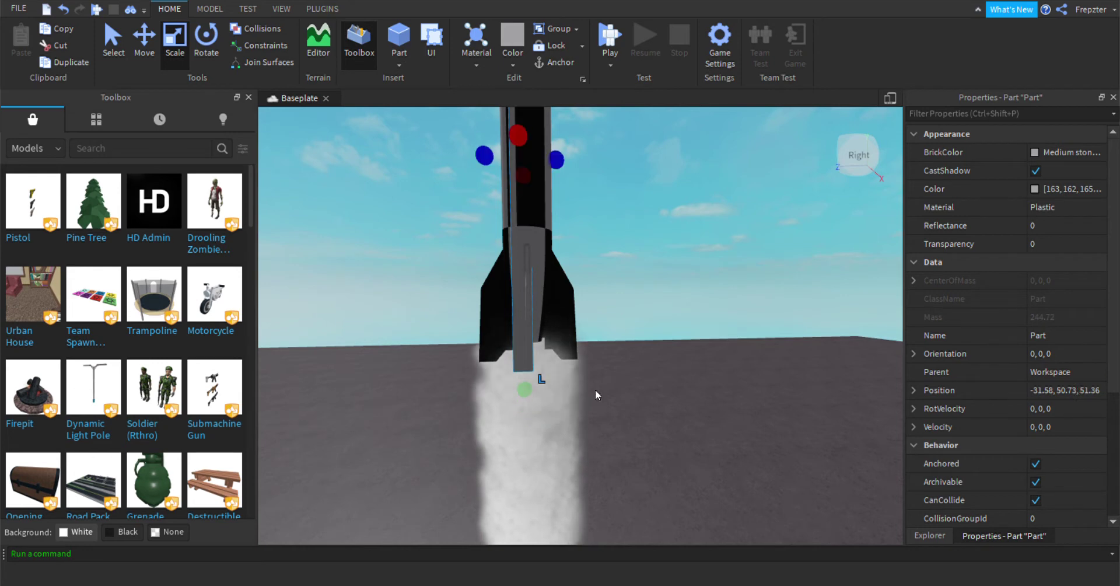
Widen the new part along its Z axis until it spans the rocket on both sides.
left_click_drag(565, 169, 565, 170)
right_click_drag(565, 170, 565, 170)
key("w")
left_click_drag(565, 170, 716, 241)
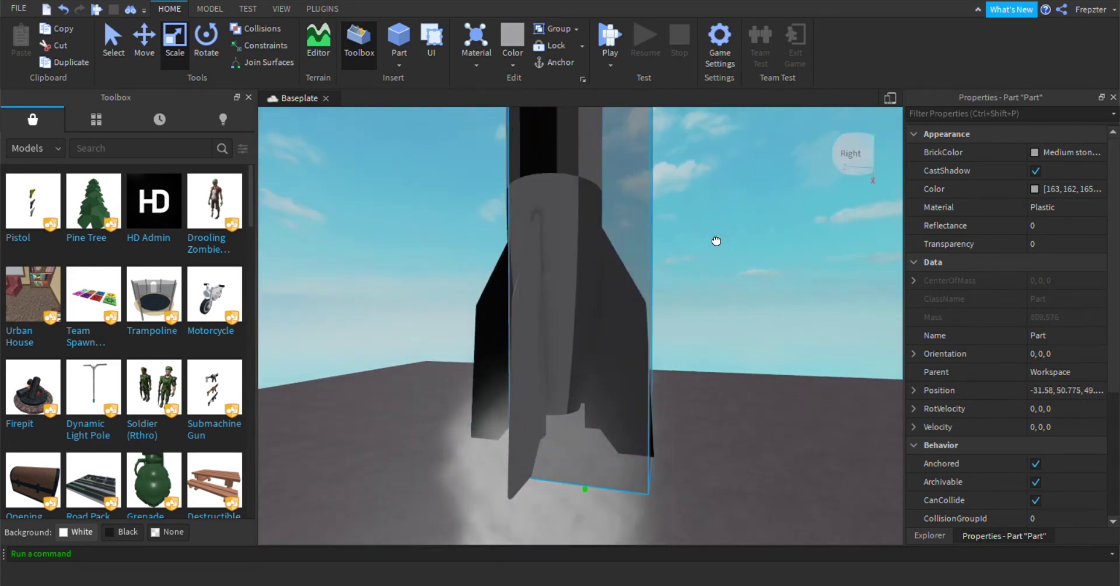
left_click_drag(721, 245, 722, 264)
key("w")
right_click_drag(722, 264, 722, 265)
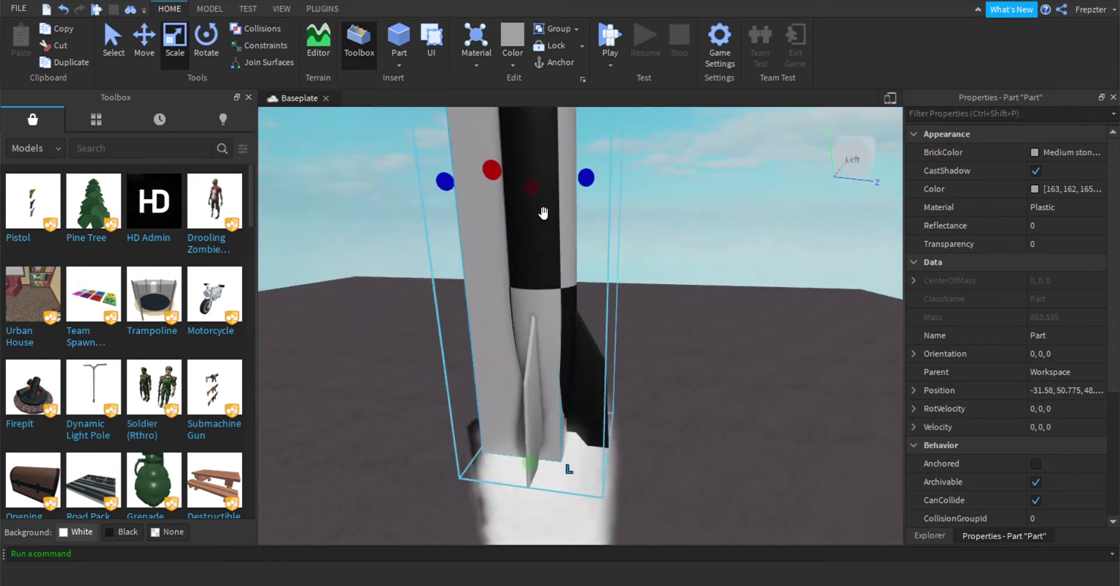
key("a")
left_click_drag(645, 208, 688, 213)
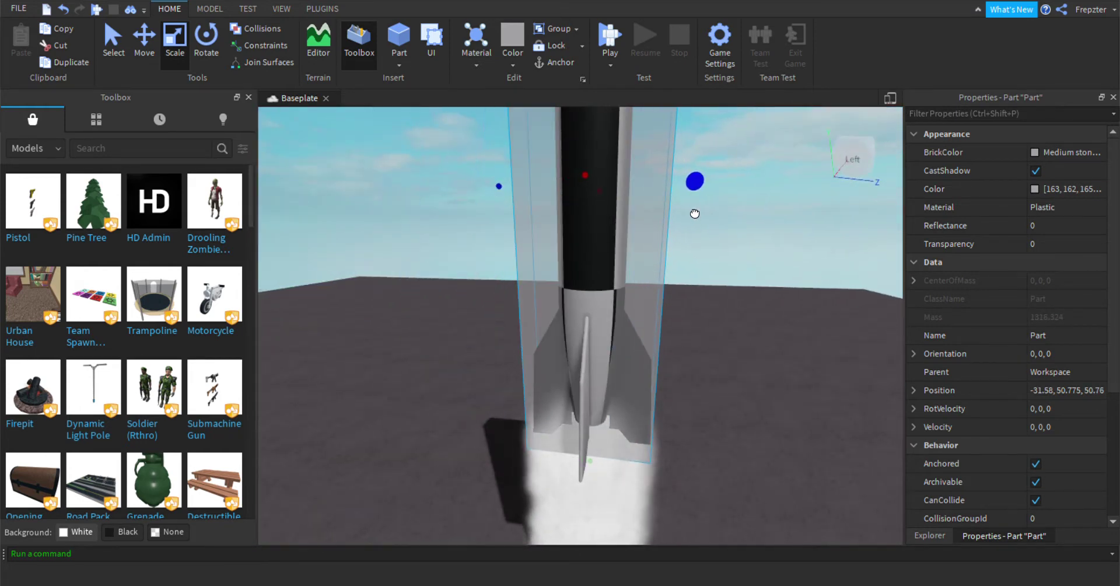
Widen the new part along its X axis so the block fully encloses the rocket.
right_click_drag(692, 214, 632, 276)
left_click_drag(610, 254, 655, 285)
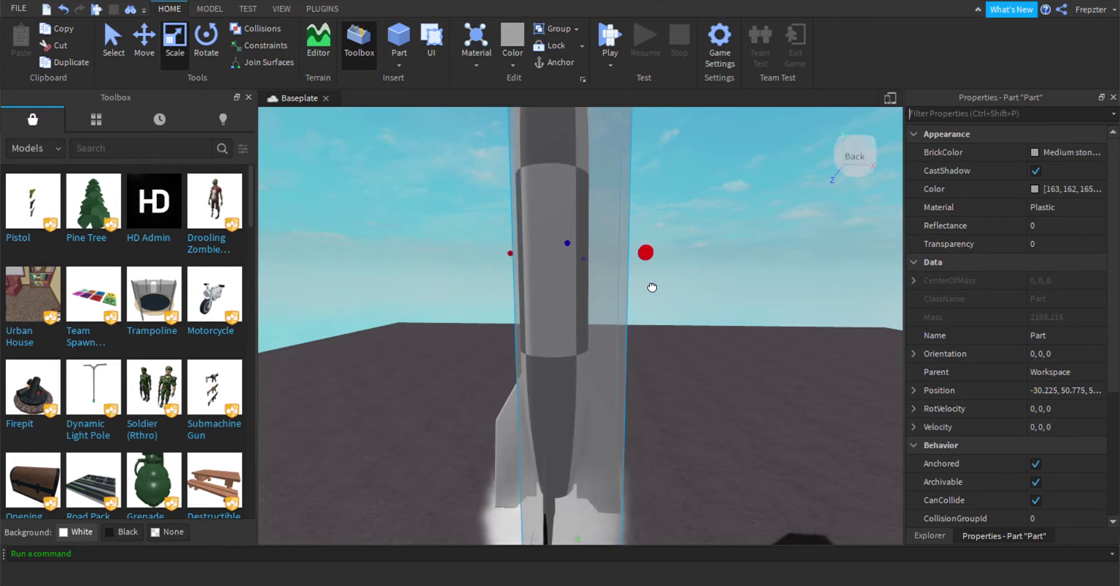
right_click_drag(652, 287, 619, 289)
left_click_drag(590, 263, 549, 278)
key("s")
right_click_drag(549, 278, 614, 289)
key("a")
Rename the new enclosing part as RocketRootPart.
left_click(932, 537)
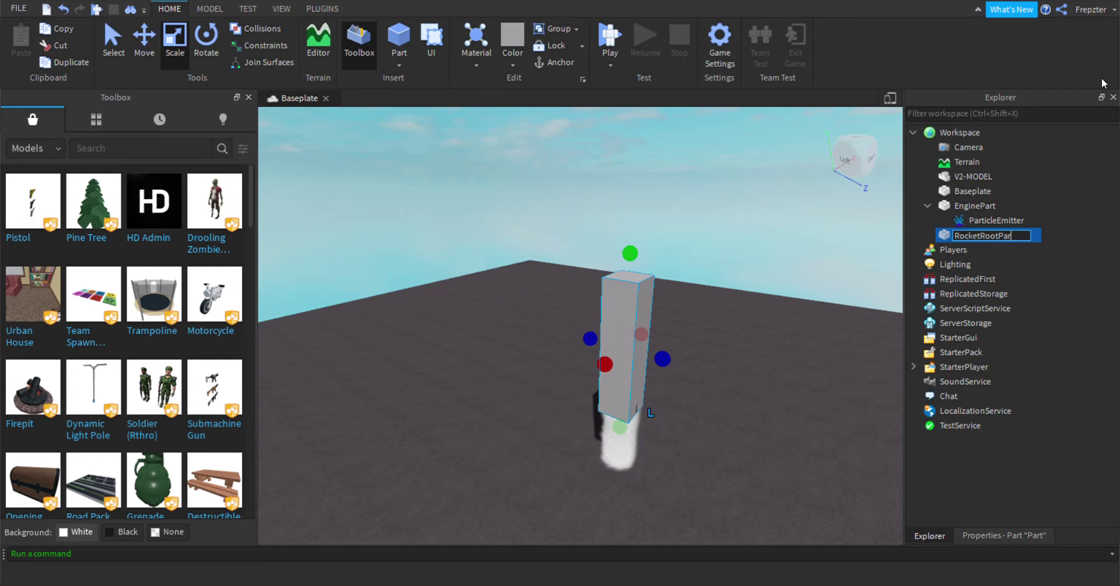
left_click(929, 204)
right_click_drag(659, 181, 718, 224)
scroll(717, 224, "up", 2)
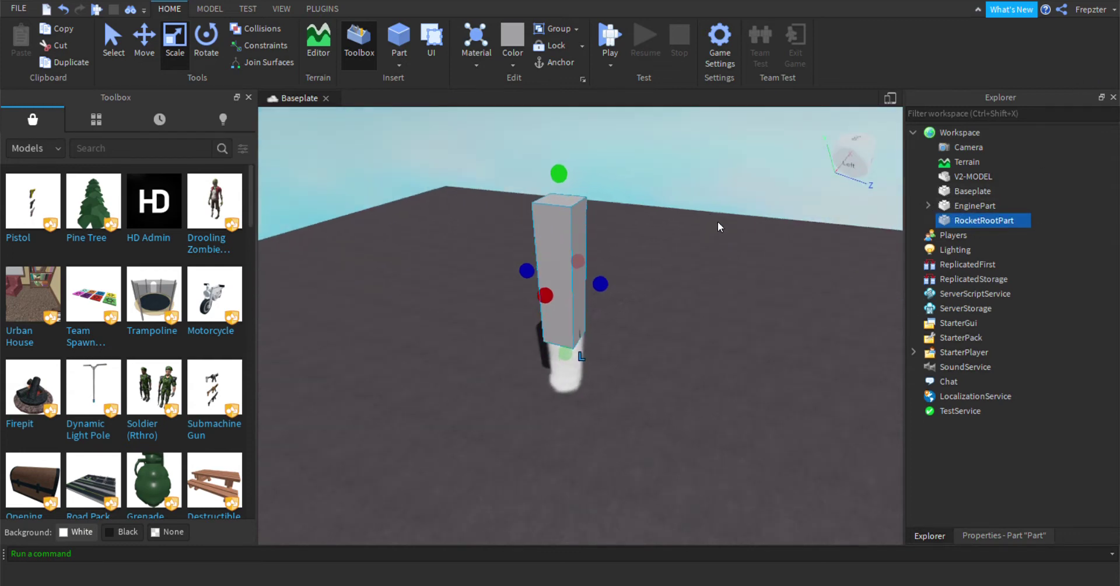
Rename the V2-MODEL mesh part as Rocket.
left_click(926, 205)
left_click(958, 208)
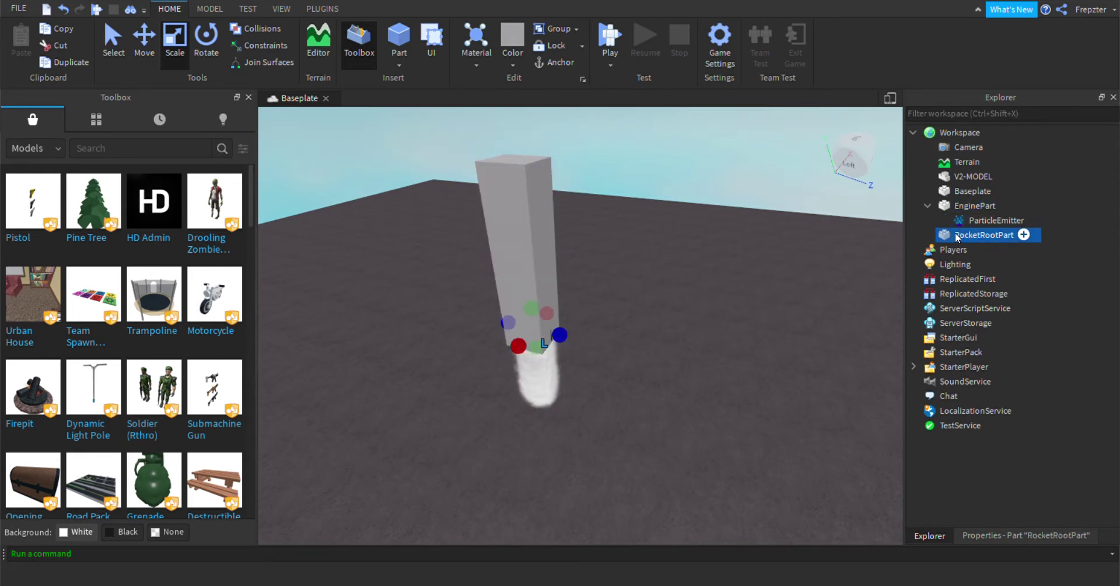
left_click(926, 205)
right_click_drag(758, 181, 833, 225)
scroll(613, 215, "up", 1)
right_click_drag(612, 215, 993, 232)
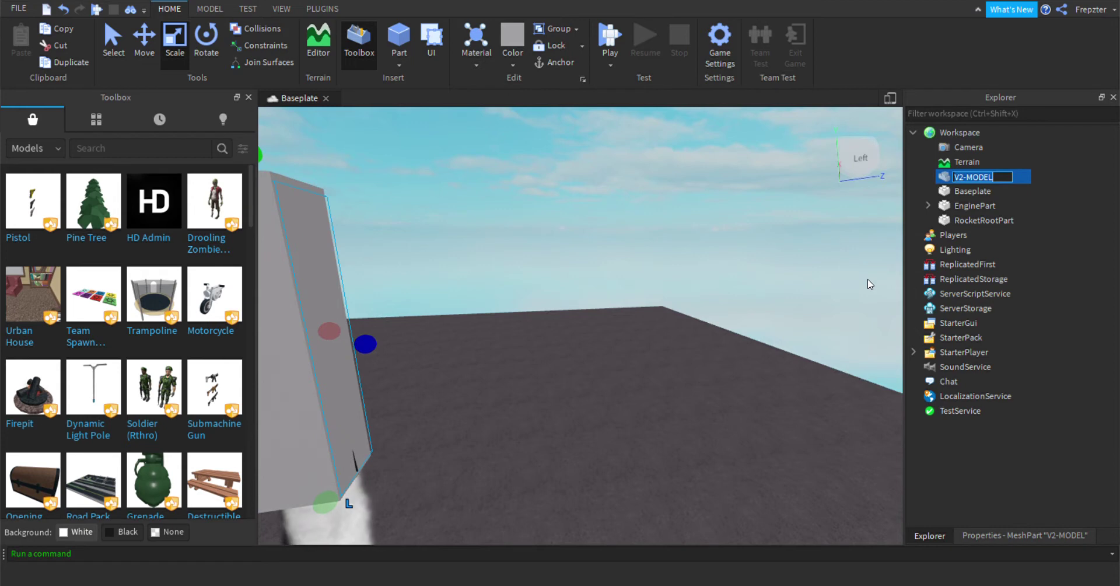
Set RocketRootPart's Transparency to 1 and turn off its CanCollide property.
left_click(984, 220)
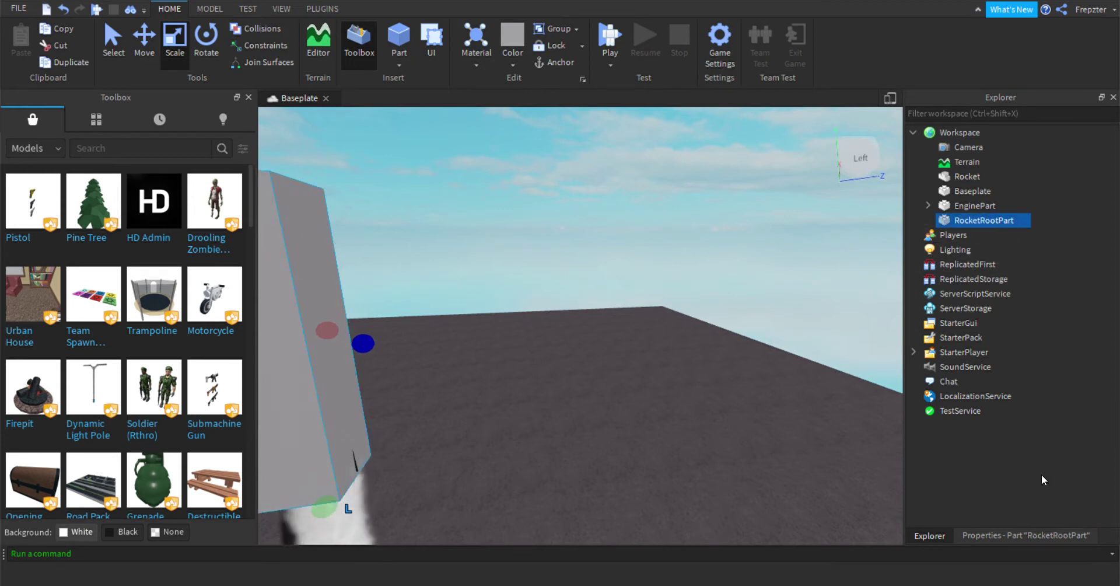
left_click(1025, 535)
left_click(1044, 243)
type("1")
left_click(980, 113)
type("ca")
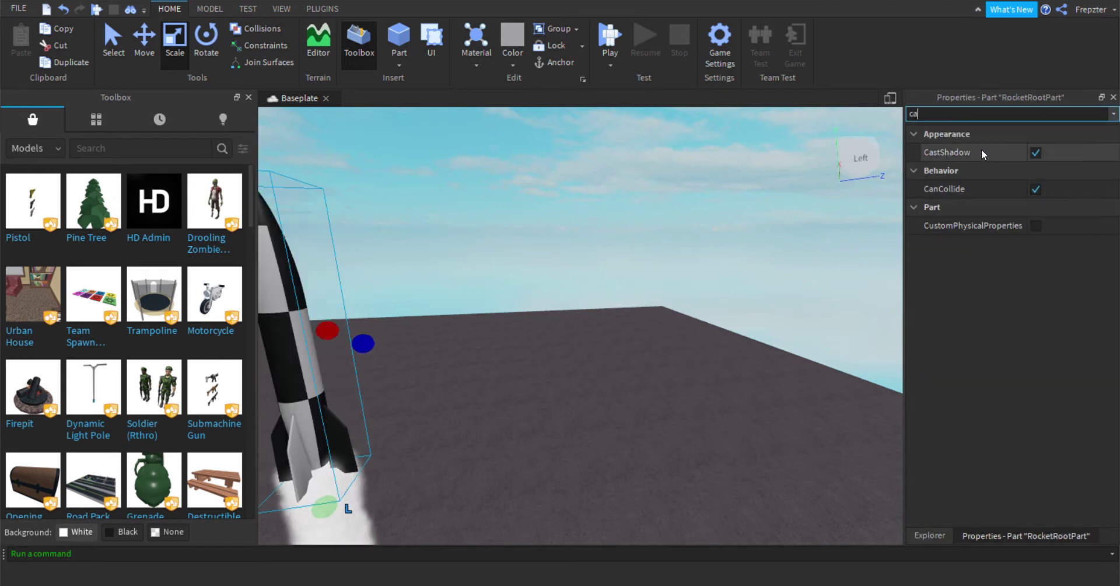
left_click(1036, 188)
Insert a VehicleSeat into the Workspace near the rocket's nose.
left_click(929, 535)
left_click(704, 436)
right_click_drag(705, 436, 711, 443)
scroll(705, 438, "up", 3)
scroll(710, 443, "up", 3)
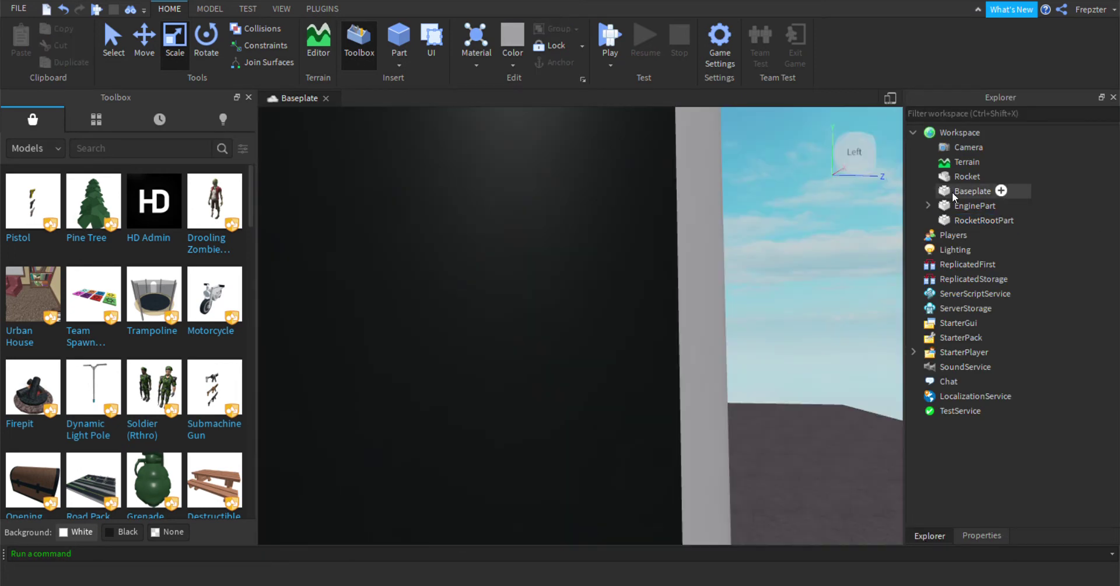
scroll(547, 290, "down", 5)
right_click_drag(547, 289, 292, 135)
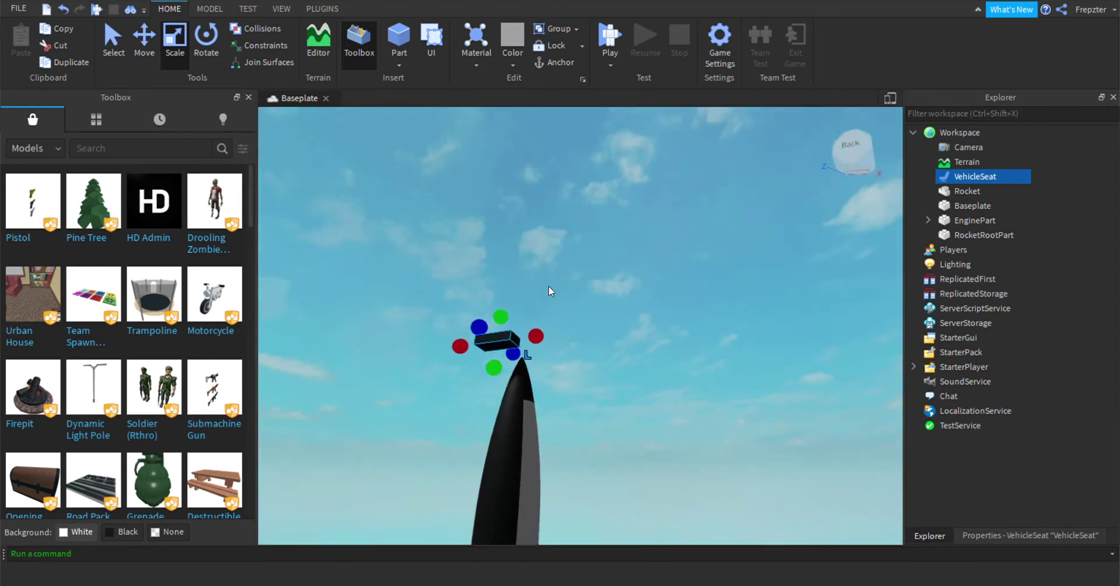
Apply Glue surfaces to the front, left and top faces of the vehicle seat.
scroll(292, 135, "down", 5)
left_click(199, 45)
right_click_drag(435, 222, 435, 225)
scroll(570, 285, "up", 4)
right_click_drag(569, 286, 569, 295)
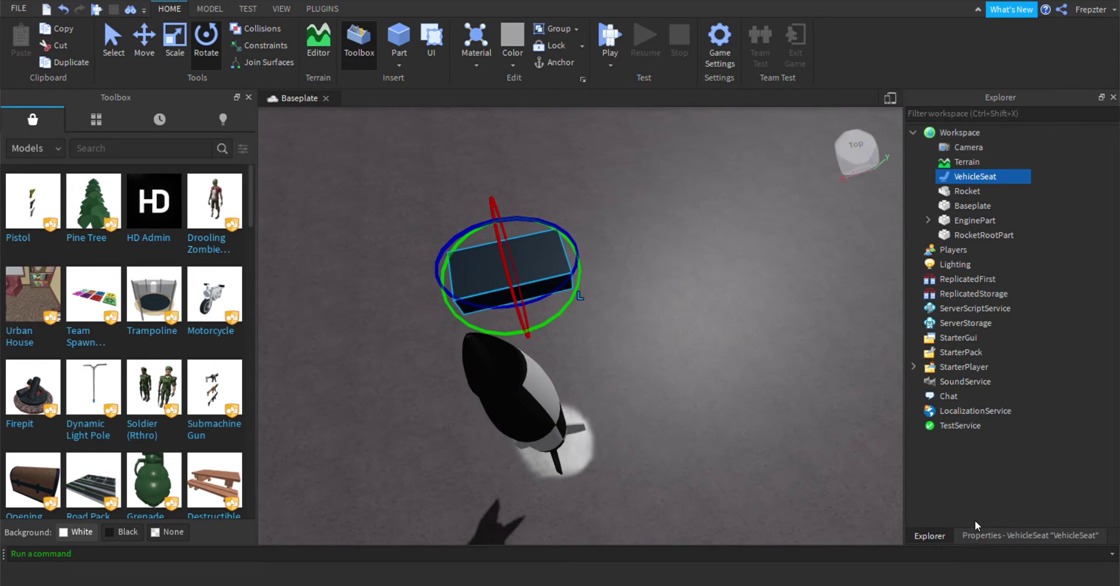
left_click(985, 534)
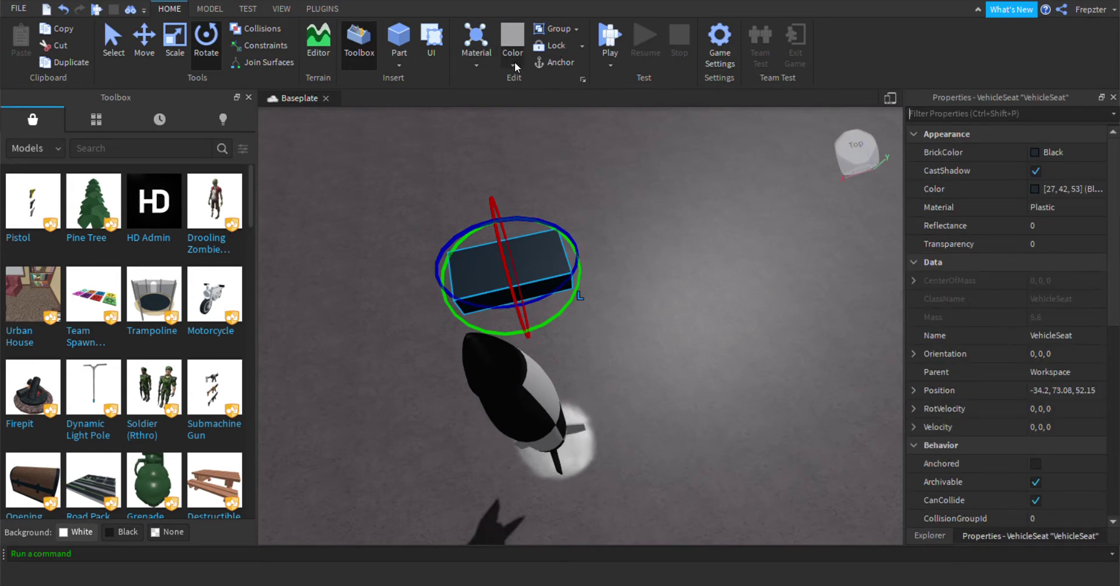
left_click(260, 10)
left_click(211, 8)
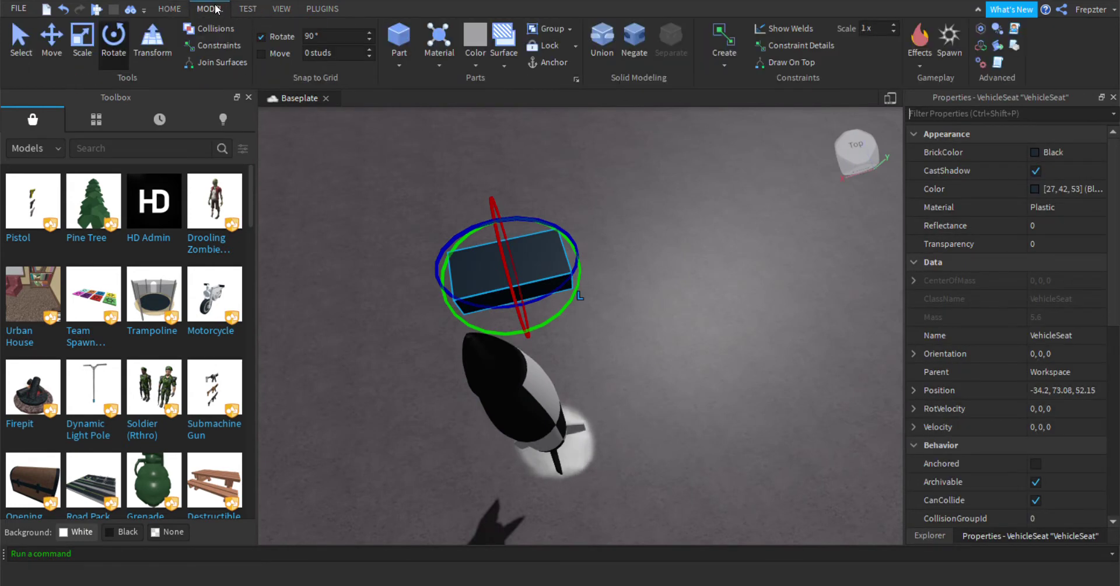
left_click(504, 41)
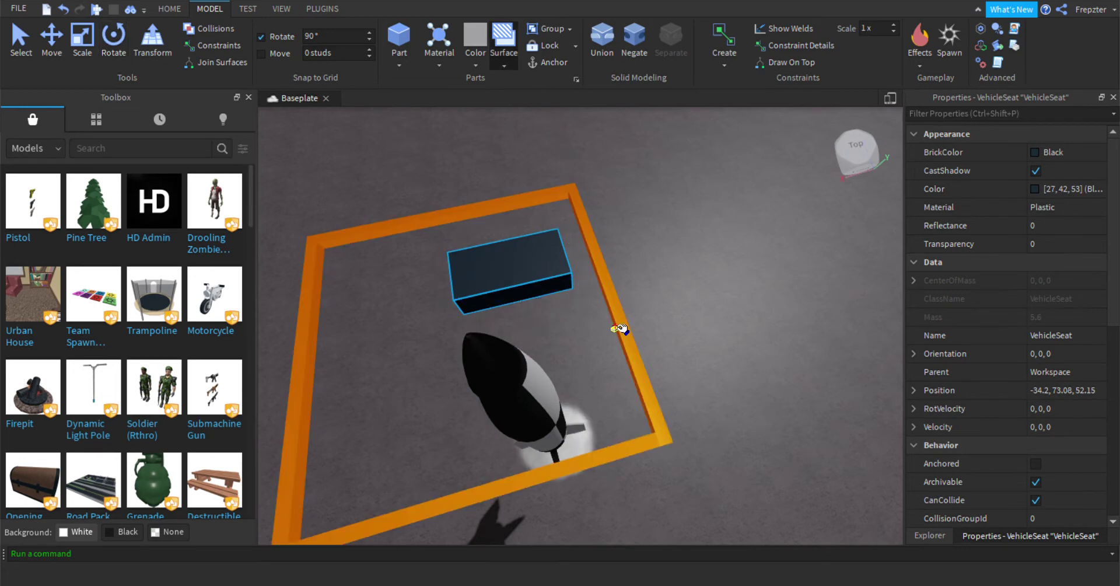
scroll(620, 328, "up", 3)
left_click(580, 258)
right_click_drag(595, 320, 646, 295)
scroll(645, 294, "down", 3)
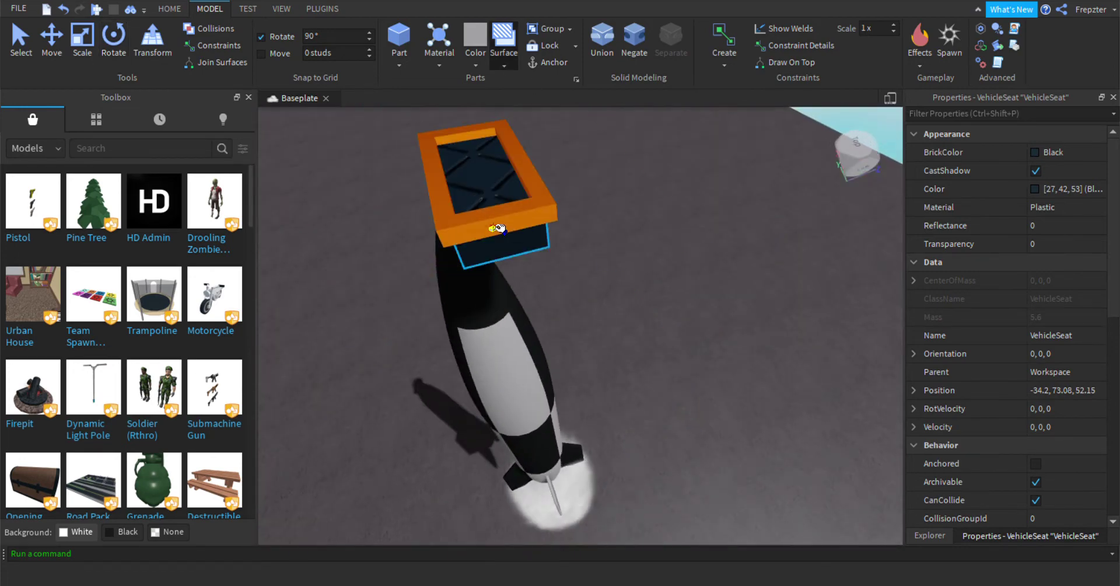
key("a")
Filter the seat's properties for "sur" and highlight its FrontSurface to identify the front face.
left_click(48, 47)
right_click_drag(427, 303, 483, 295)
left_click(968, 114)
type("sur")
left_click(934, 151)
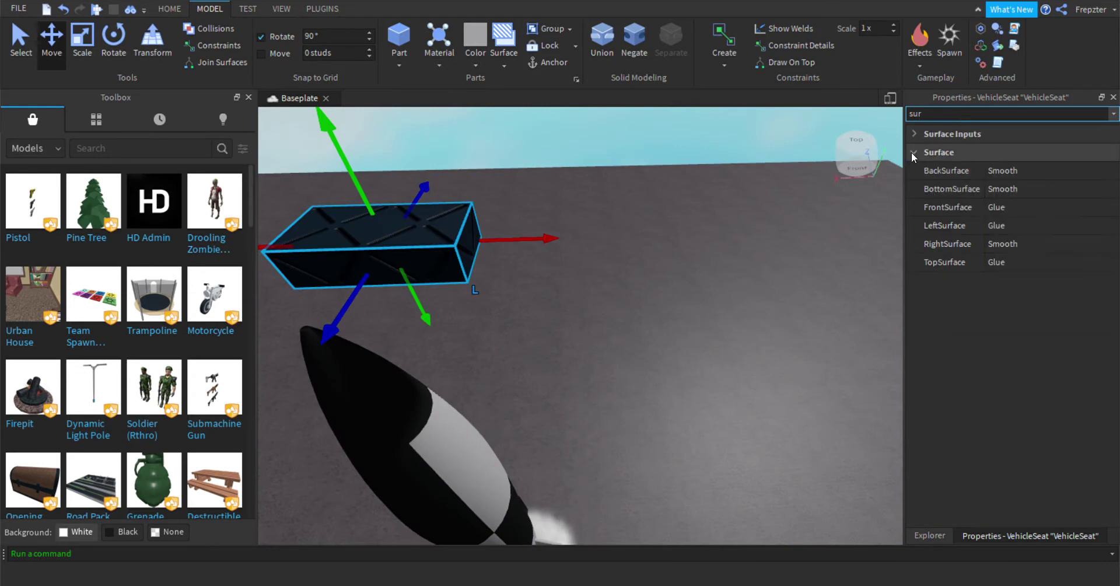
left_click(948, 207)
Rotate the vehicle seat 90° about its green axis.
left_click(106, 57)
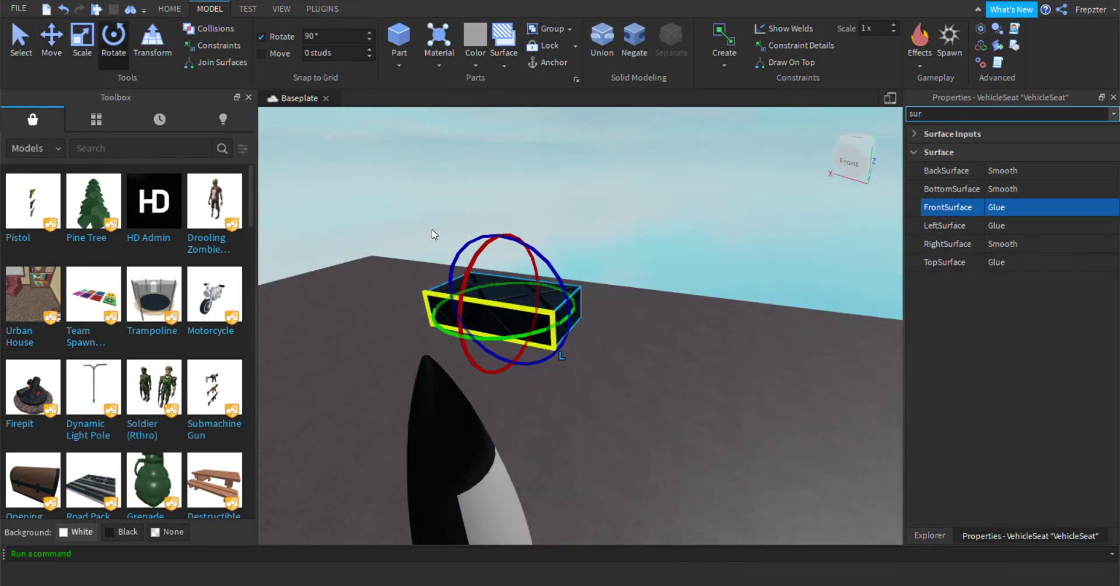
scroll(517, 342, "up", 5)
scroll(691, 312, "down", 5)
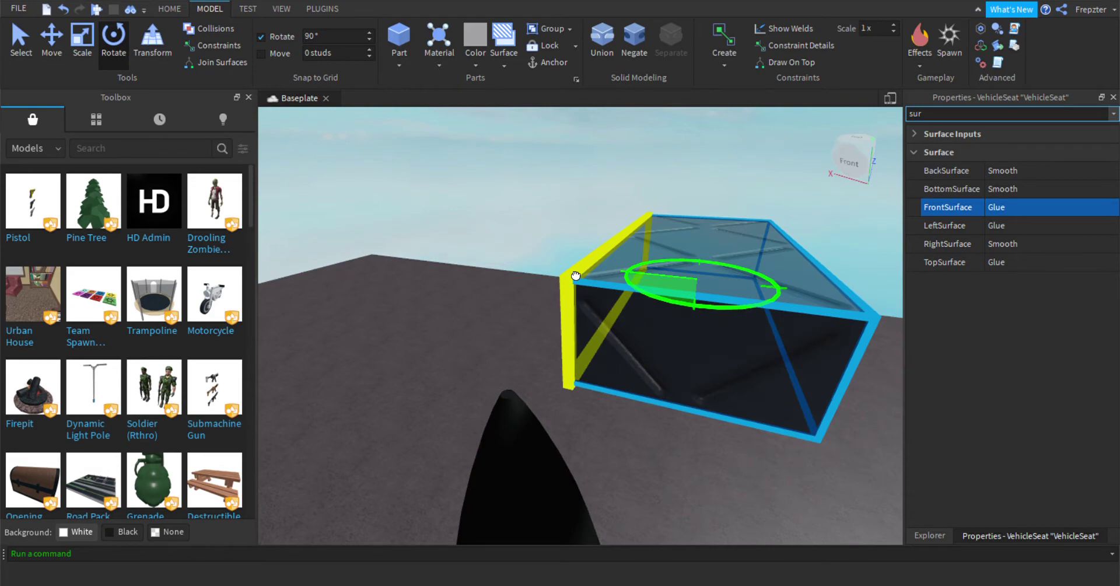
key("ctrl+2")
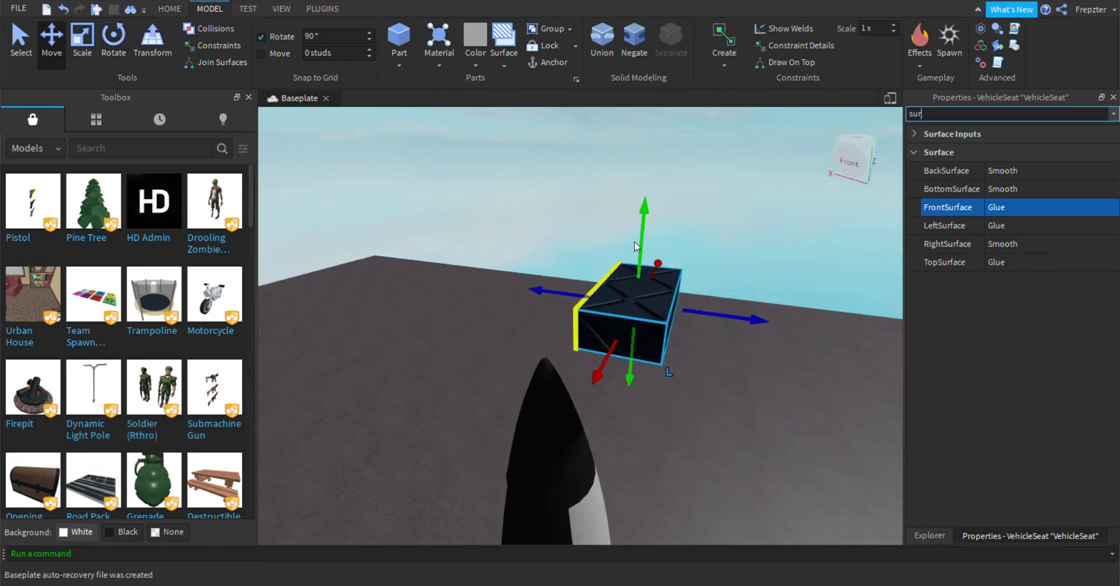
Move the vehicle seat from above the nose down alongside the rocket's body.
left_click_drag(640, 251, 663, 258)
right_click_drag(663, 257, 315, 111)
right_click_drag(636, 353, 636, 356)
scroll(639, 353, "up", 5)
scroll(636, 356, "up", 1)
left_click_drag(606, 227, 587, 225)
right_click_drag(665, 292, 665, 292)
left_click_drag(665, 292, 659, 420)
right_click_drag(705, 430, 628, 345)
left_click_drag(525, 331, 455, 363)
right_click_drag(455, 362, 645, 312)
Rotate the vehicle seat again and shift it against the rocket's lower body just above the fins.
key("ctrl+4")
left_click_drag(613, 321, 543, 385)
key("ctrl+2")
left_click_drag(485, 300, 463, 303)
right_click_drag(462, 303, 573, 341)
scroll(573, 342, "down", 3)
scroll(573, 341, "down", 5)
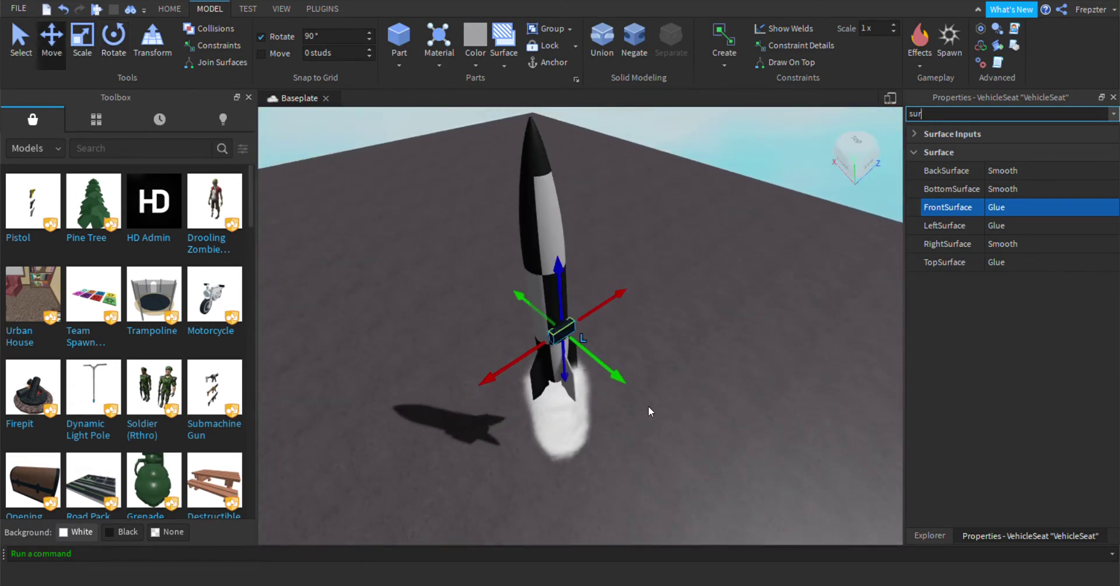
Group VehicleSeat, Rocket, EnginePart and RocketRootPart into one model.
left_click(728, 393)
right_click_drag(728, 394, 681, 370)
scroll(681, 370, "down", 3)
left_click_drag(428, 272, 554, 437)
left_click(928, 535)
right_click_drag(755, 484, 746, 400)
scroll(623, 450, "up", 3)
left_click(623, 452)
scroll(747, 399, "down", 3)
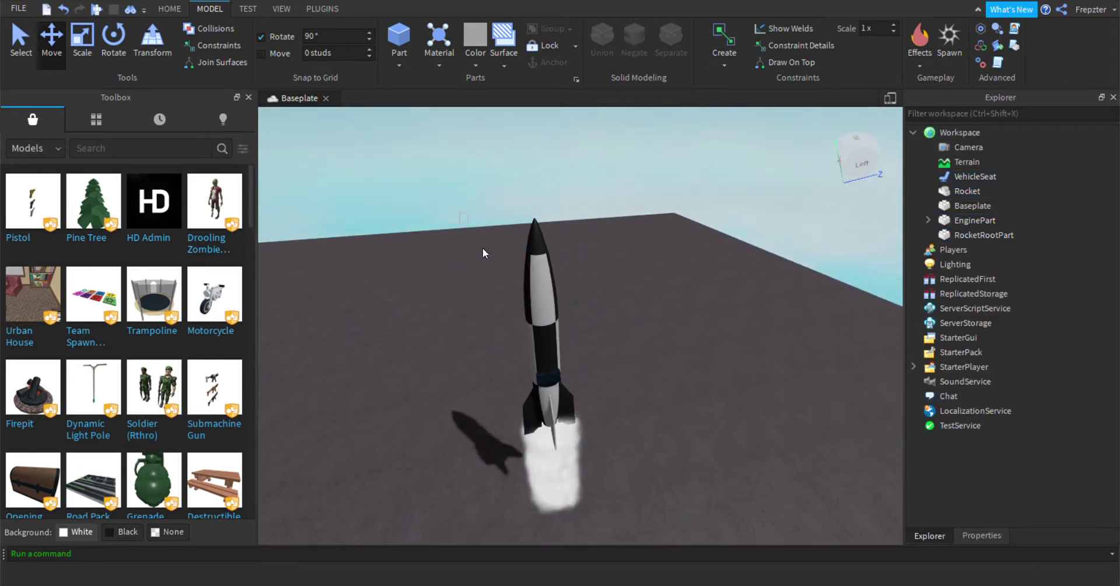
left_click_drag(482, 249, 693, 485)
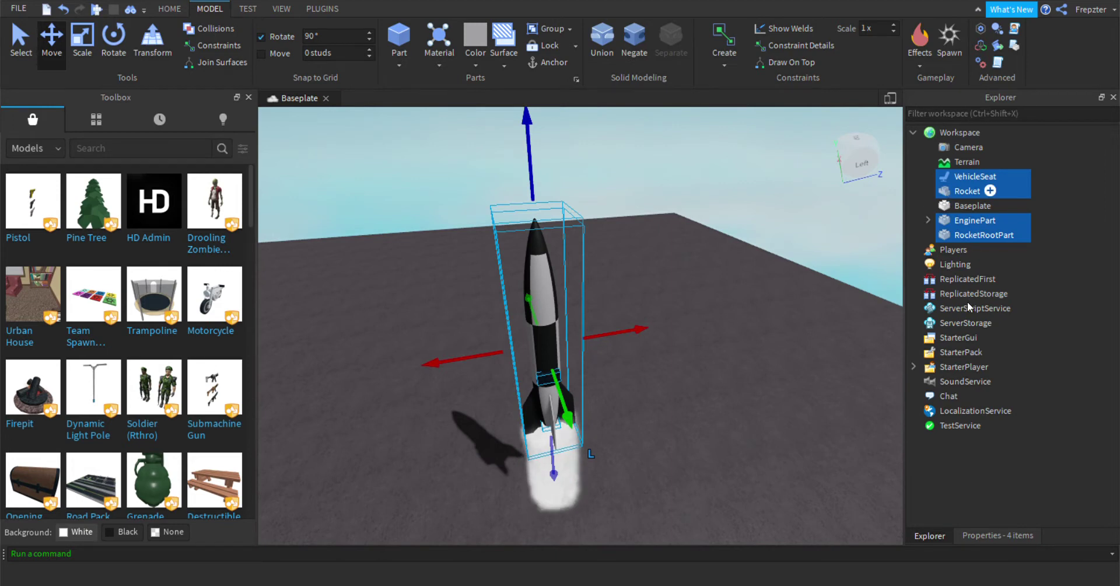
key("ctrl+g")
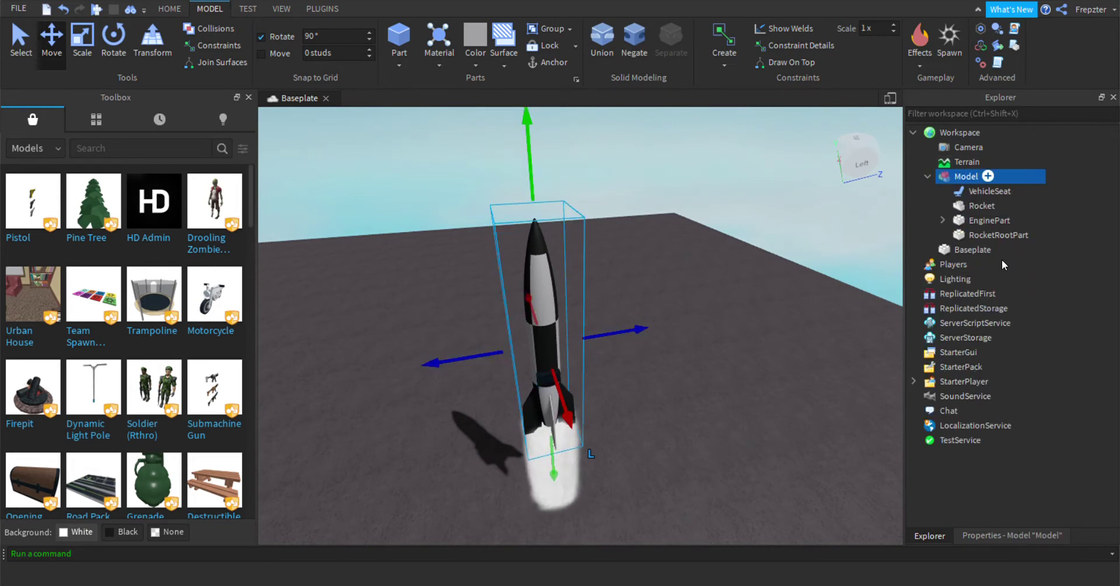
Rename the grouped model as RocketSystem.
key("F2")
type("System")
key("BackSpace")
key("BackSpace")
key("BackSpace")
key("BackSpace")
key("BackSpace")
key("BackSpace")
type("RocketSystem")
key("Return")
Rename the VehicleSeat inside RocketSystem as RidableRocketSeat.
left_click(975, 193)
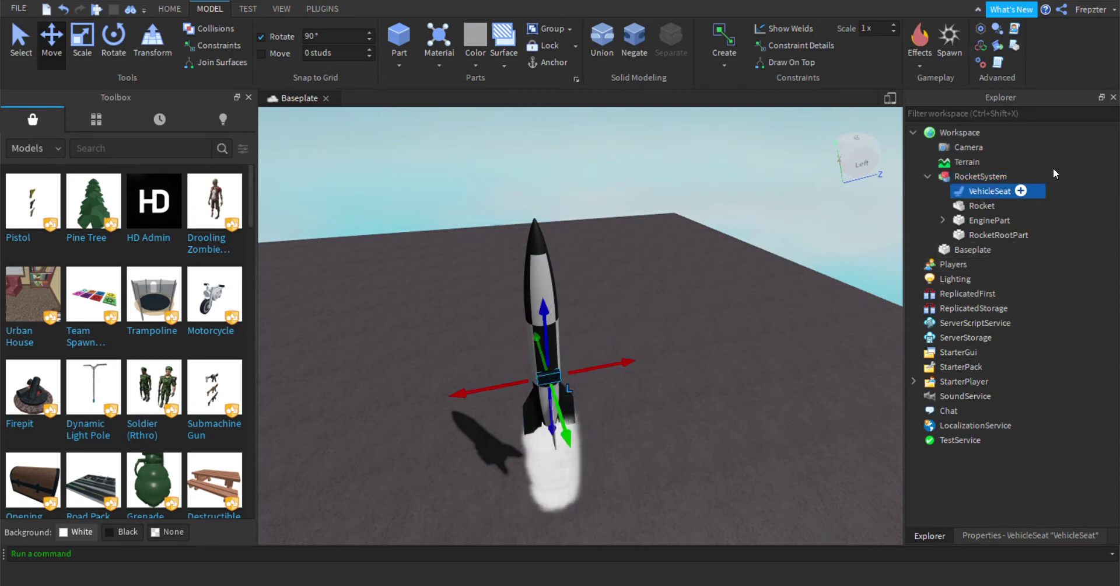
key("F2")
type("Ri")
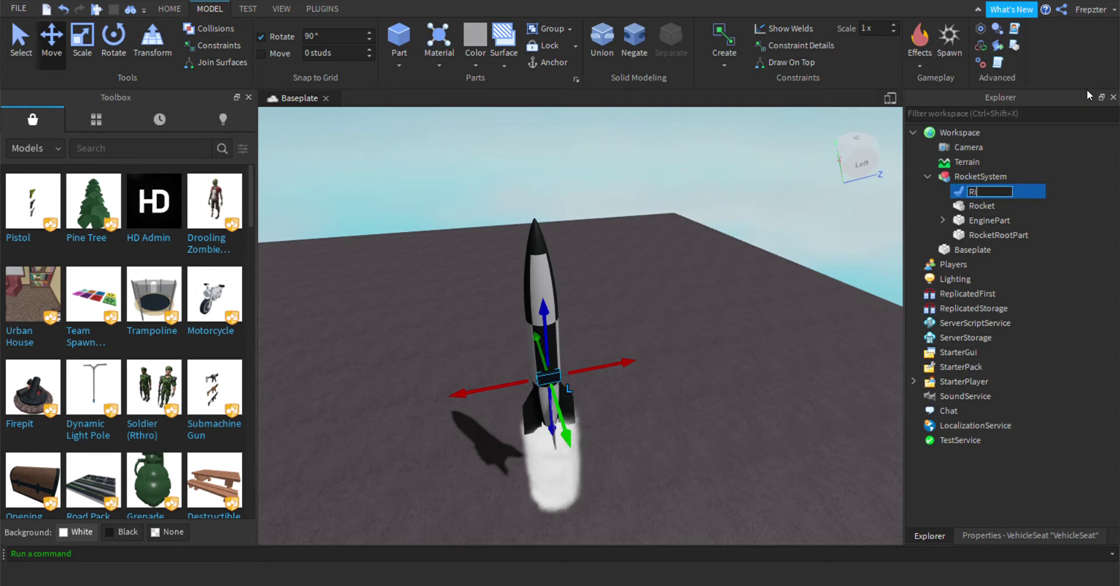
type("dableRocketSeat")
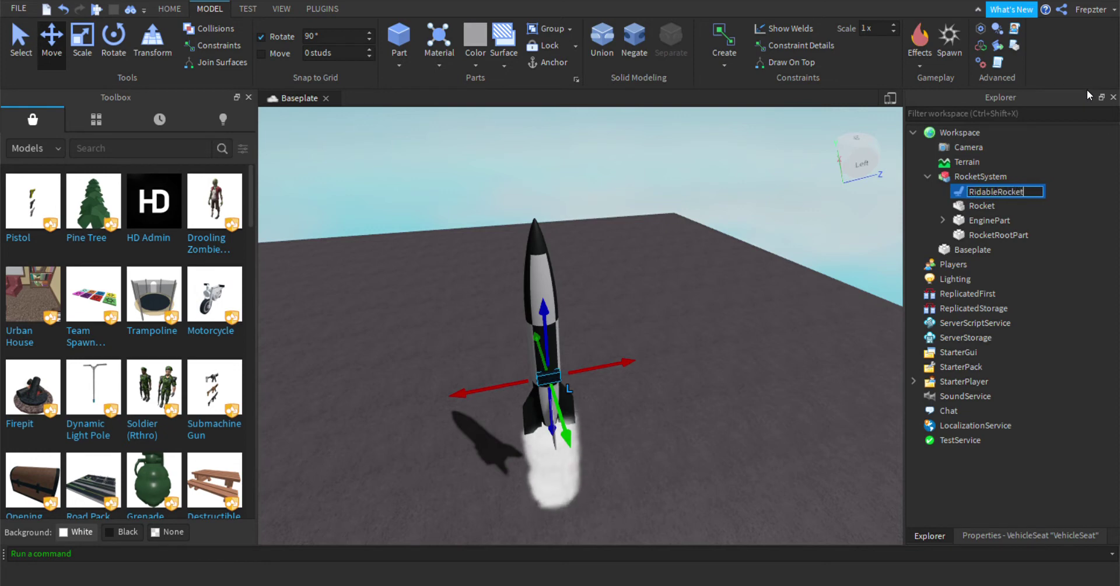
key("Return")
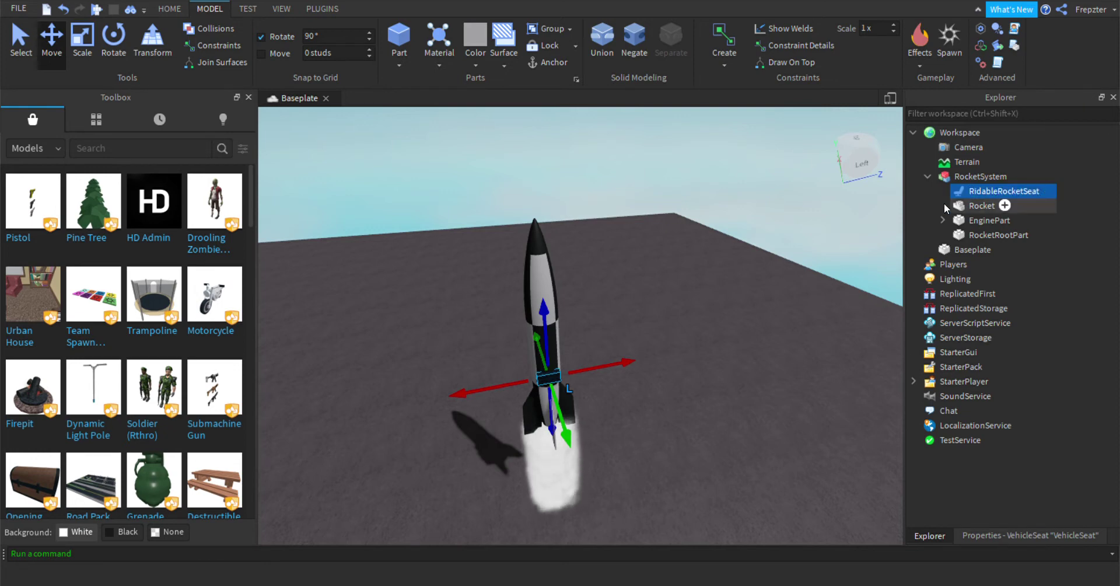
Weld RidableRocketSeat, Rocket, EnginePart and RocketRootPart together with Weld All.
left_click(942, 220)
left_click(978, 223)
left_click(722, 404)
key("w")
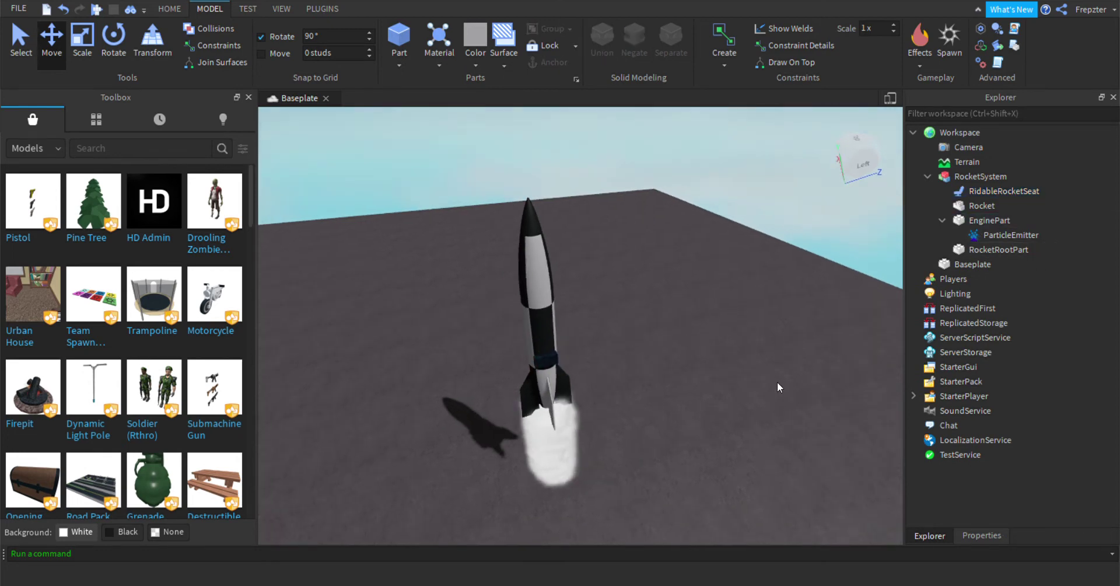
key("a")
left_click(942, 220)
left_click(1004, 191)
left_click(998, 234, "shift")
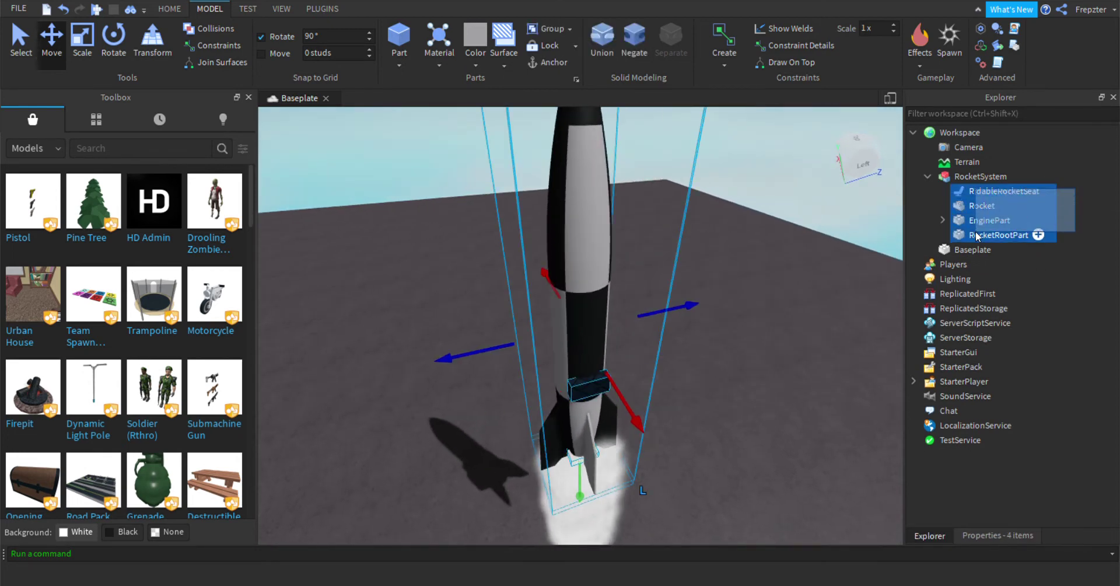
left_click(322, 8)
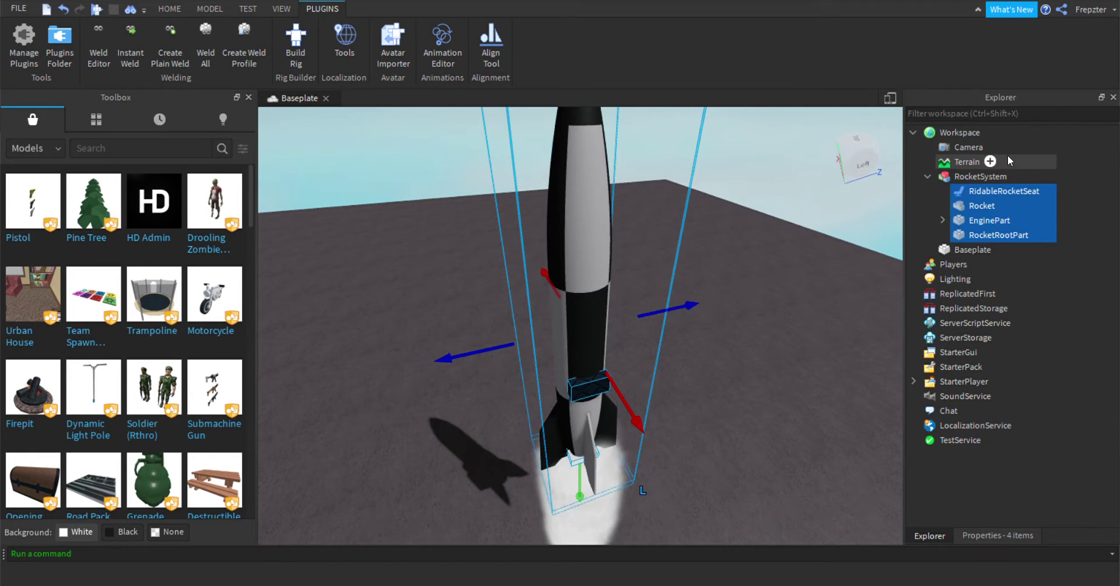
left_click(208, 61)
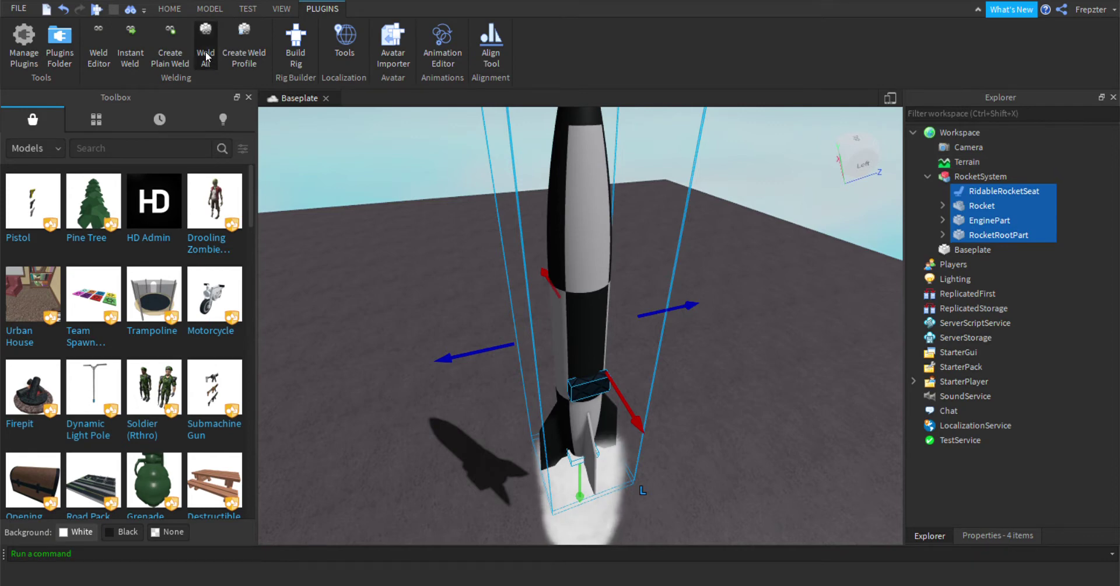
Turn on Collisions and lower the RocketSystem model until its fins stand on the baseplate.
left_click(847, 283)
scroll(701, 291, "up", 3)
scroll(702, 291, "down", 3)
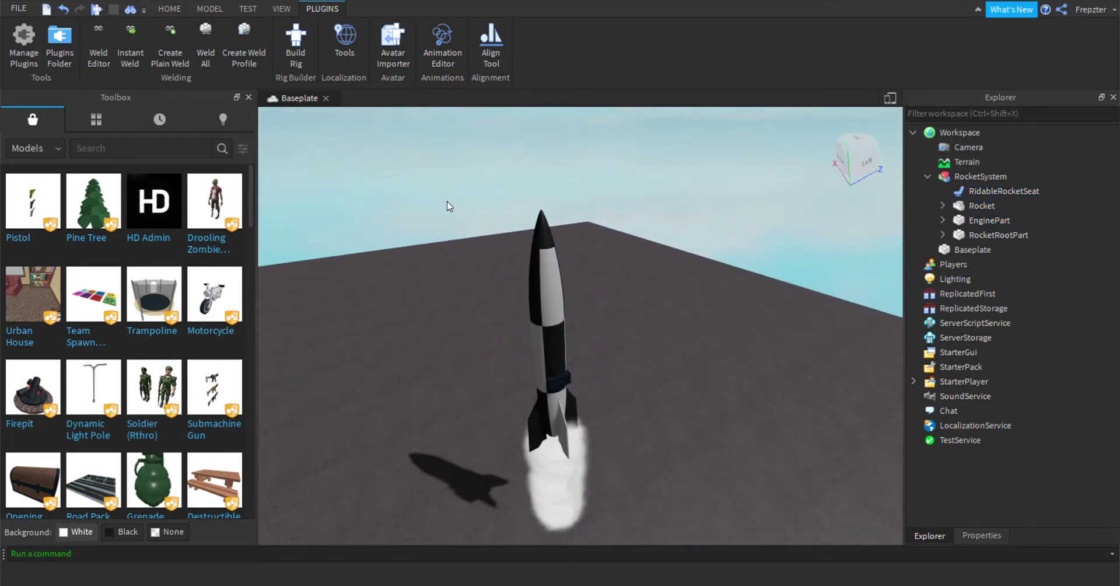
left_click_drag(449, 215, 617, 449)
key("a")
key("w")
left_click(205, 8)
right_click_drag(382, 184, 145, 88)
key("w")
key("w")
right_click_drag(443, 166, 445, 168)
scroll(492, 260, "down", 6)
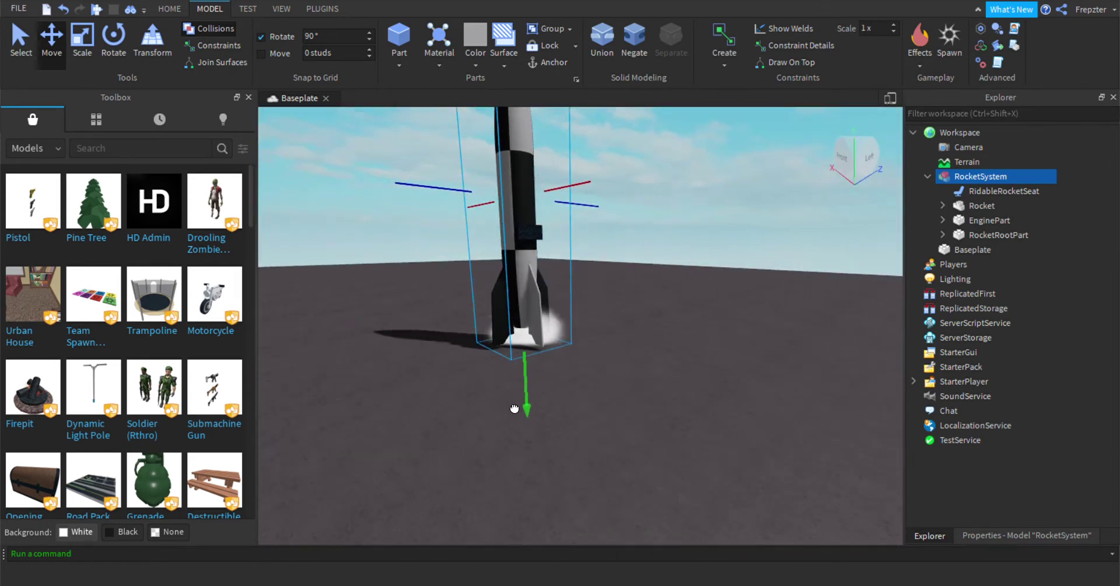
right_click_drag(515, 409, 521, 377)
scroll(521, 376, "up", 4)
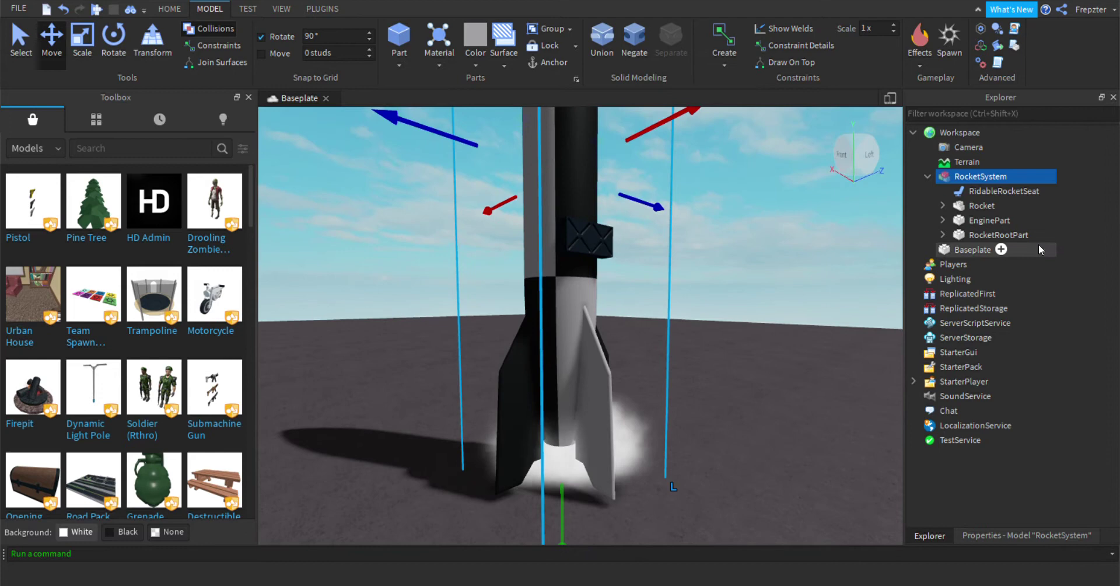
Add a BodyVelocity to RocketRootPart and set its MaxForce to inf, inf, inf.
left_click(1074, 233)
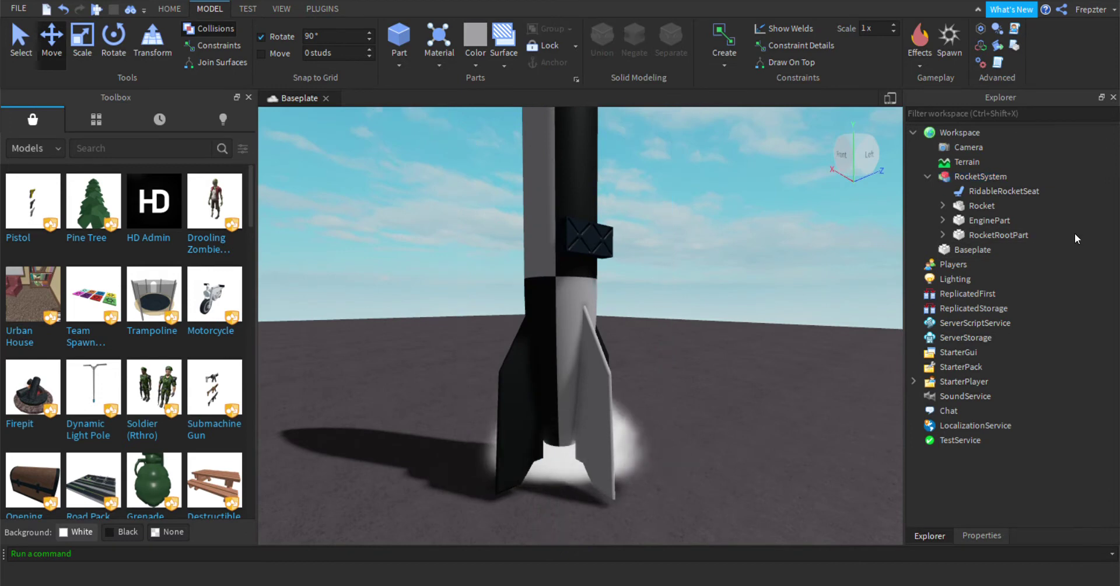
left_click(1027, 235)
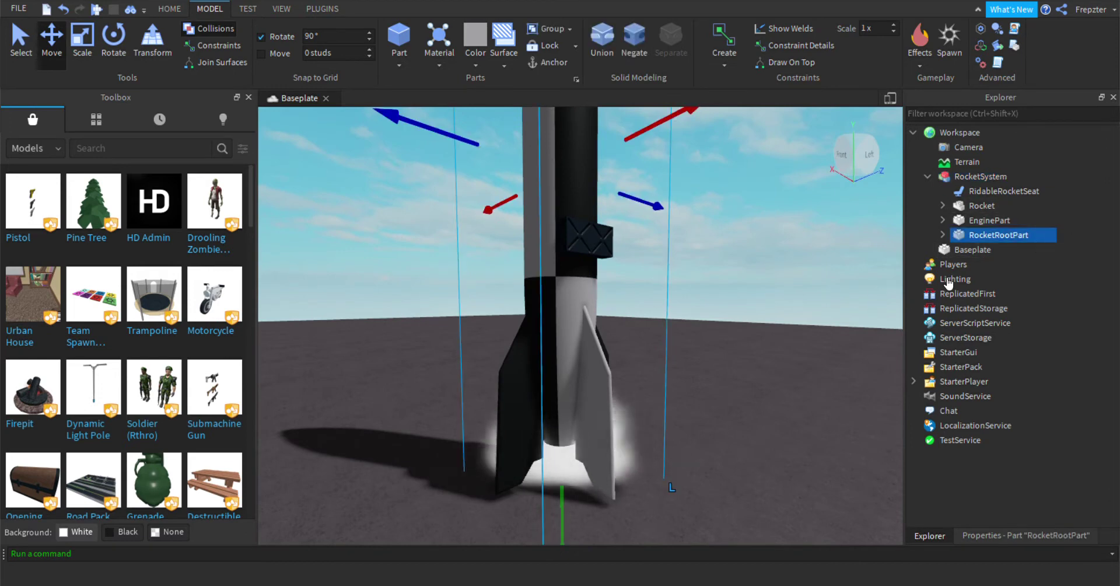
left_click(943, 234)
left_click(990, 249)
left_click(1031, 534)
left_click(1006, 262)
type("inf, inf, inf")
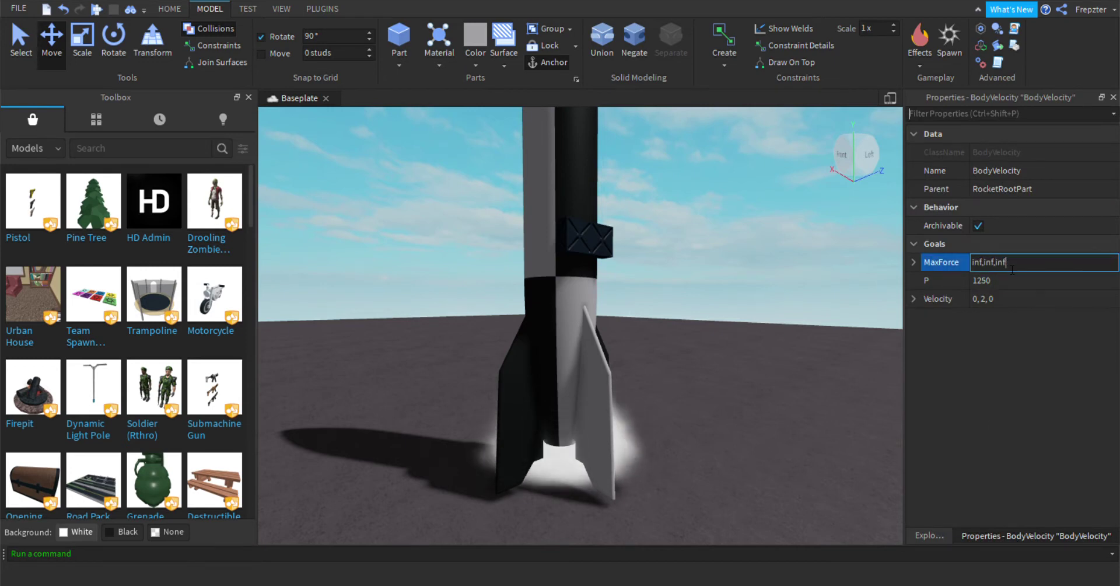
key("Return")
Set the BodyVelocity's Velocity to 0, 0, 0.
left_click(998, 301)
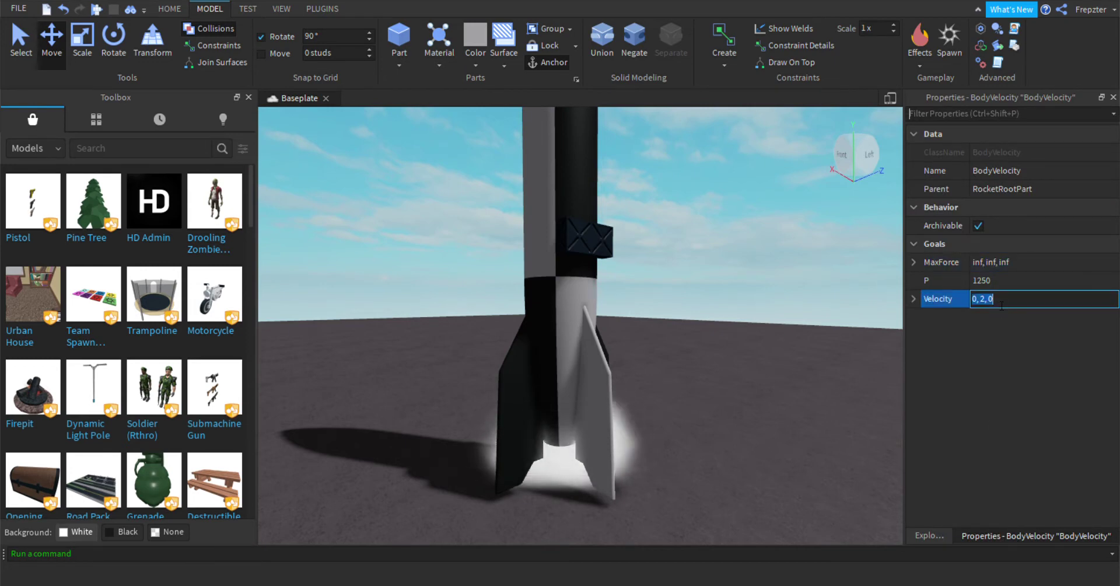
type("0,0,0")
key("Return")
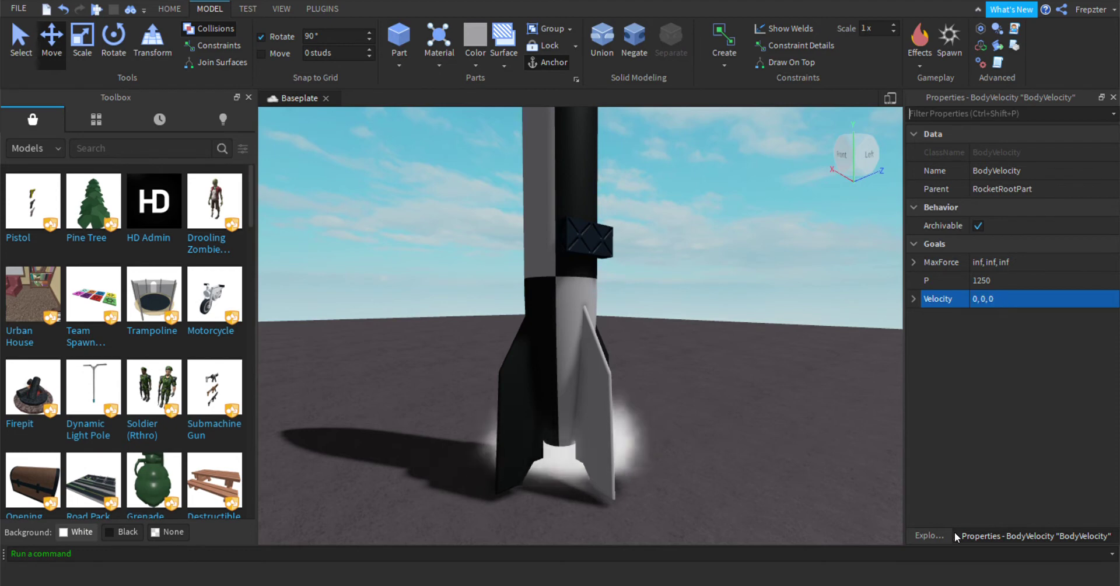
left_click(929, 535)
Insert a block part on the baseplate near the rocket and scale it down.
scroll(698, 445, "down", 2)
left_click(752, 400)
right_click_drag(753, 400, 640, 338)
scroll(687, 233, "up", 3)
scroll(655, 260, "down", 1)
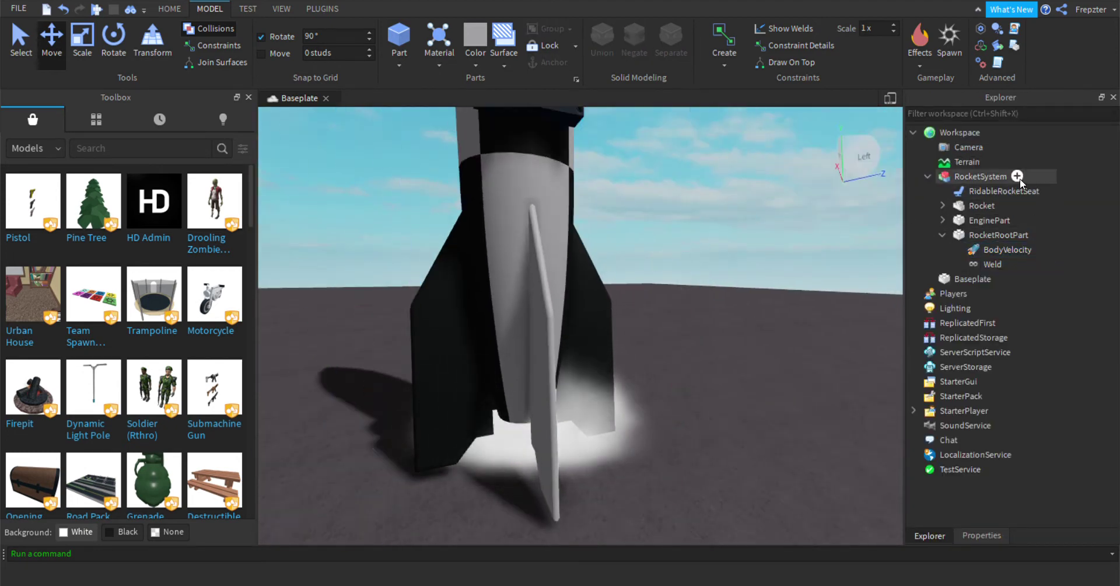
left_click(995, 178)
left_click(398, 45)
right_click_drag(557, 328, 720, 362)
key("ctrl+4")
key("ctrl+3")
left_click_drag(660, 322, 752, 351)
scroll(767, 350, "up", 3)
right_click_drag(773, 350, 758, 403)
Give the new part the Neon material and Persimmon BrickColor, and reduce its height to a flatter button.
left_click(1004, 535)
left_click(1065, 211)
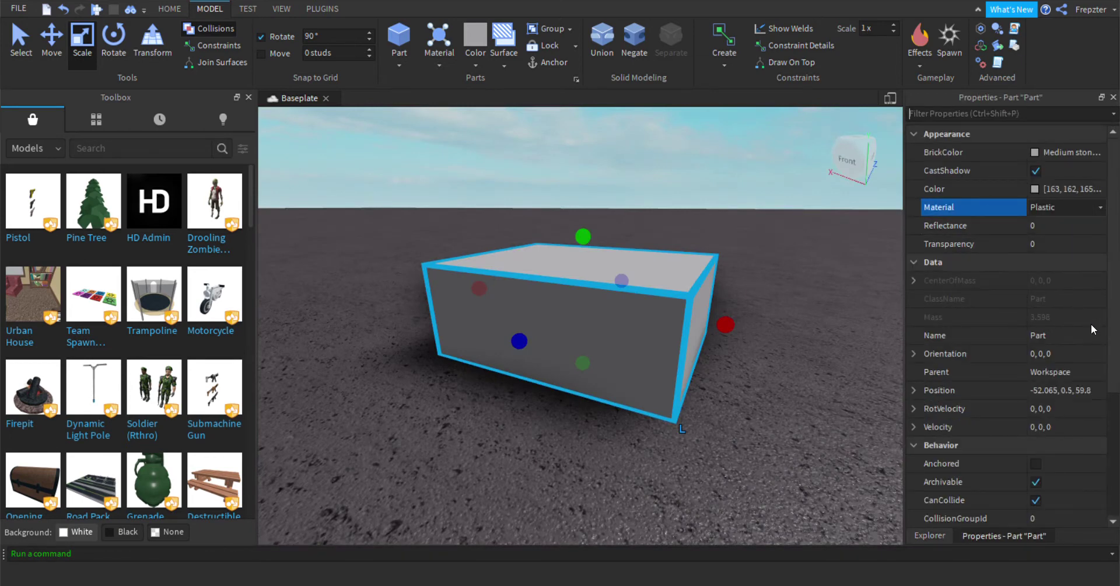
left_click(1045, 236)
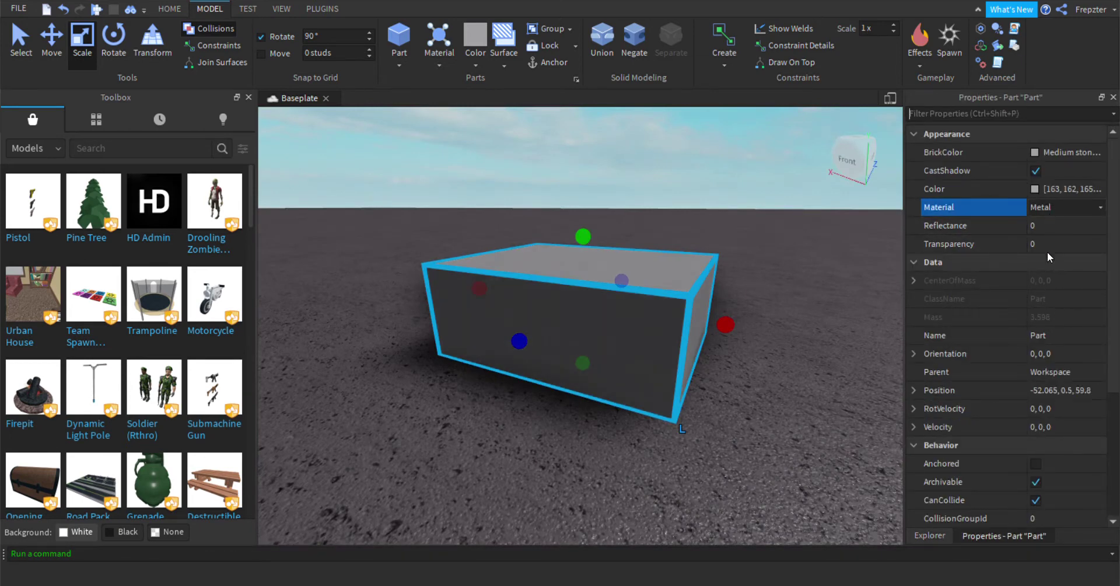
left_click(1048, 256)
left_click(1067, 152)
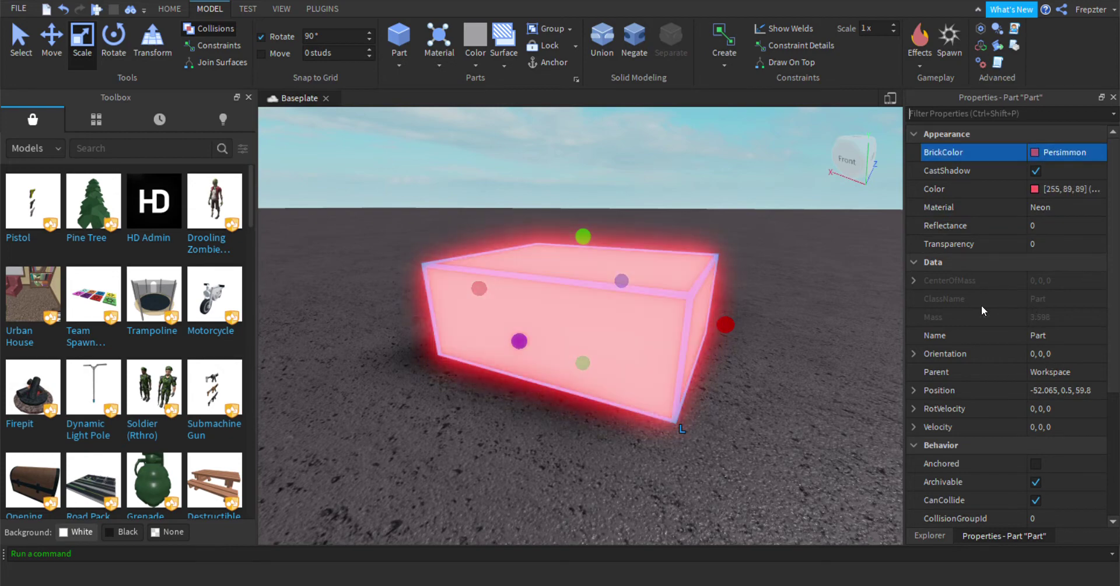
left_click_drag(578, 245, 579, 280)
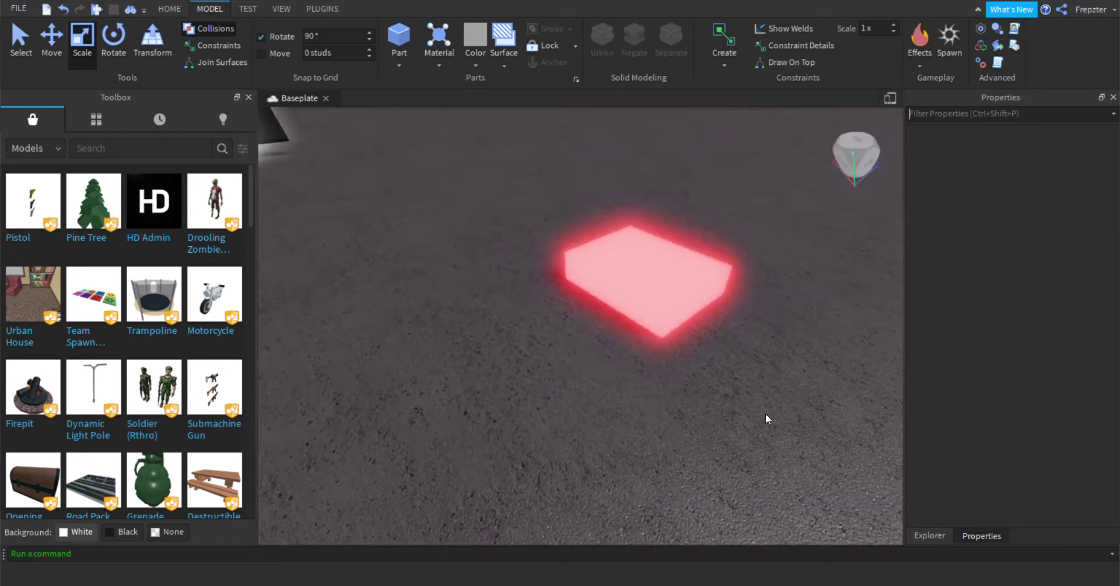
Rename the glowing red part as LaunchButton.
scroll(765, 413, "down", 3)
left_click(602, 310)
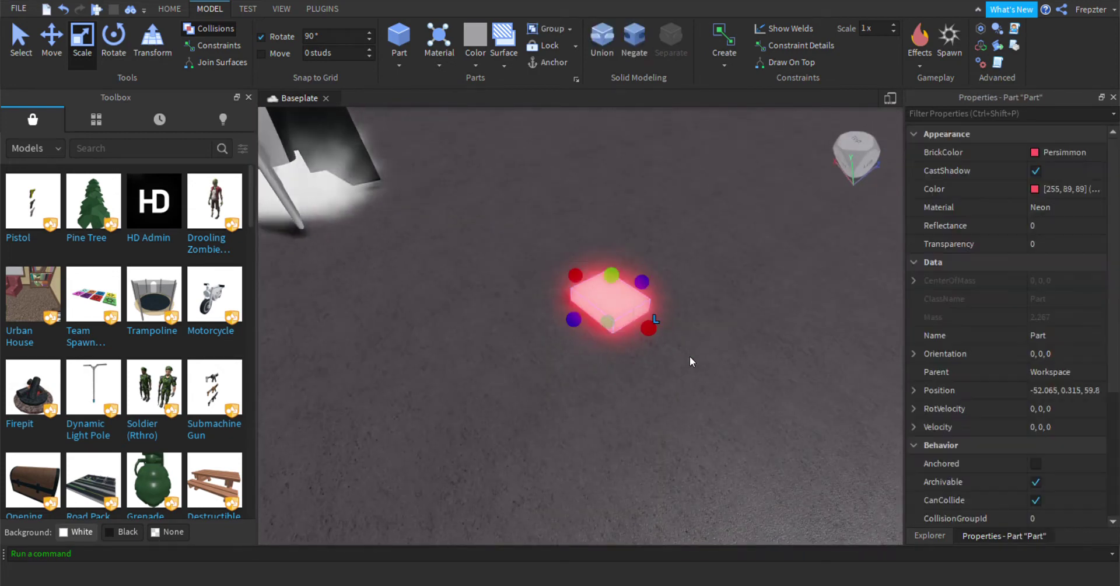
left_click(938, 536)
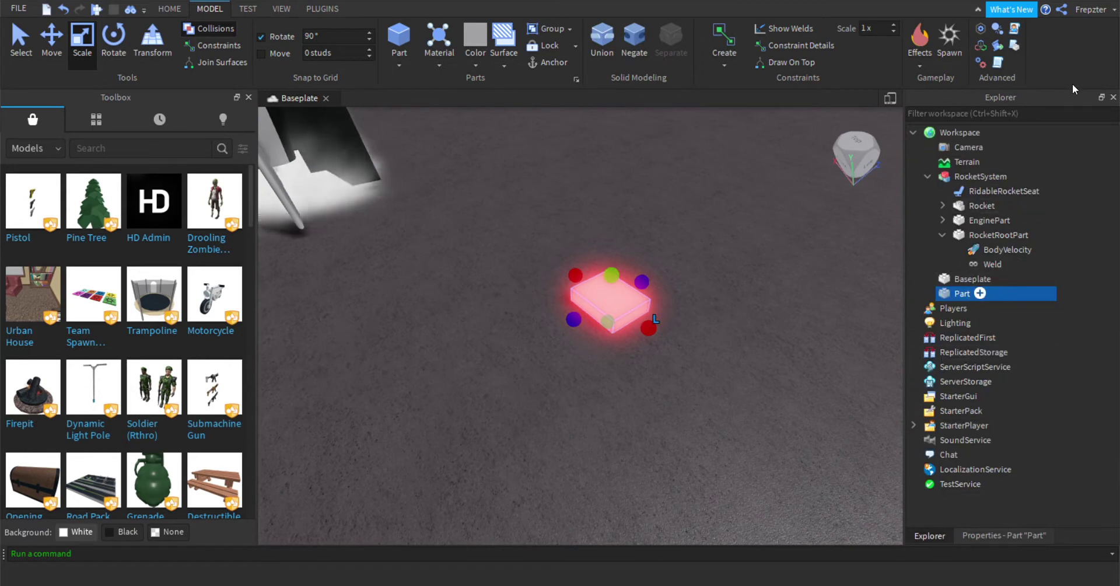
key("F2")
type("LaunchButton")
key("Return")
Add a Script and a ClickDetector inside LaunchButton.
left_click(1018, 294)
left_click(940, 309)
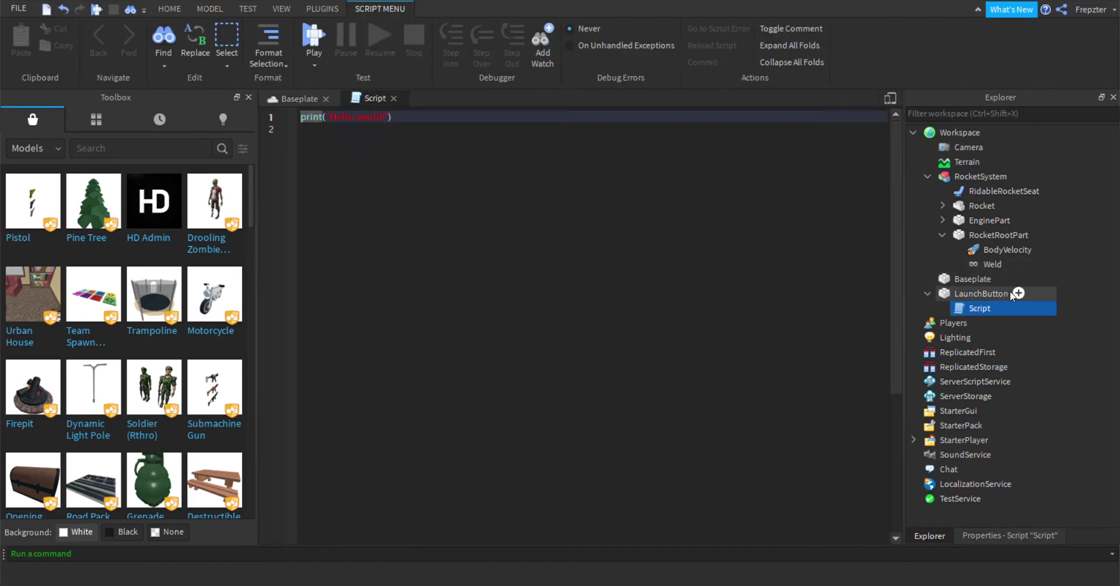
left_click(1010, 293)
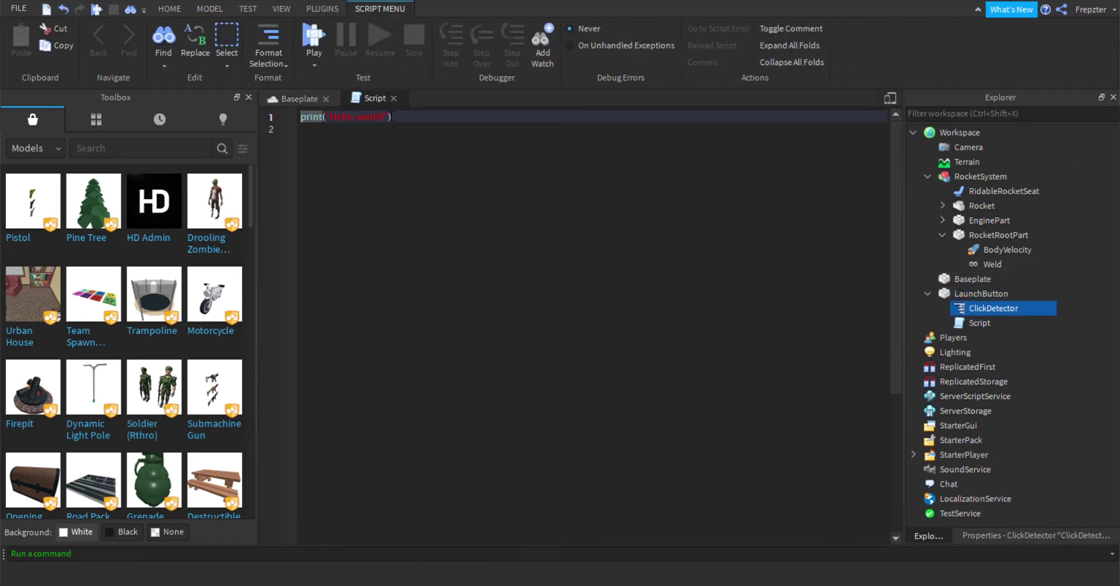
Replace the script's default line with a reference to script.Parent.ClickDetector, and move LaunchButton into the RocketSystem model.
type("script.Parent.ClickDetector.mi")
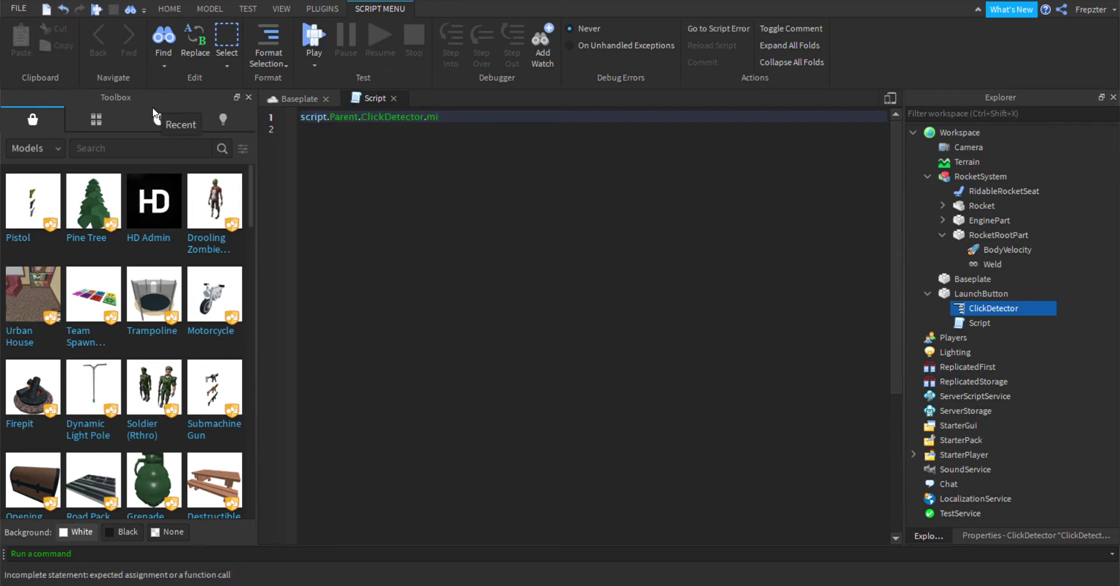
left_click_drag(956, 294, 1009, 187)
left_click(942, 235)
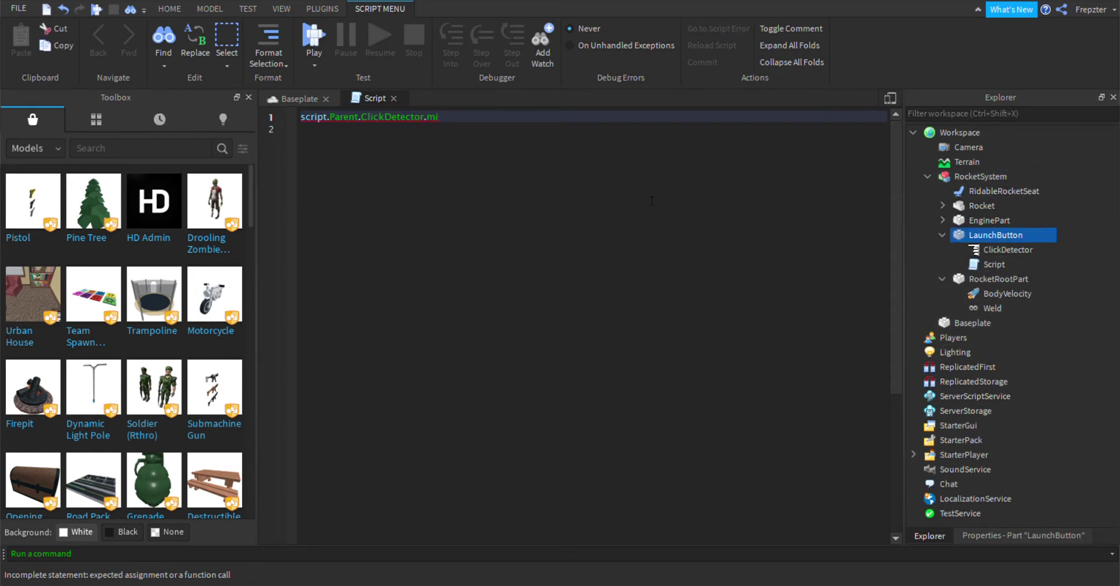
Rewrite the script's first line as script.Parent.ClickDetector.MouseClick:Connect(function() and remove the surplus closing bracket and empty line.
left_click_drag(460, 124, 283, 115)
type("script.Parent.ClickDetector")
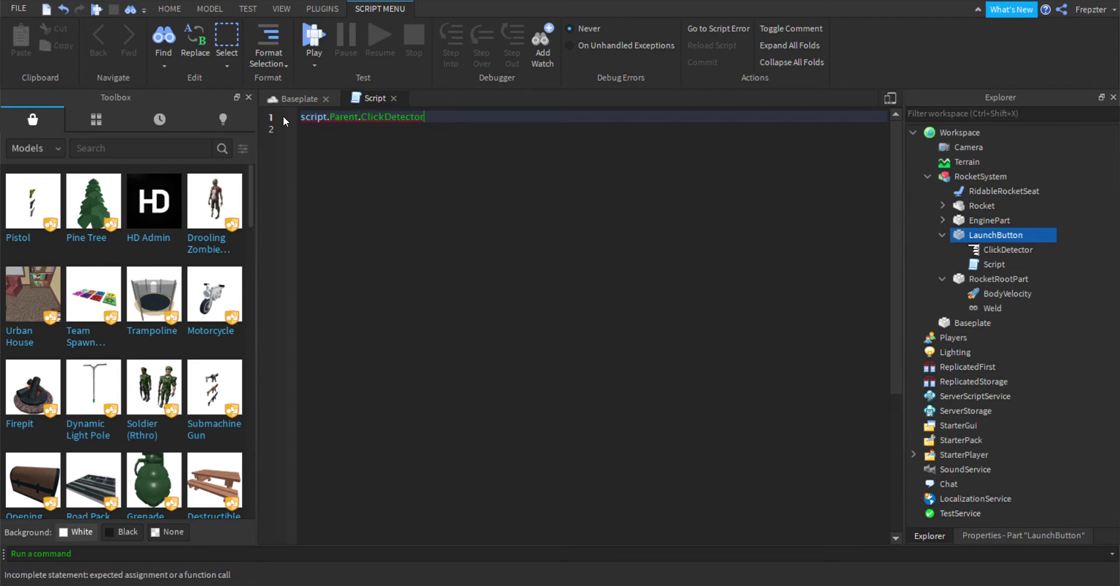
type(".MouseClick:Connect(function(")
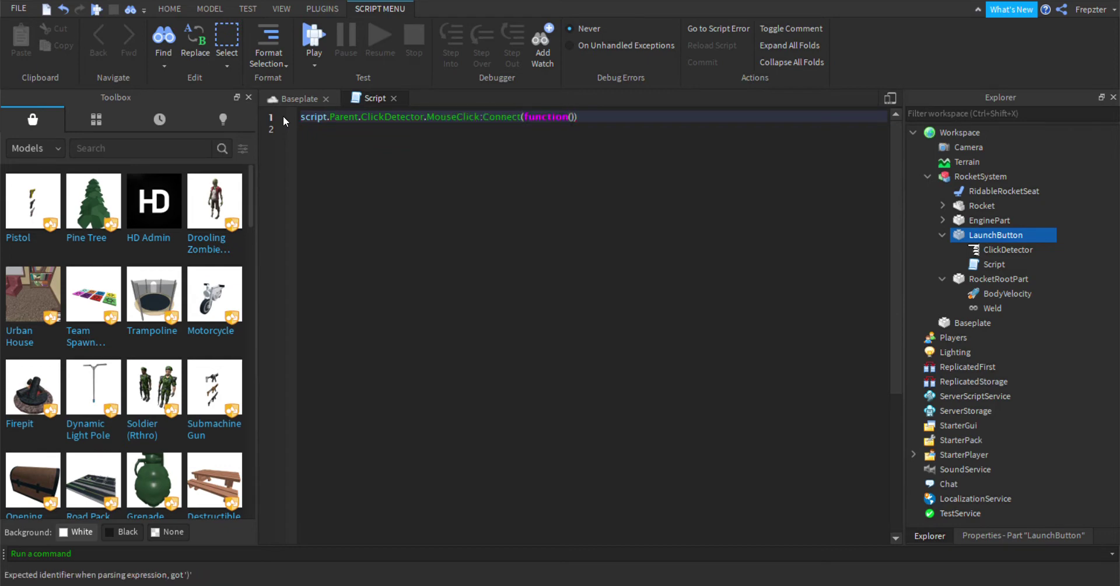
key("Down")
key("BackSpace")
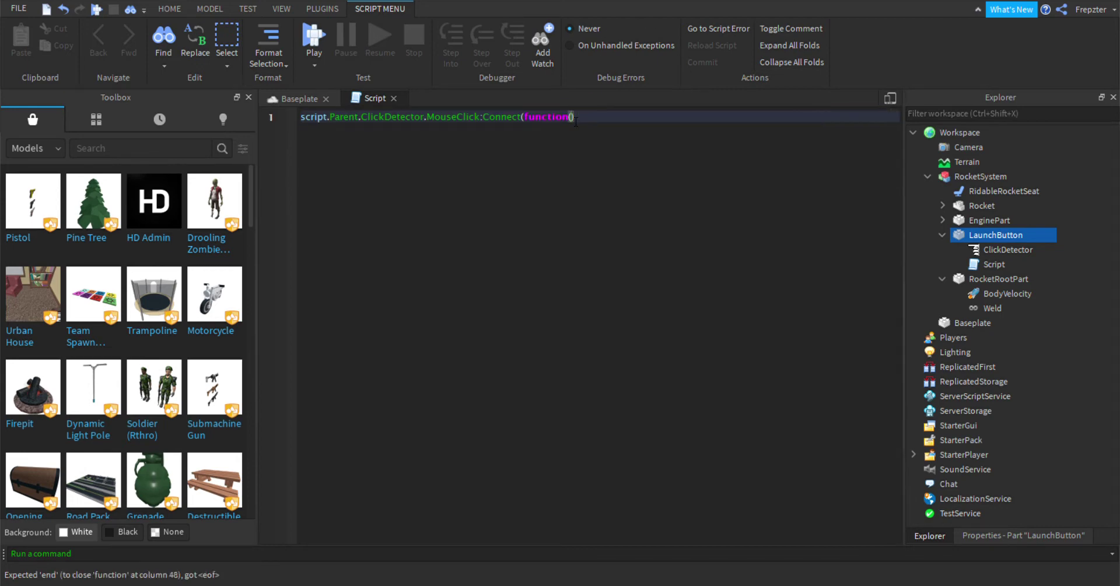
Complete the click handler with a plr parameter and add the line warn(plr.."launched the rocket") inside it.
key("Return")
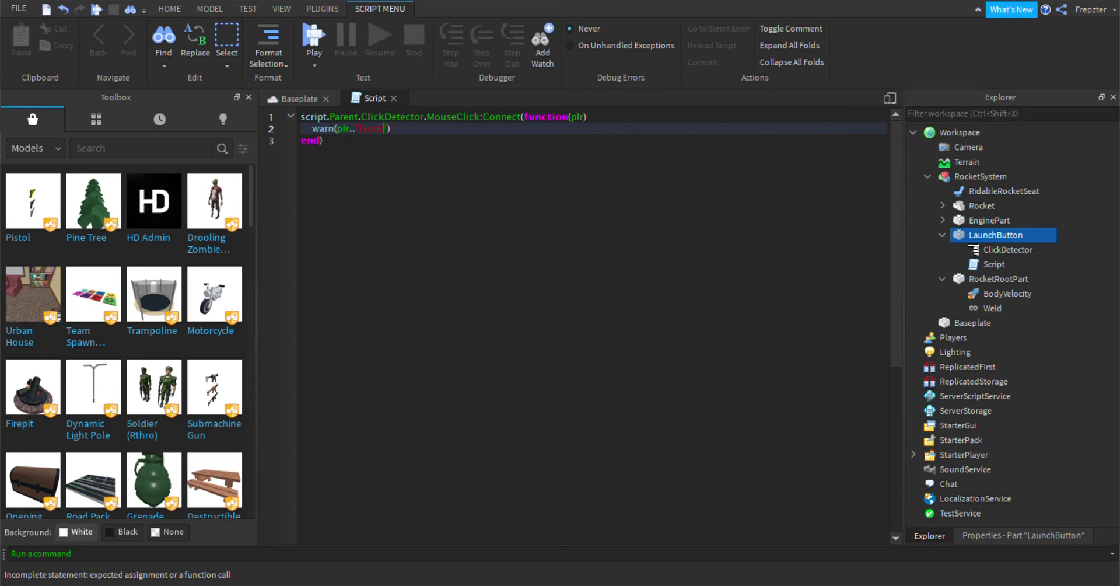
type("\"")
key("Return")
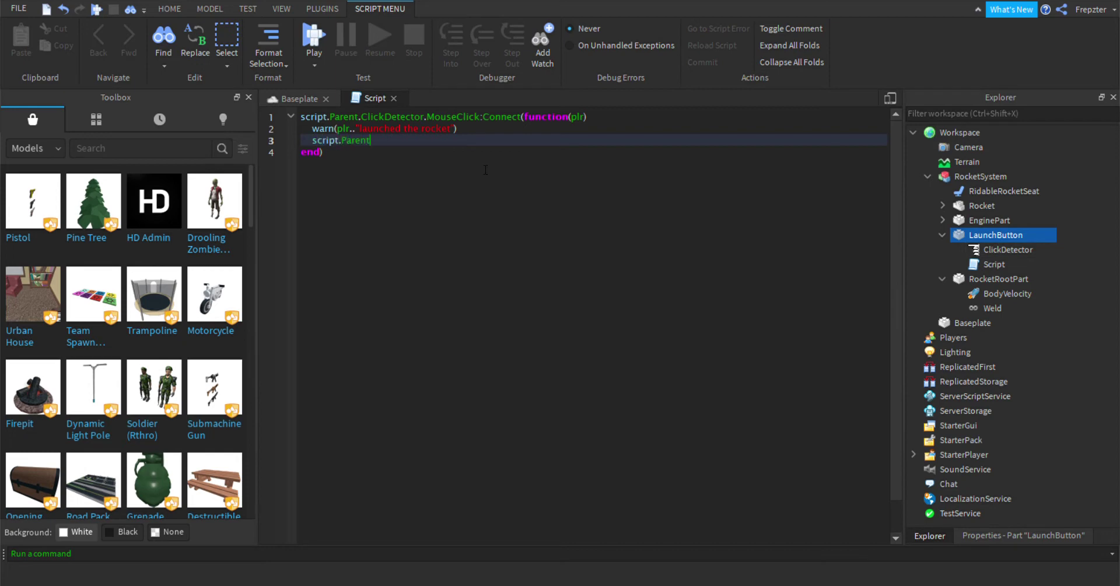
Add the handler line script.Parent.Parent.RocketRootPart.BodyVelocity.Velocity = Vector3.new(0,100,0).
key("BackSpace")
type("RocketRootPart.BodyVelocity.ve")
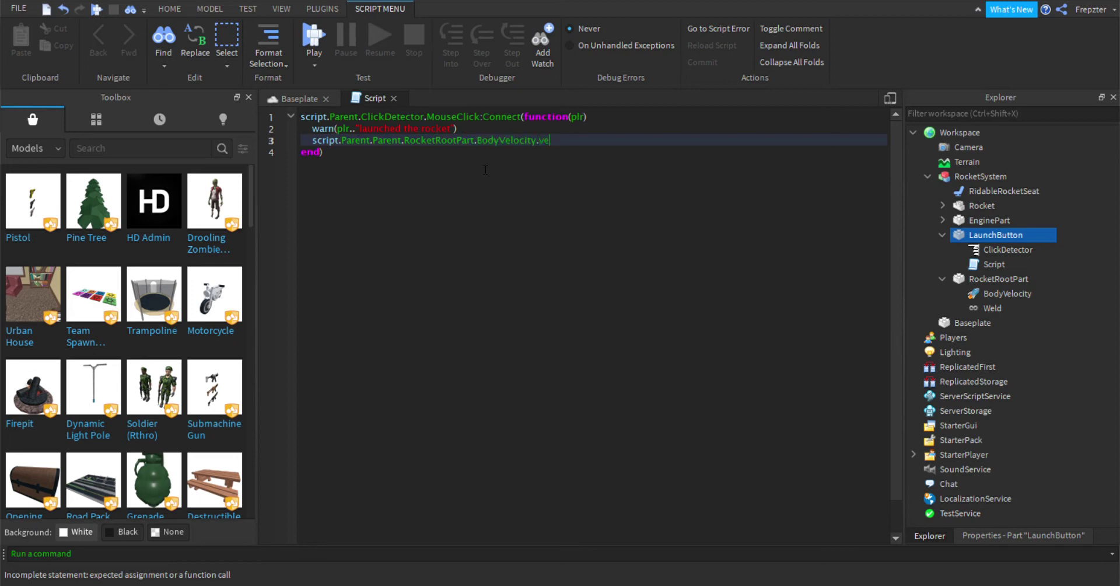
type("= v")
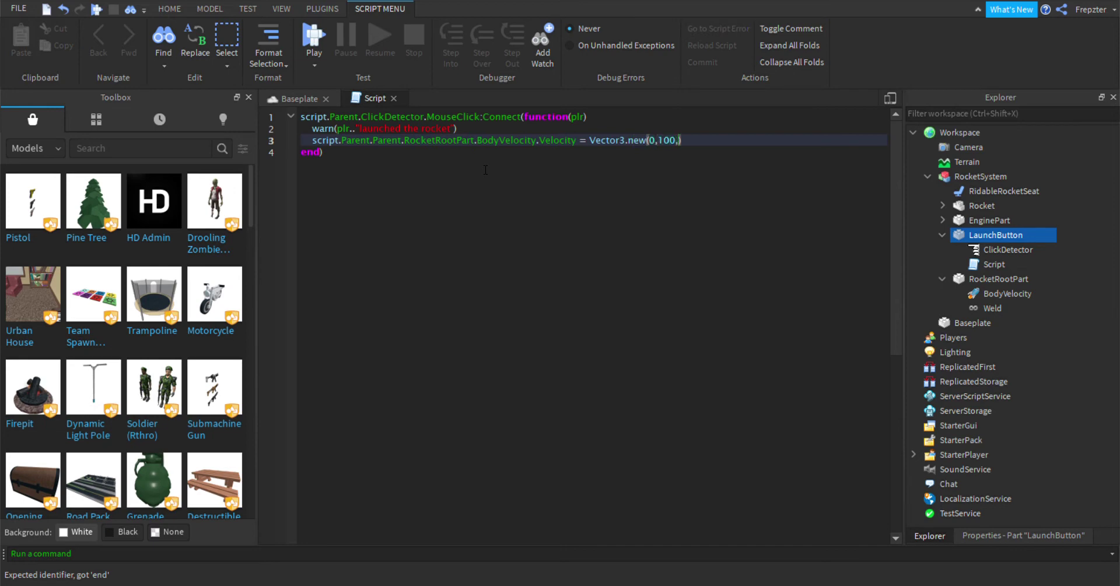
Add a wait(15) line below the velocity line in the click handler.
key("Return")
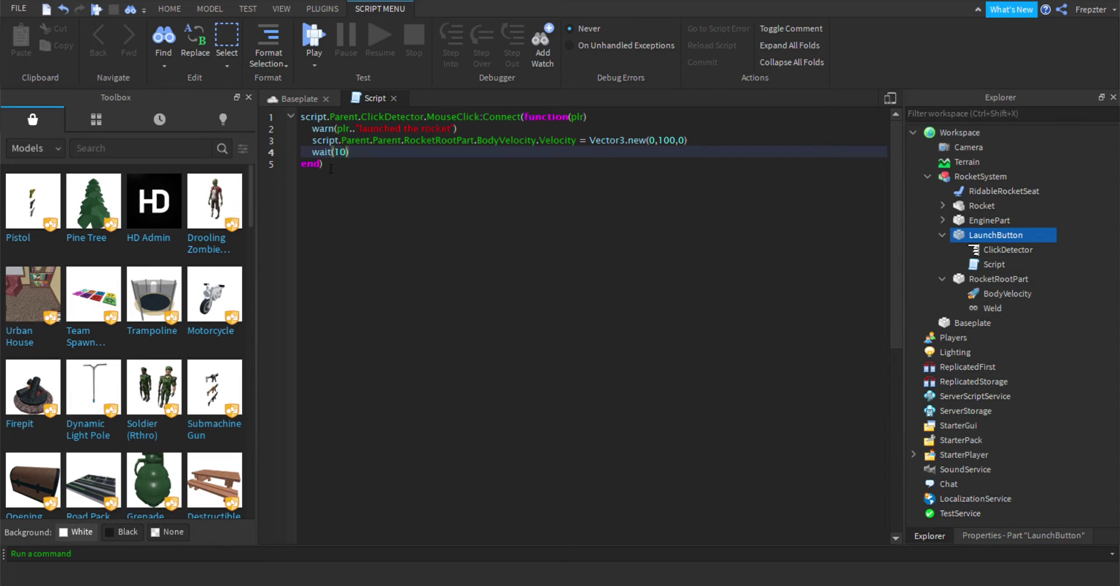
left_click(311, 129)
left_click(324, 164)
left_click(349, 154)
Duplicate the velocity line below wait(15) and change its ending to MaxForce = Vector3.new(0,0,0).
left_click_drag(312, 140, 723, 141)
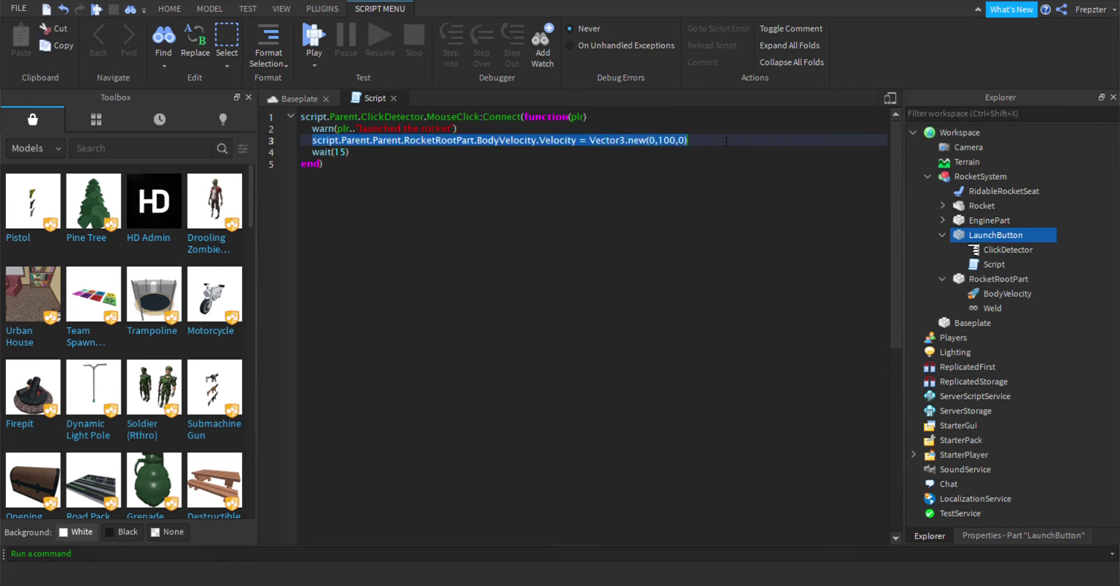
left_click(365, 155)
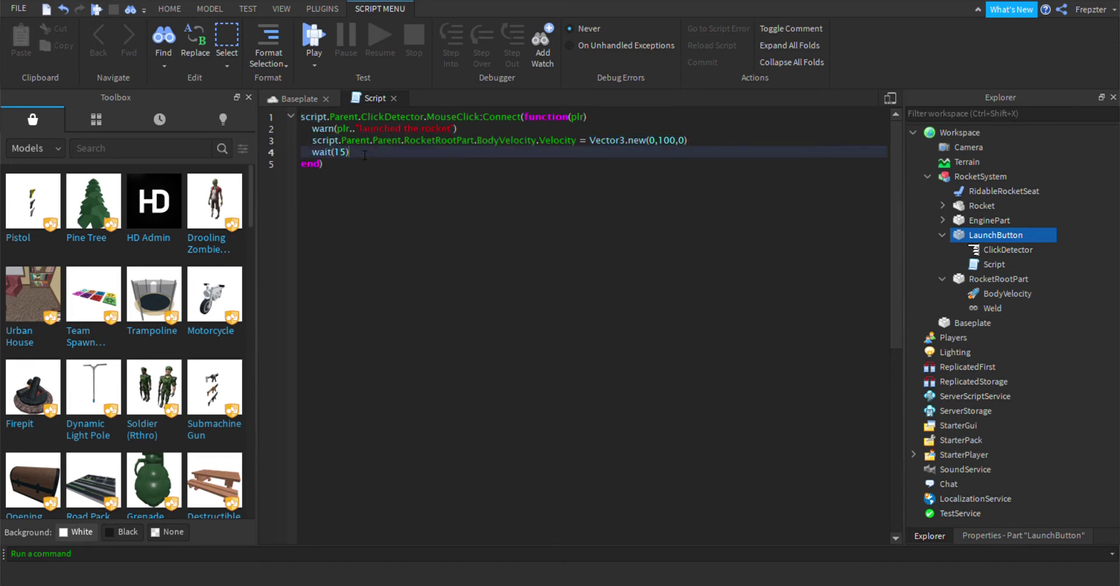
left_click_drag(727, 152, 355, 158)
key("ctrl+c")
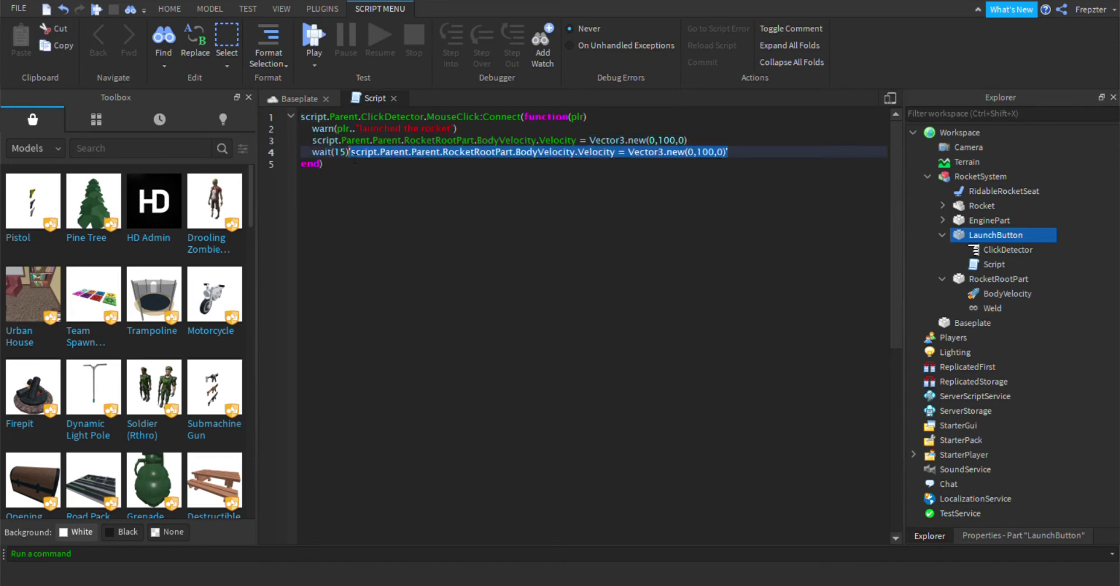
key("BackSpace")
key("Return")
key("ctrl+v")
left_click_drag(680, 169, 553, 164)
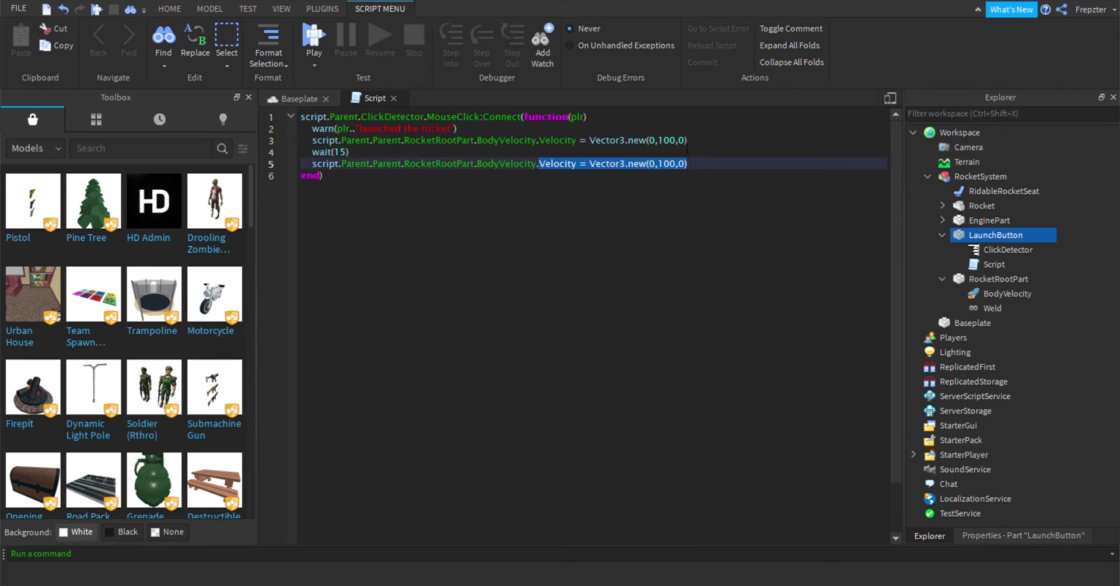
type("max = Vector3.new")
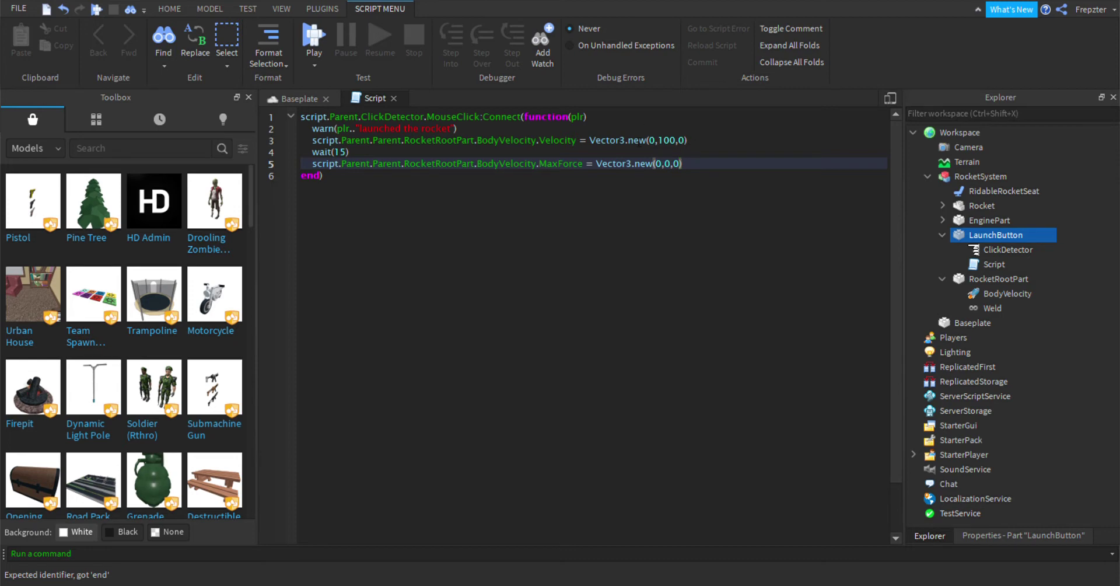
Insert a wait(3) line between the warn line and the velocity line in the click handler.
left_click(437, 152)
left_click(396, 175)
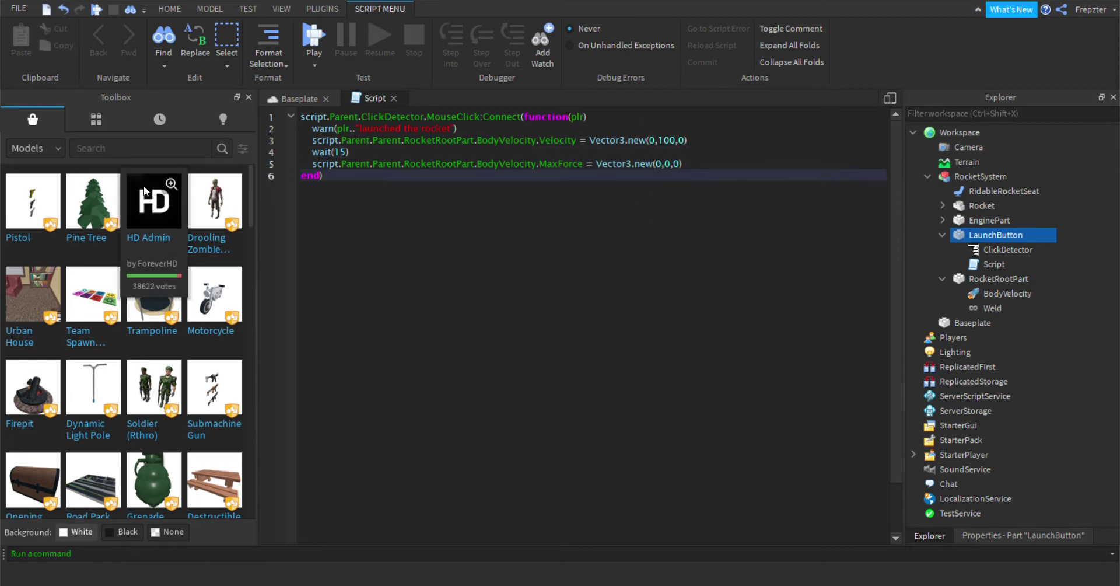
key("Up")
key("Up")
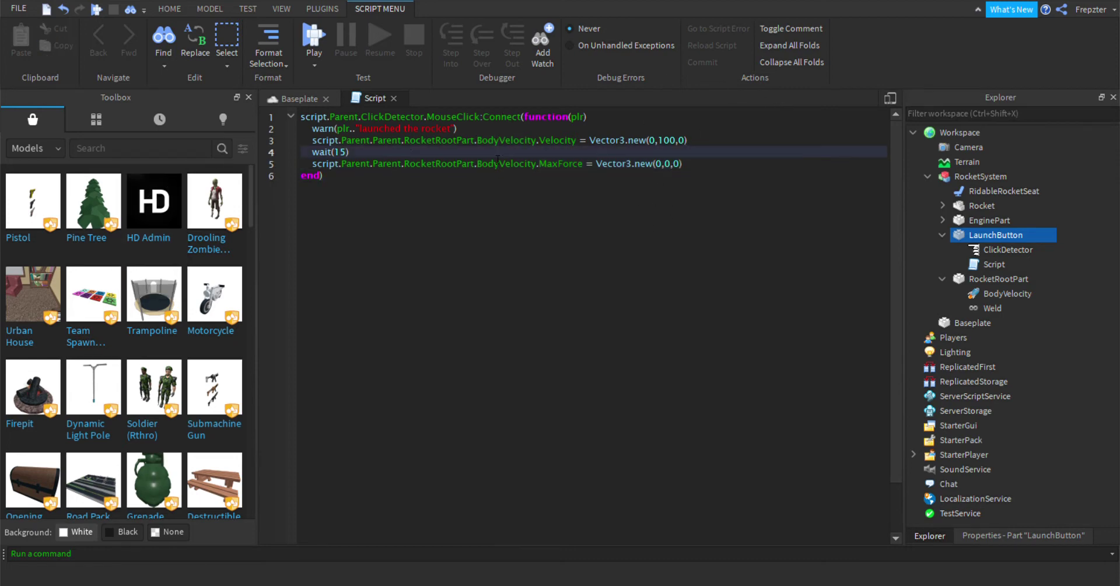
key("Up")
key("Up")
key("Return")
type("wait(3")
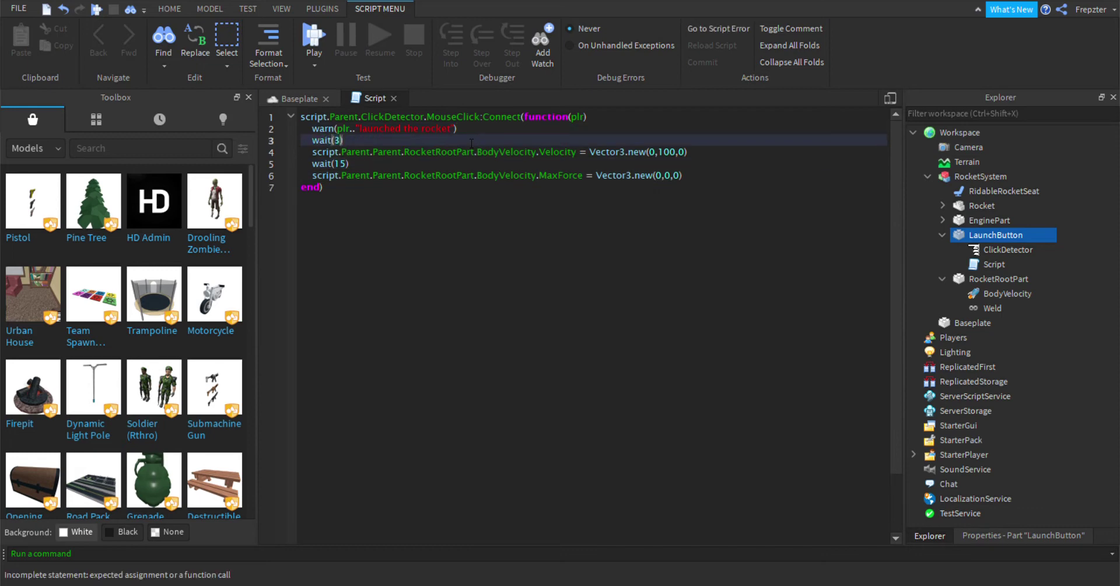
Start a play test of the baseplate and walk the character toward the rocket.
left_click(290, 99)
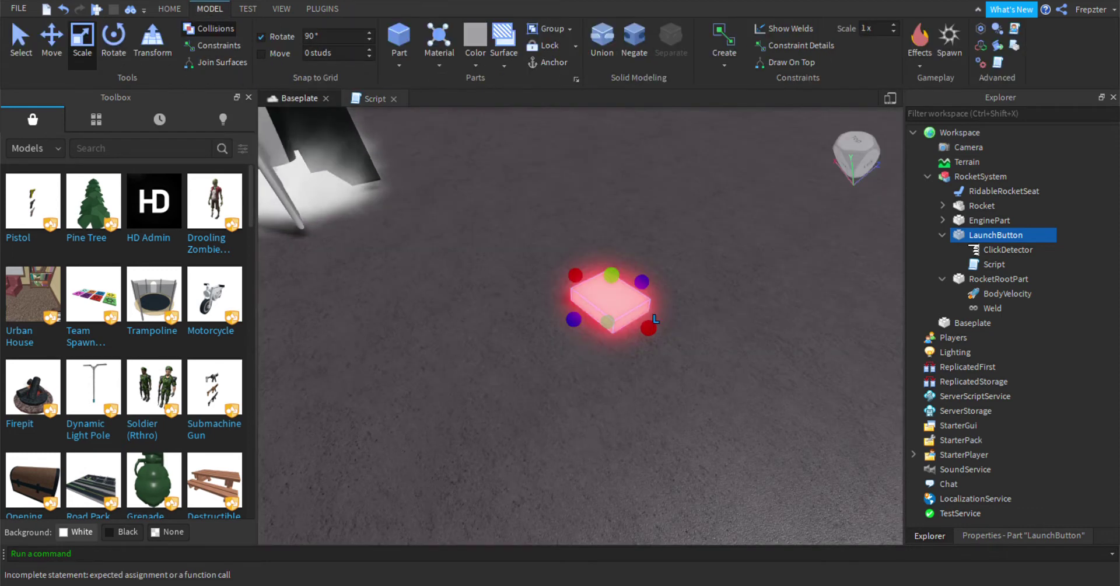
left_click(248, 9)
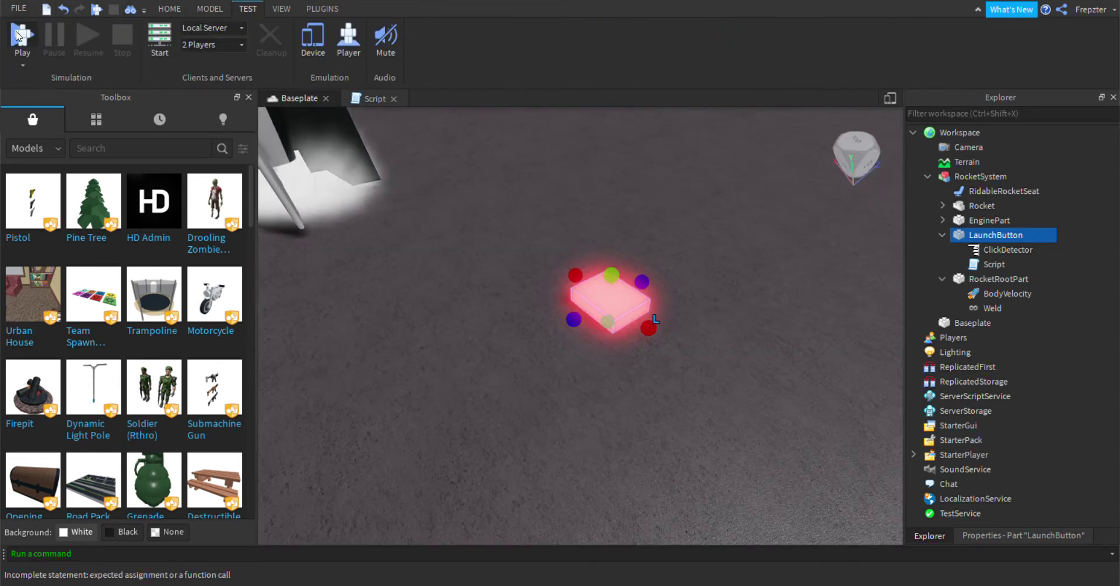
left_click(23, 36)
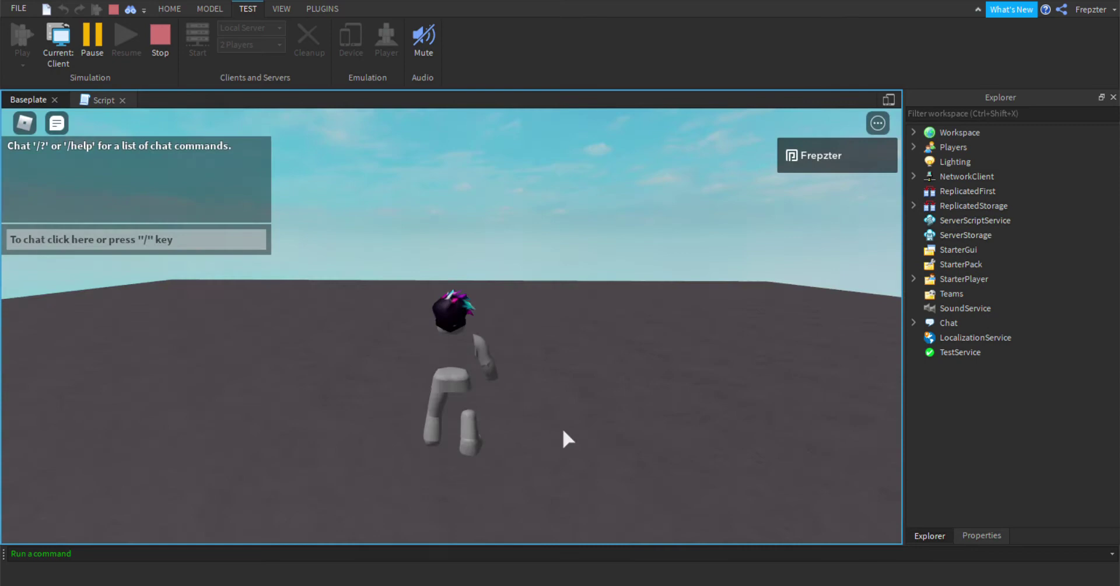
right_click_drag(563, 426, 558, 422)
key("w")
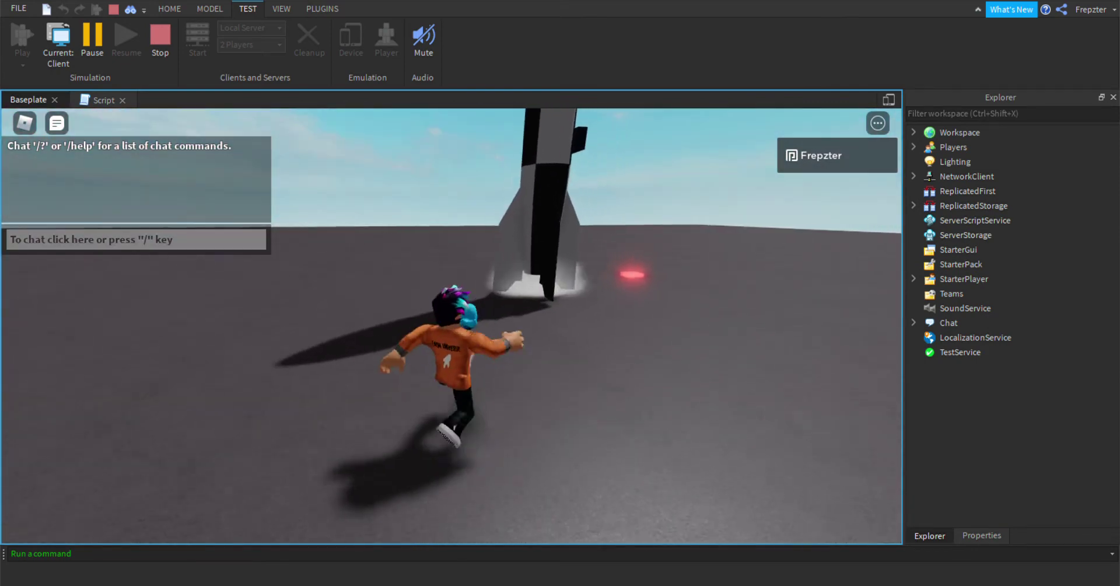
Show the script output, trigger the red launch button to check for errors, and end the play test.
left_click(270, 10)
left_click(214, 45)
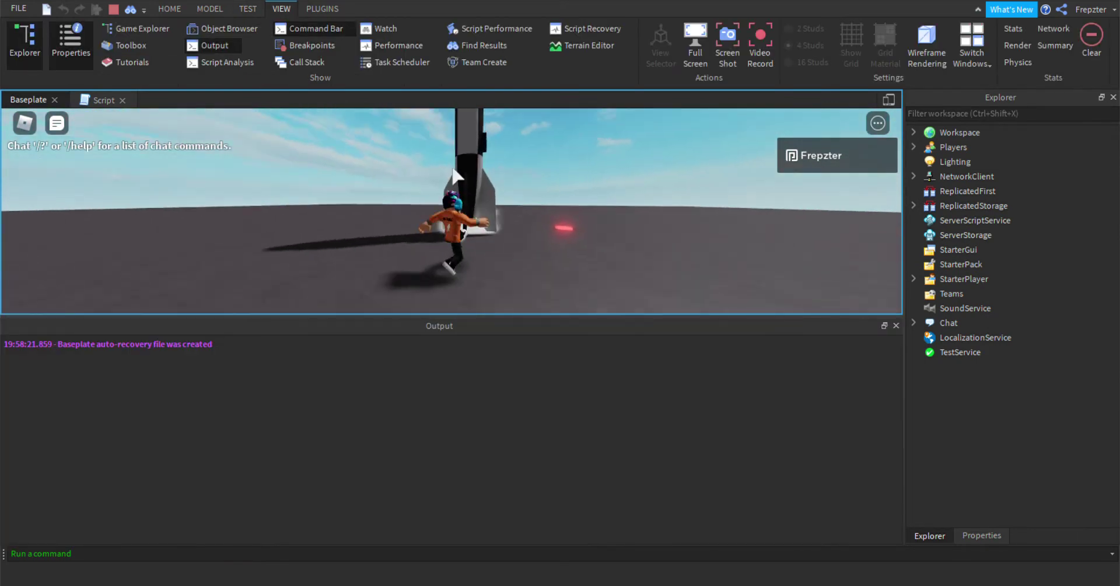
left_click(593, 253)
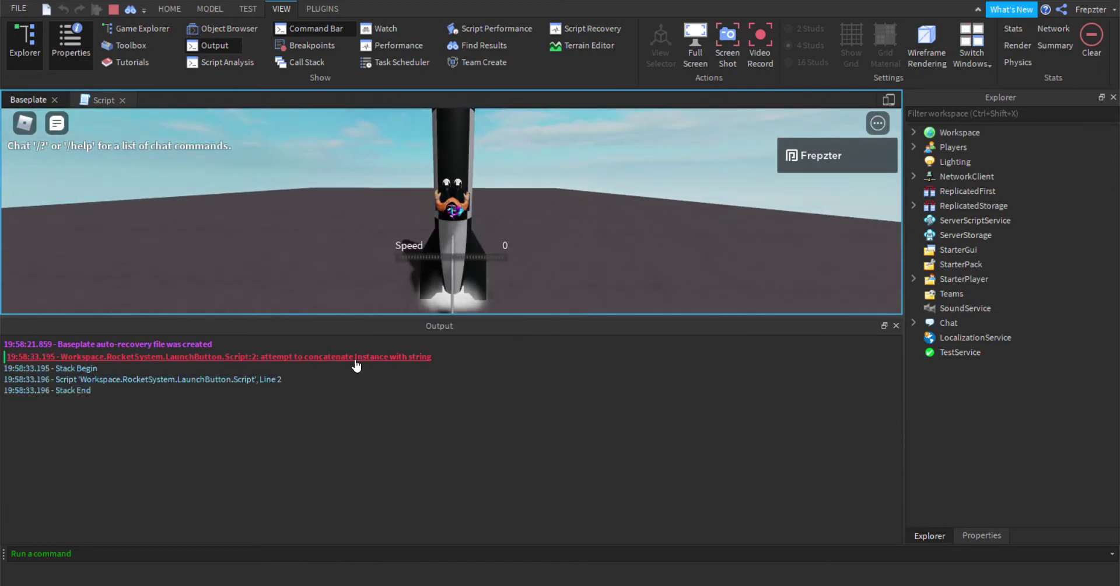
left_click(113, 10)
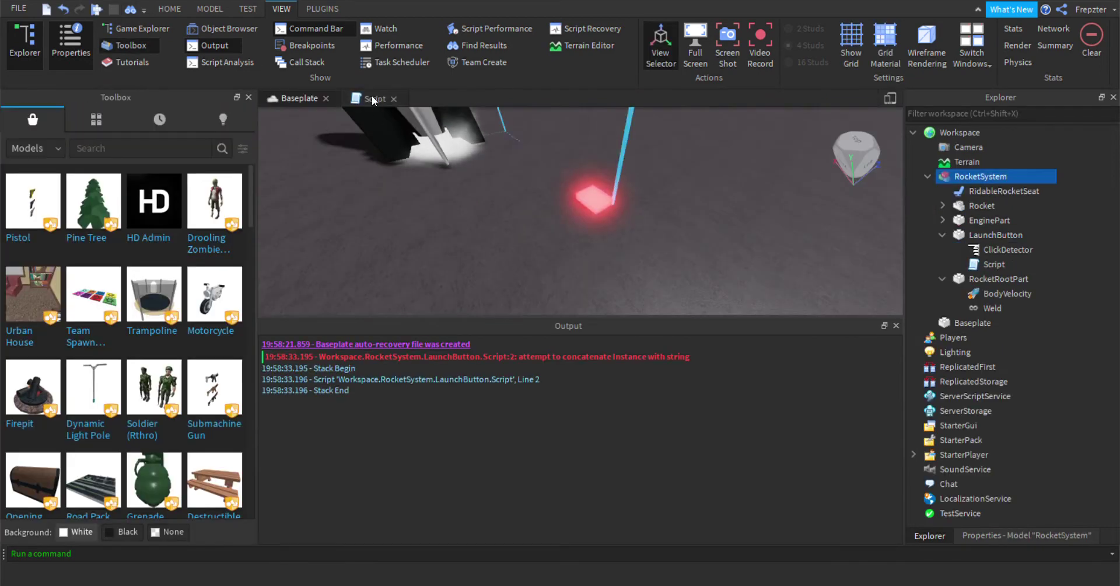
Change the warn line in the LaunchButton script to warn(plr.Name.."launched the rocket").
left_click(373, 99)
left_click(421, 168)
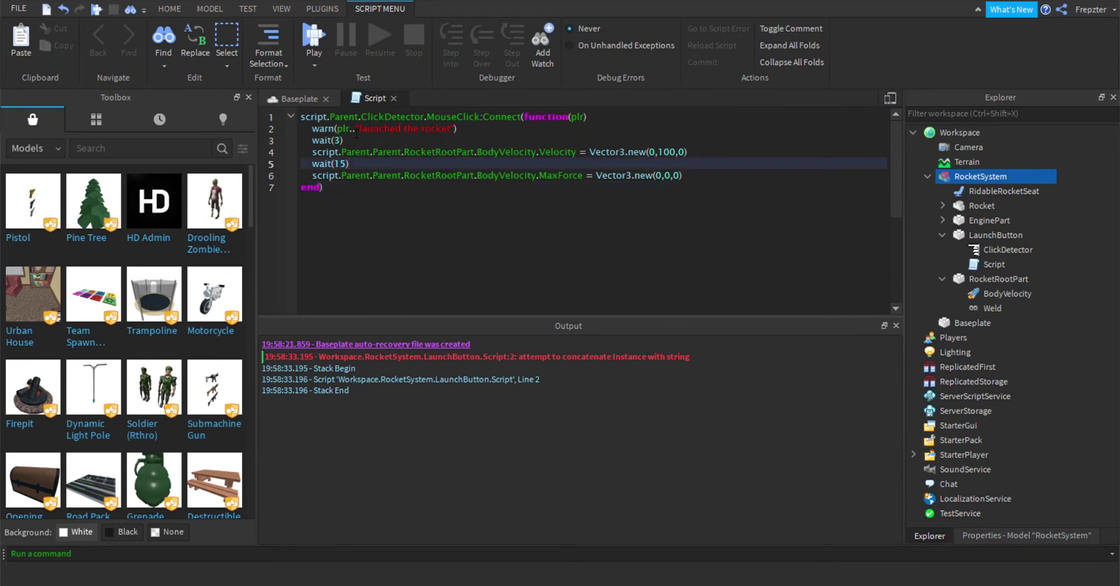
left_click(345, 129)
left_click(339, 129)
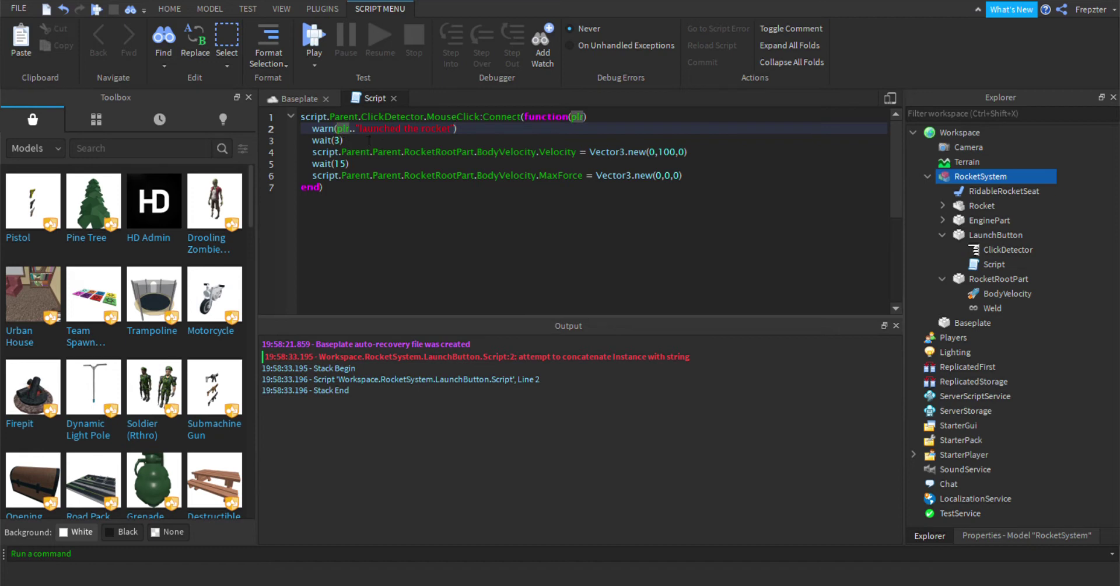
type("tostring")
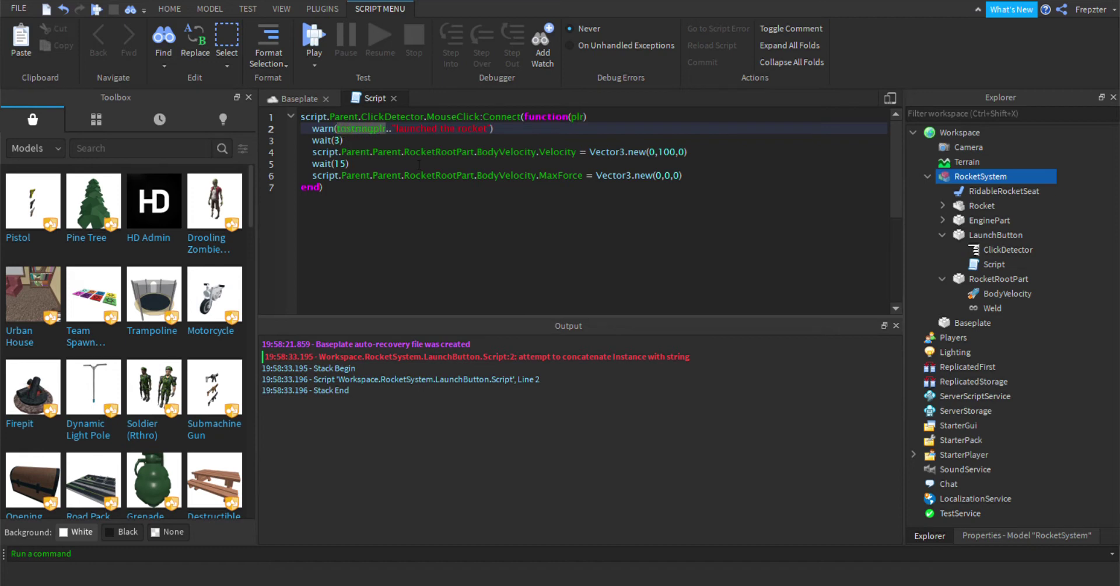
key("BackSpace")
key("BackSpace")
Run another play test, walk to the rocket and trigger the red launch button.
left_click(299, 98)
left_click(248, 9)
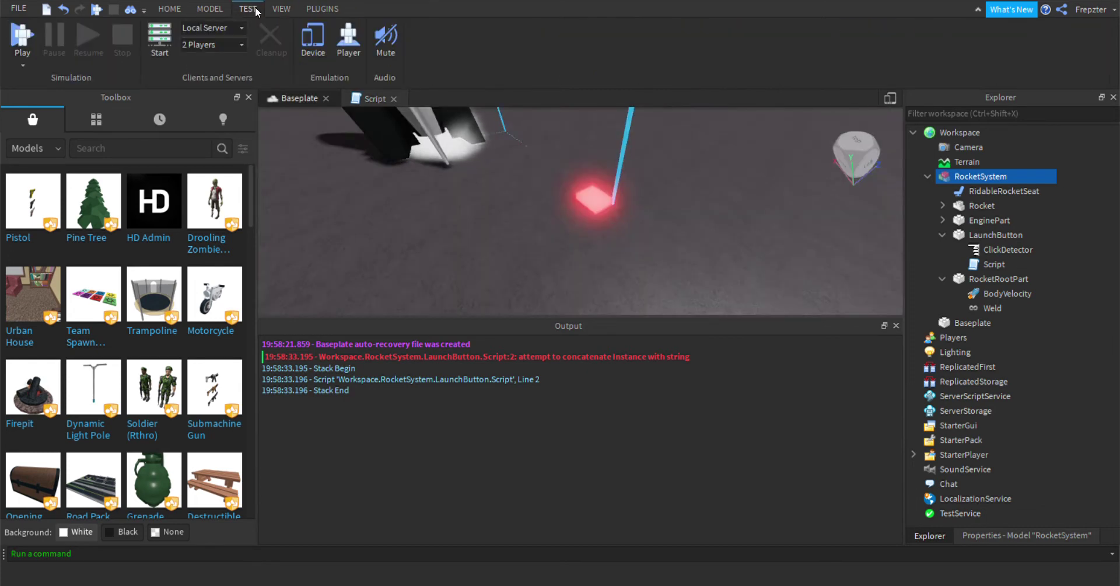
left_click(21, 36)
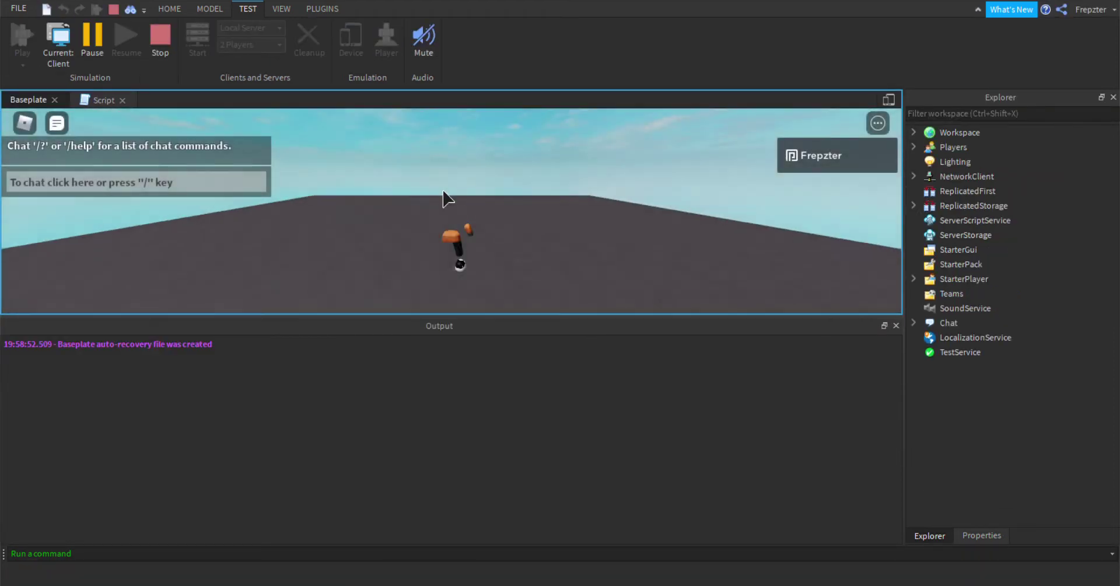
key("w")
mouse_move(448, 190)
right_mouse_down()
mouse_move(453, 209)
mouse_move(465, 192)
right_mouse_up()
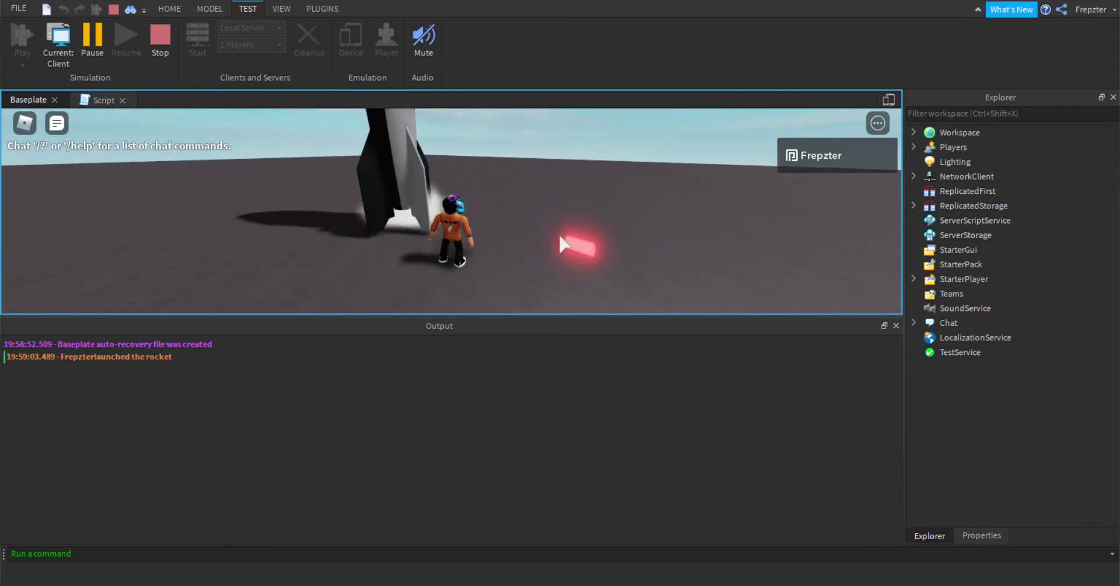
left_click(575, 251)
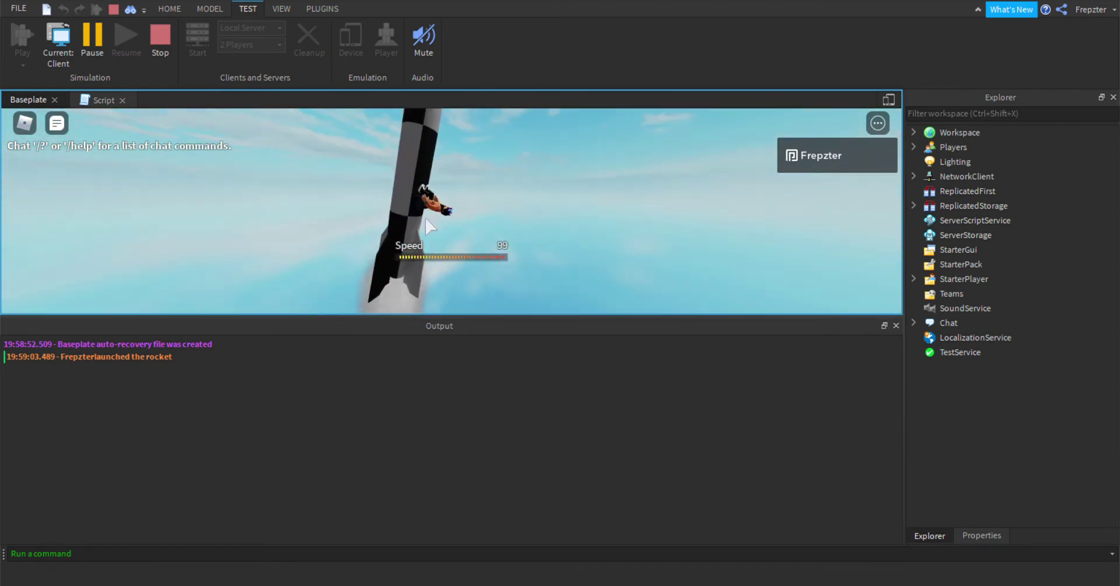
Watch the rocket flight, hide the script output and end the play test.
mouse_move(492, 175)
right_mouse_down()
mouse_move(512, 175)
mouse_move(499, 167)
right_mouse_up()
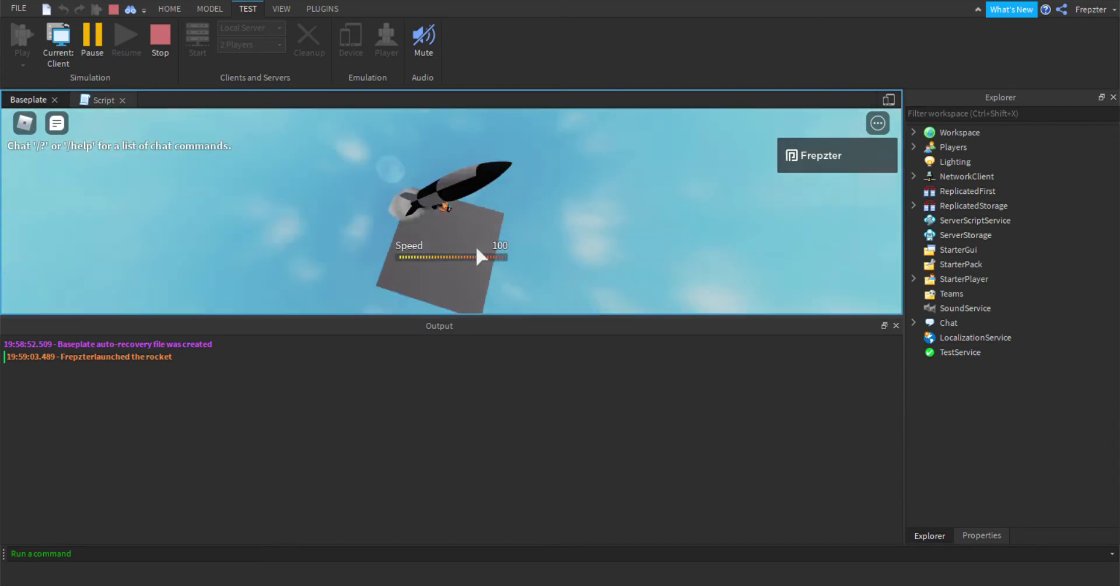
left_click(895, 326)
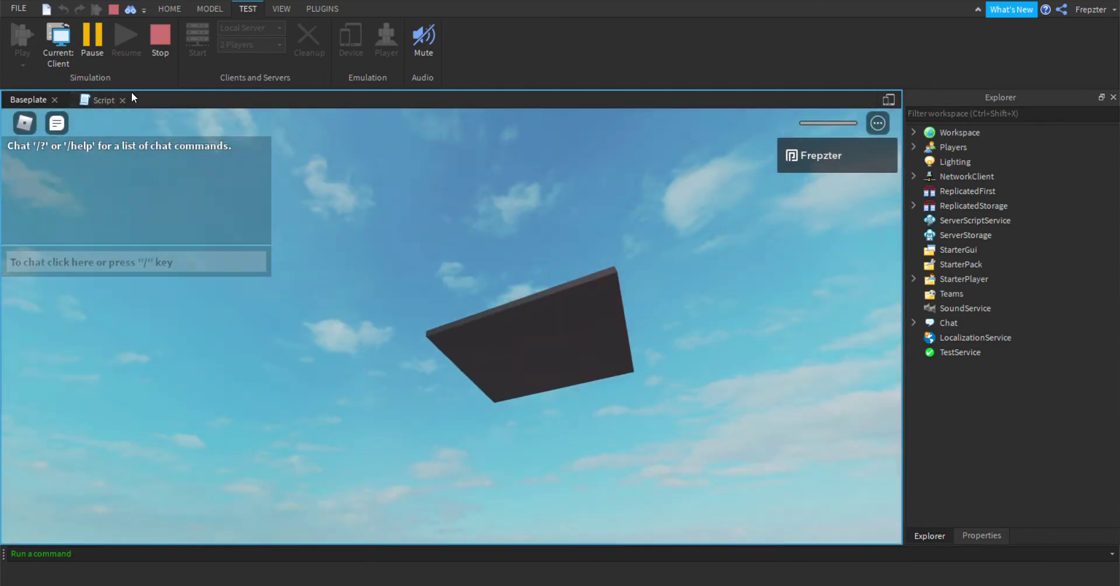
left_click(161, 39)
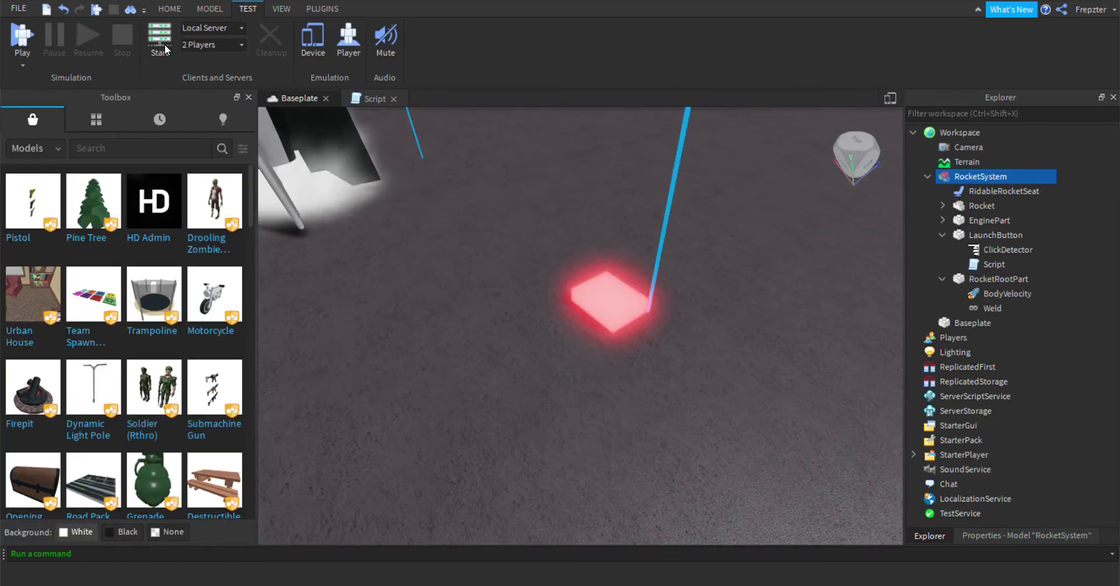
Collapse LaunchButton in the hierarchy and examine the rocket parts with the welding and anchoring options.
scroll(525, 272, "down", 5)
left_click(604, 417)
right_click_drag(604, 417, 541, 319)
left_click(540, 318)
left_click(942, 234)
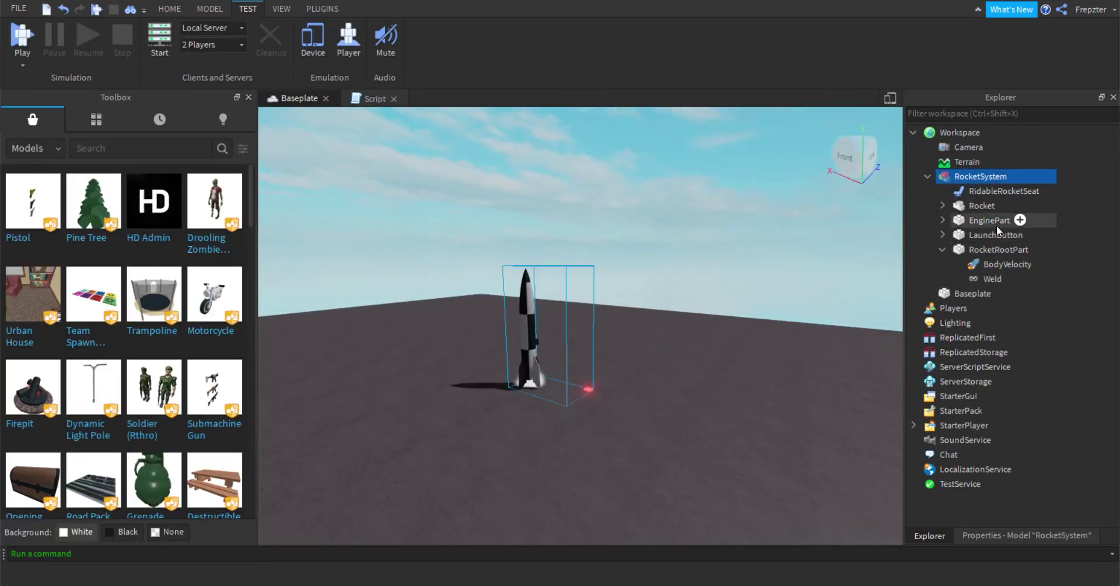
left_click(1071, 194)
left_click_drag(1069, 194, 1003, 240)
left_click(322, 8)
left_click(208, 53)
right_click_drag(687, 262, 567, 205)
key("w")
left_click(991, 254)
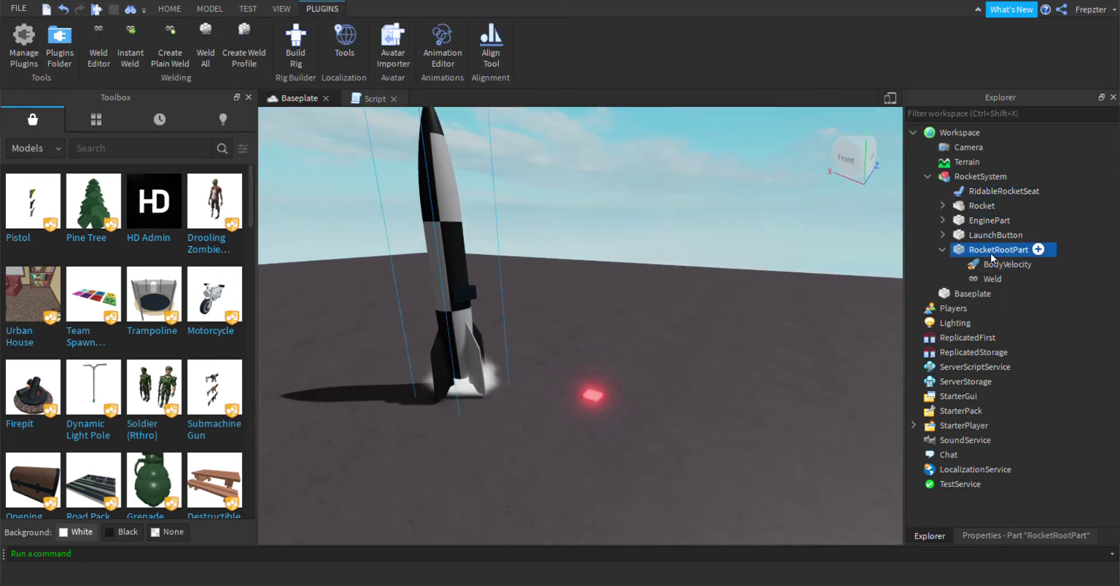
left_click(209, 8)
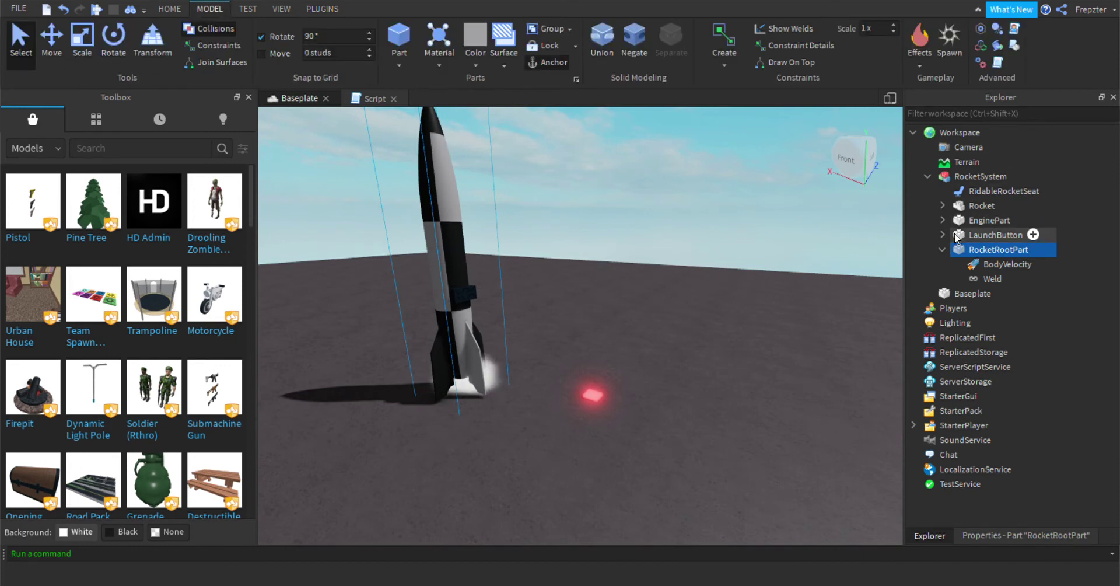
Turn off the Enabled property of the ParticleEmitter inside EnginePart.
left_click(943, 206)
left_click(943, 250)
left_click(992, 264)
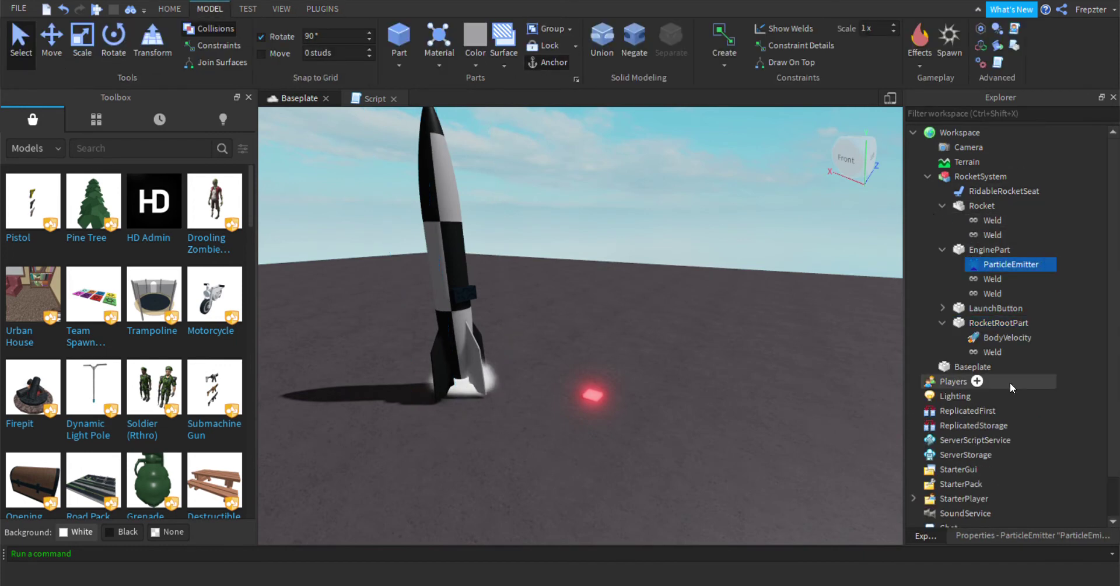
left_click(1026, 535)
scroll(995, 474, "down", 5)
left_click(1007, 389)
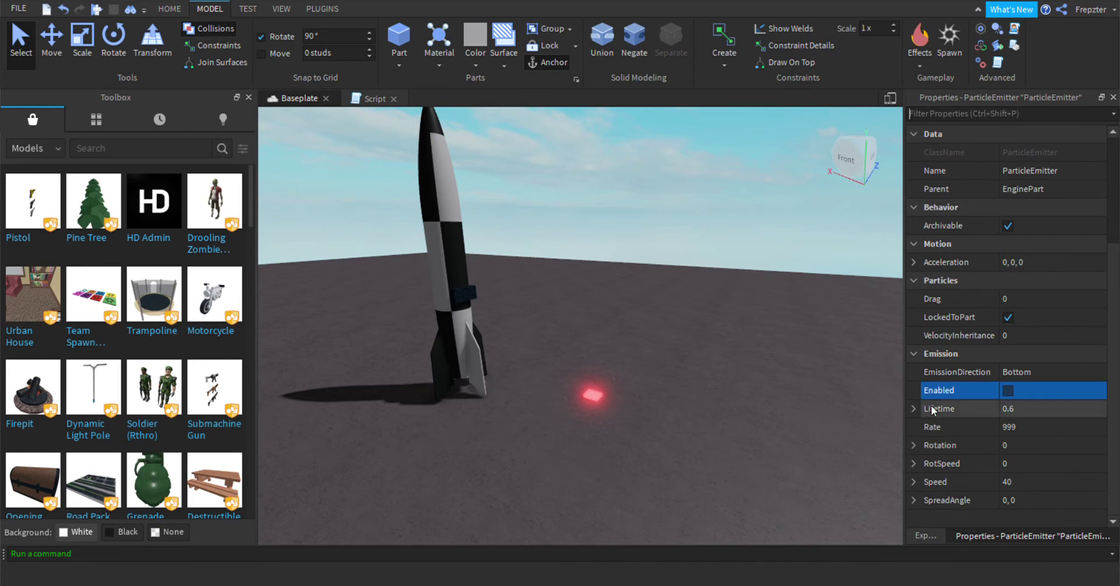
left_click(925, 535)
Add script.Parent.Parent.EnginePart.ParticleEmitter.Enabled = true on a new line below the warn call in the launch script.
left_click(375, 98)
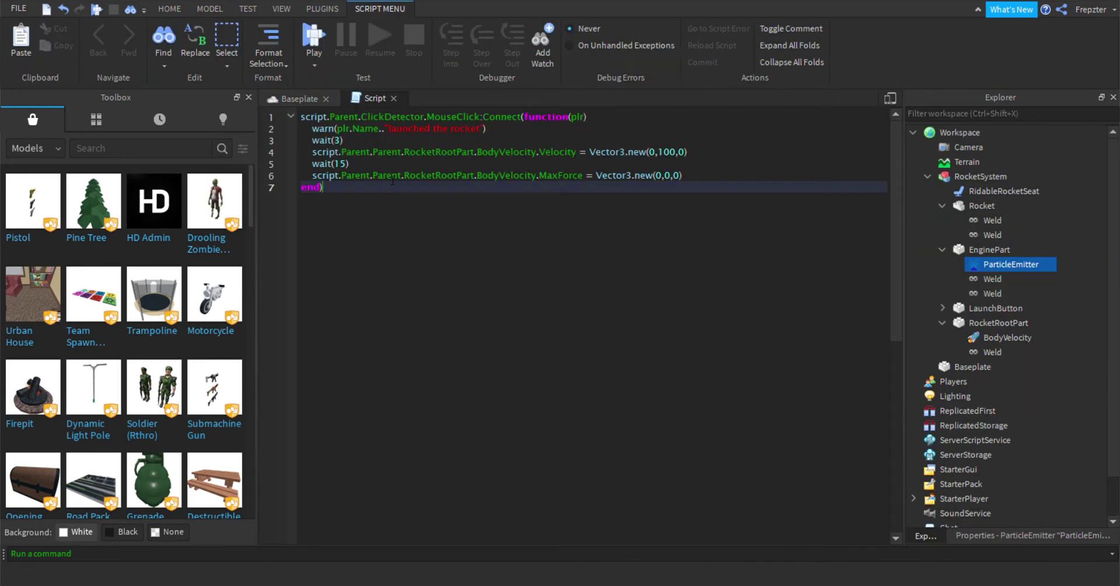
left_click(493, 131)
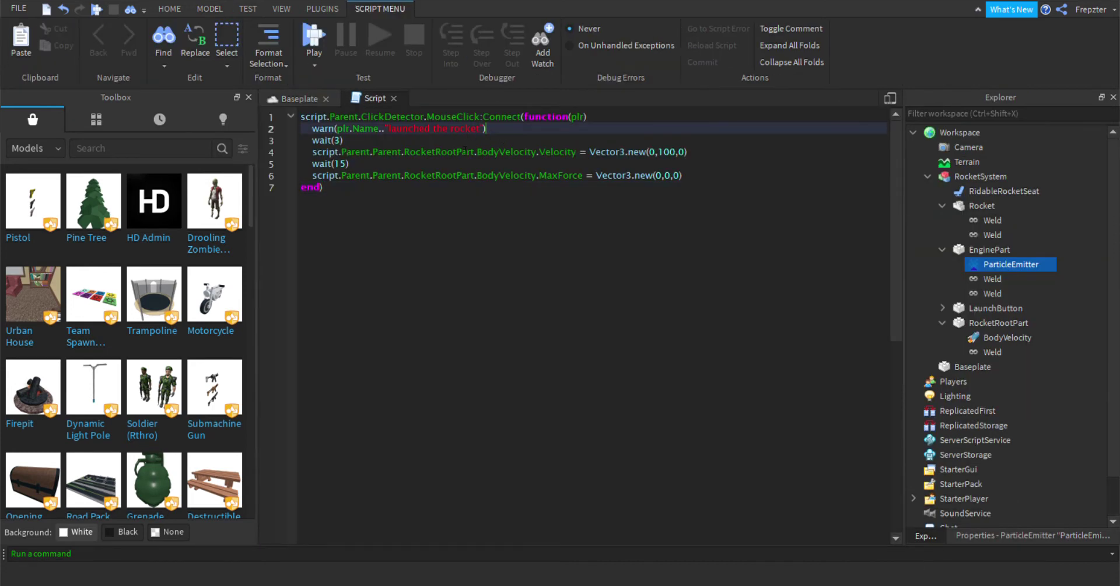
key("Return")
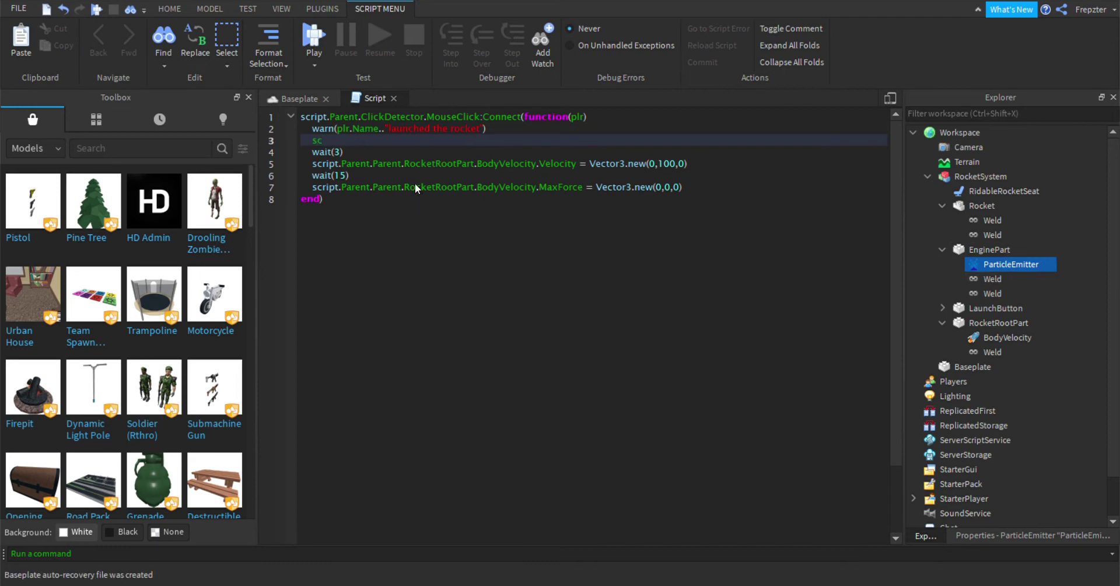
key("BackSpace")
key("BackSpace")
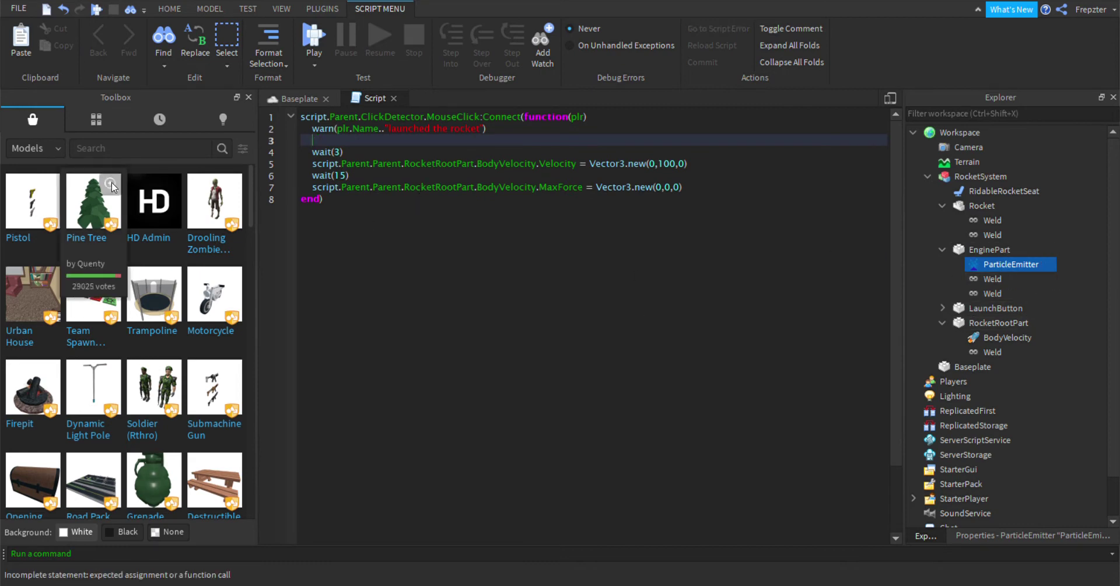
type("script.pa")
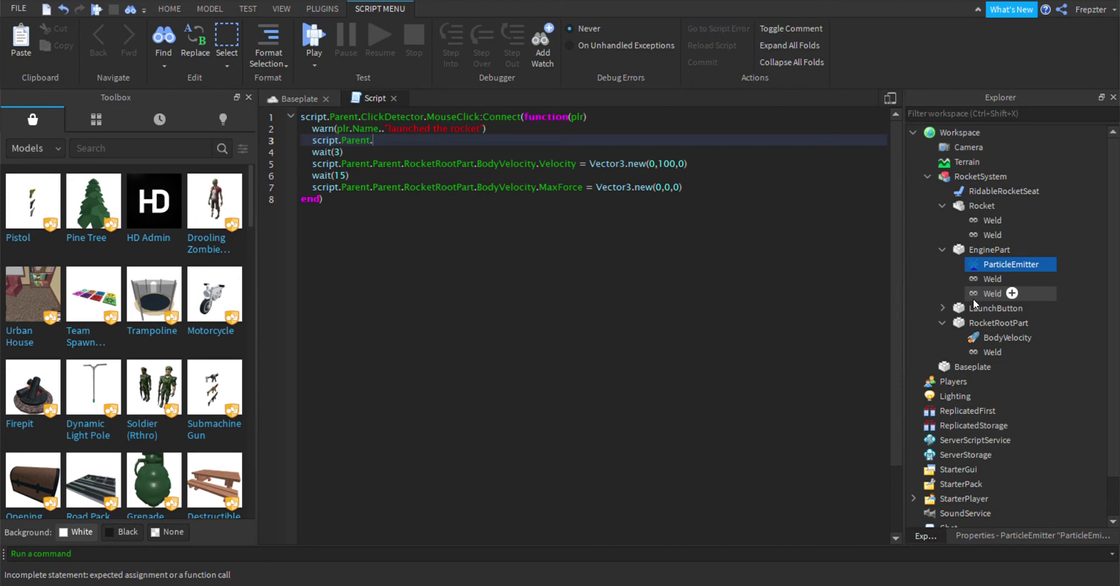
key("BackSpace")
key("Home")
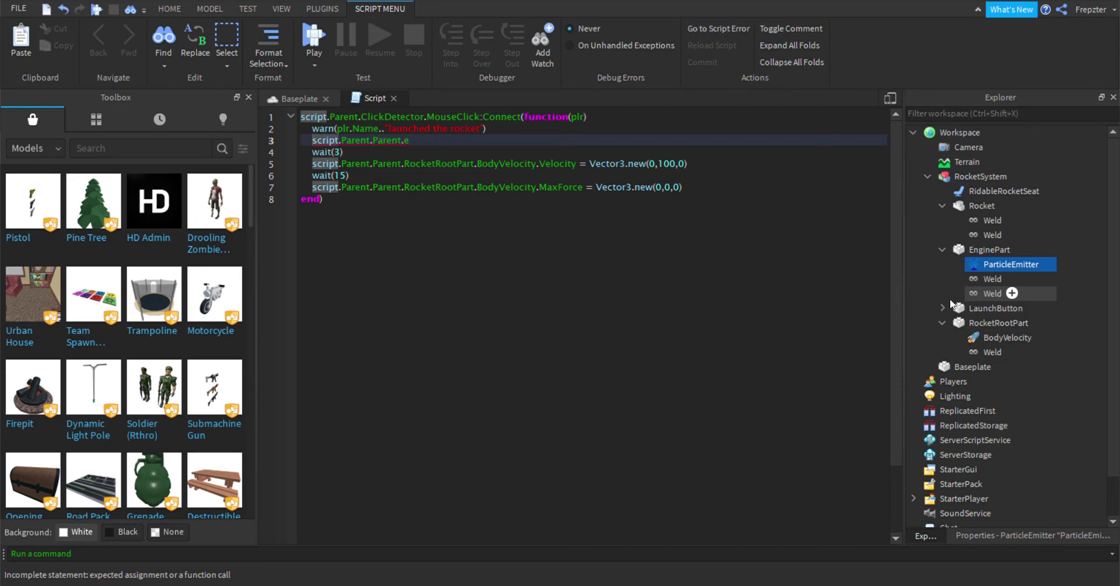
left_click(432, 144)
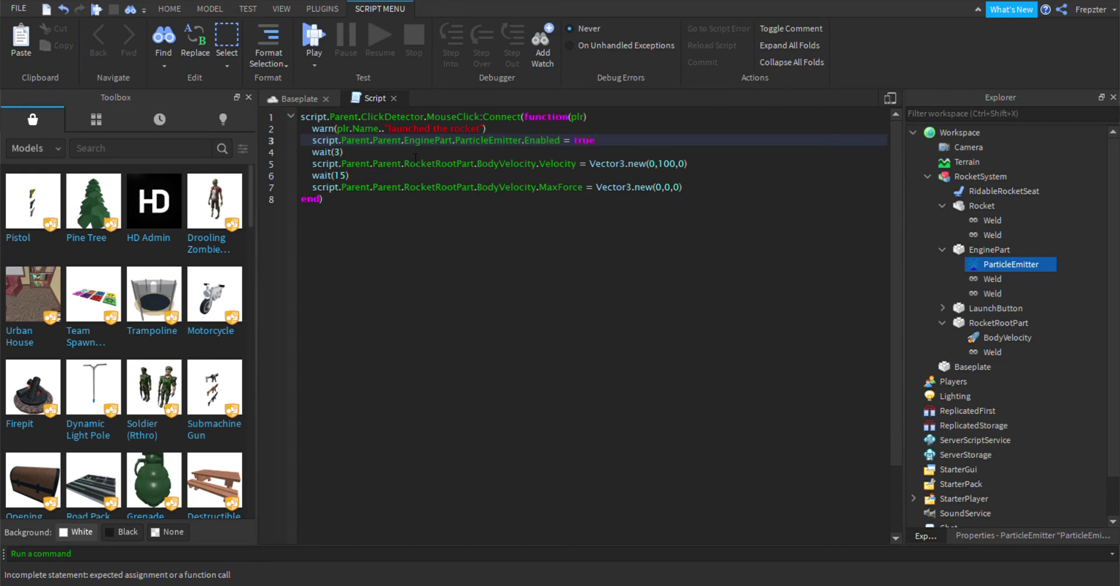
Search the audio library in the toolbox for "rocket".
left_click(297, 98)
left_click(35, 148)
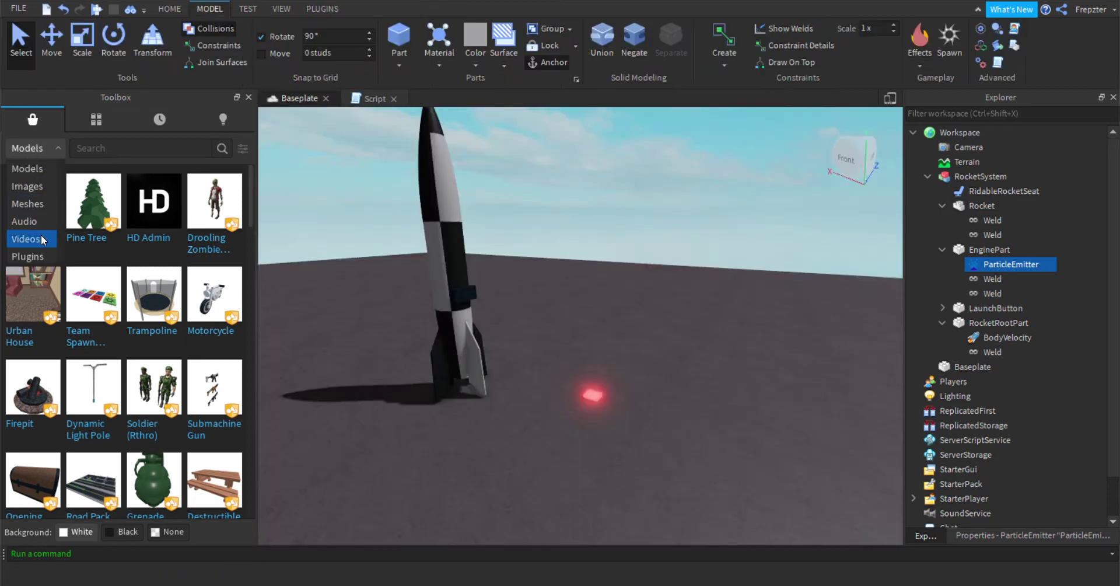
left_click(36, 222)
left_click(120, 151)
type("rocket")
key("Return")
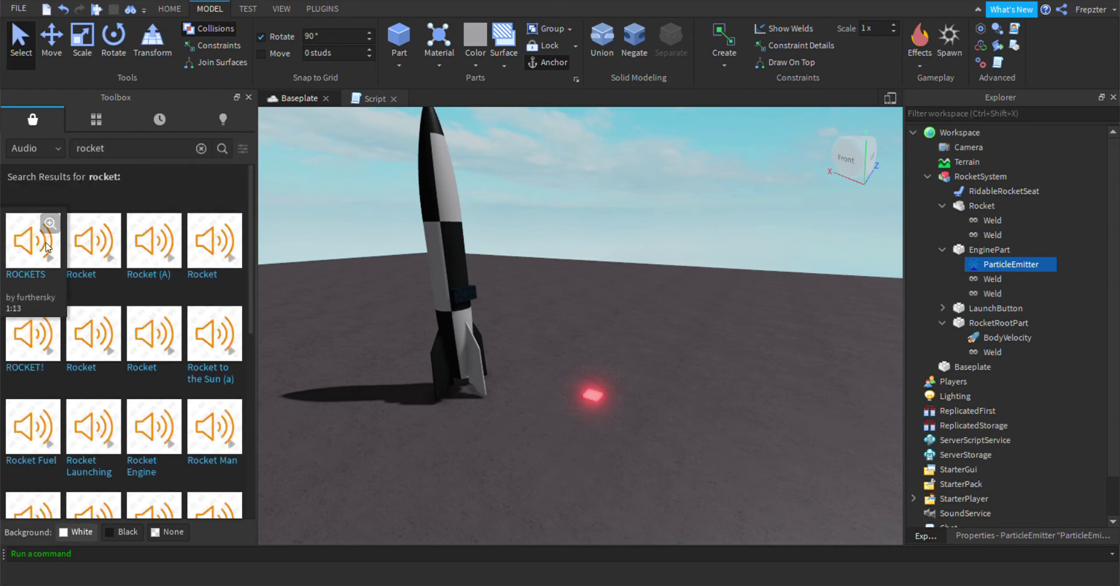
Preview several of the rocket audio results, including Rocket, ROCKET! and Rocket Fuel, to find a suitable engine sound.
left_click(111, 259)
left_click(111, 260)
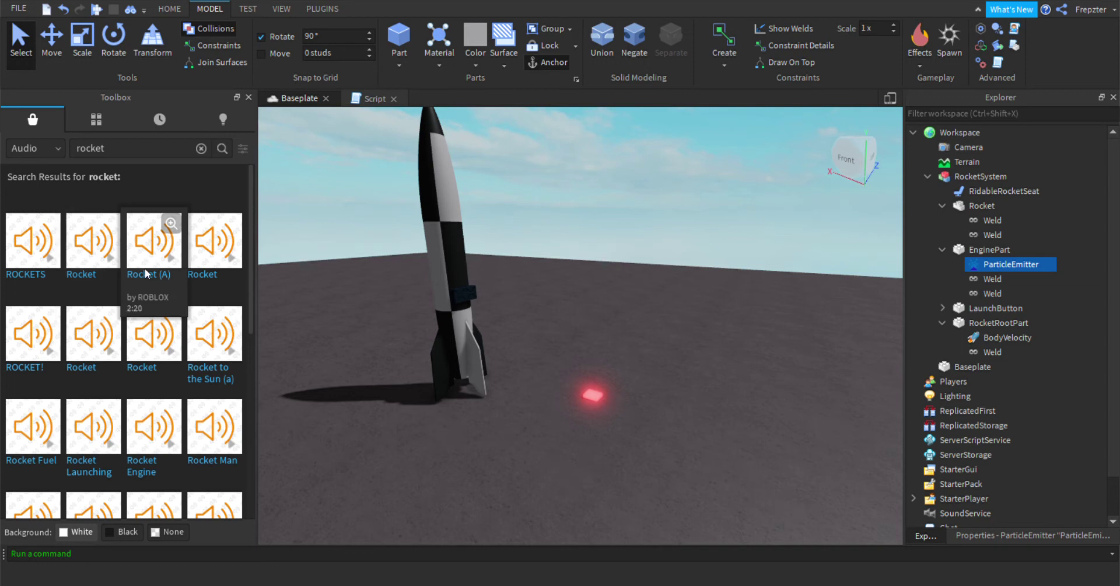
left_click(112, 260)
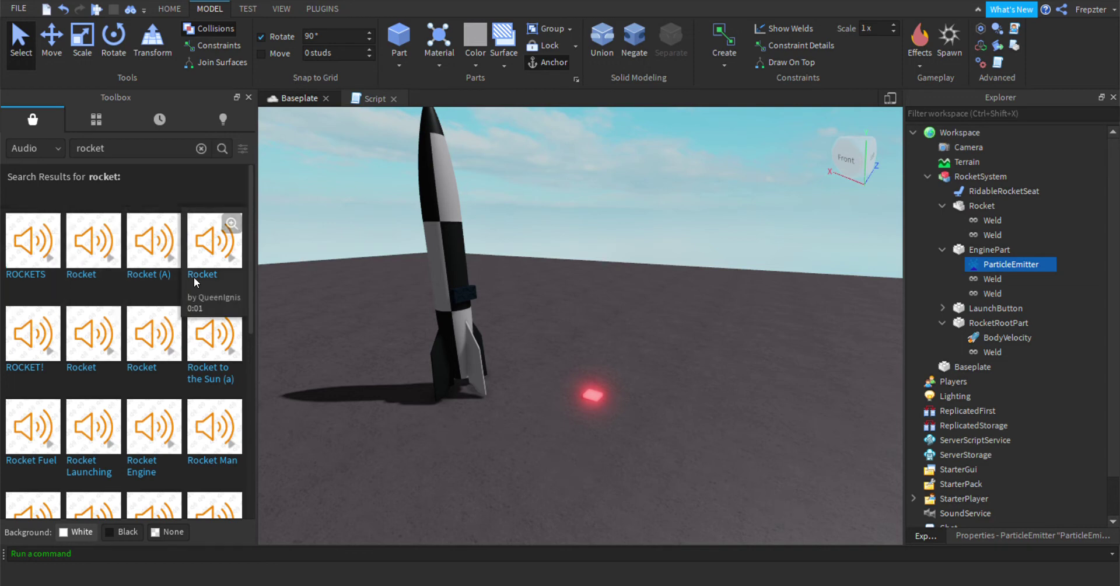
left_click(234, 261)
left_click(47, 352)
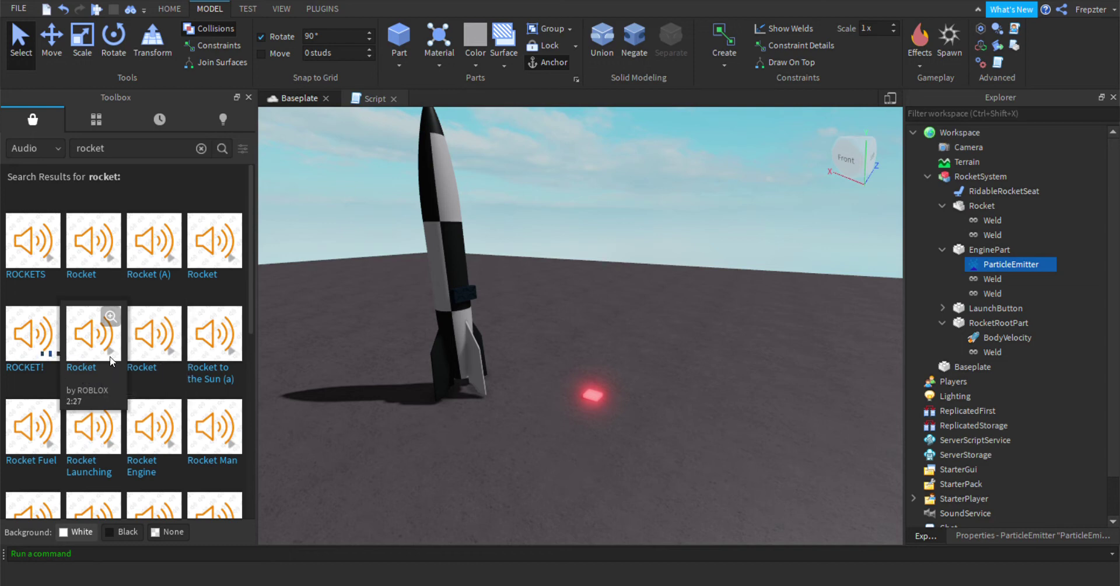
scroll(134, 307, "down", 4)
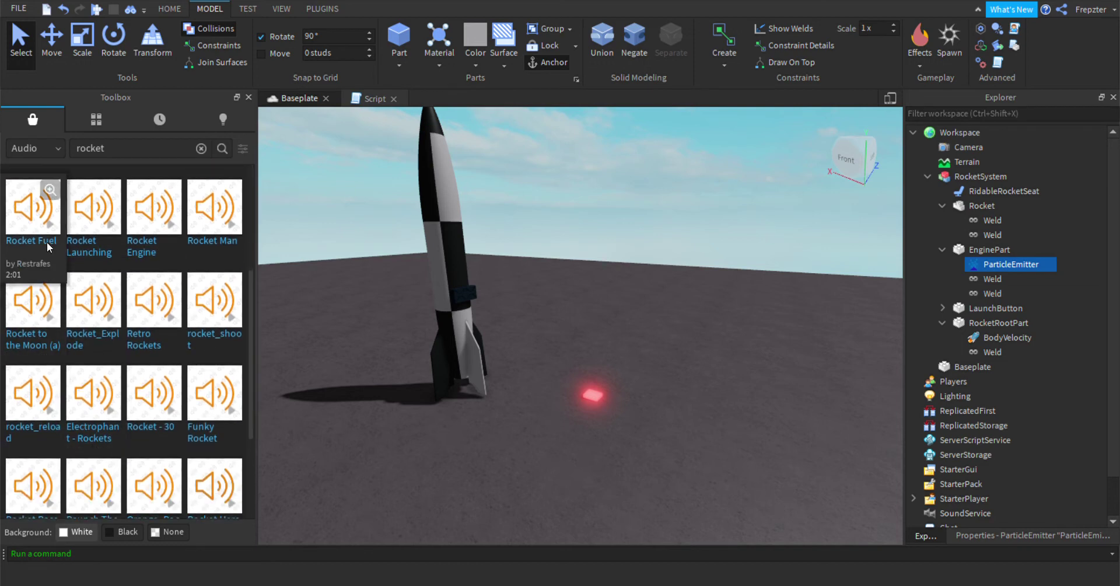
left_click(54, 228)
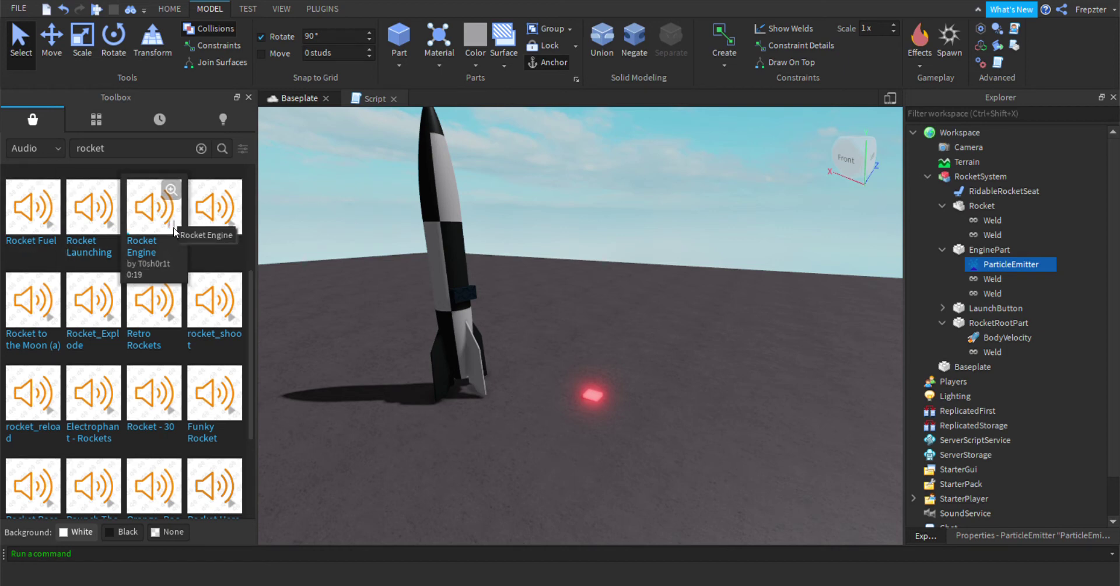
right_click_drag(542, 312, 547, 310)
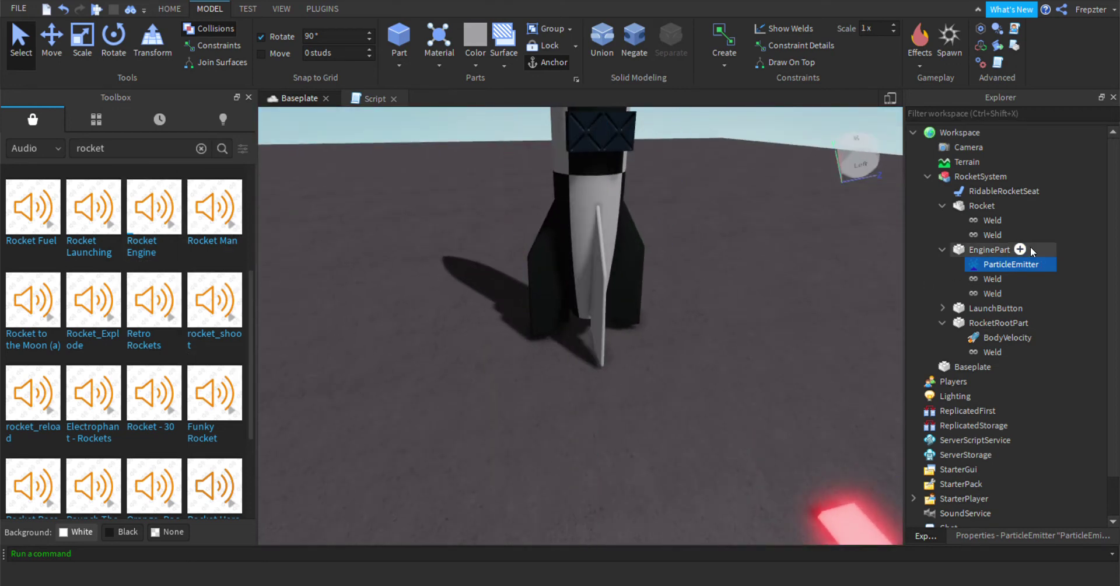
right_click_drag(648, 262, 653, 262)
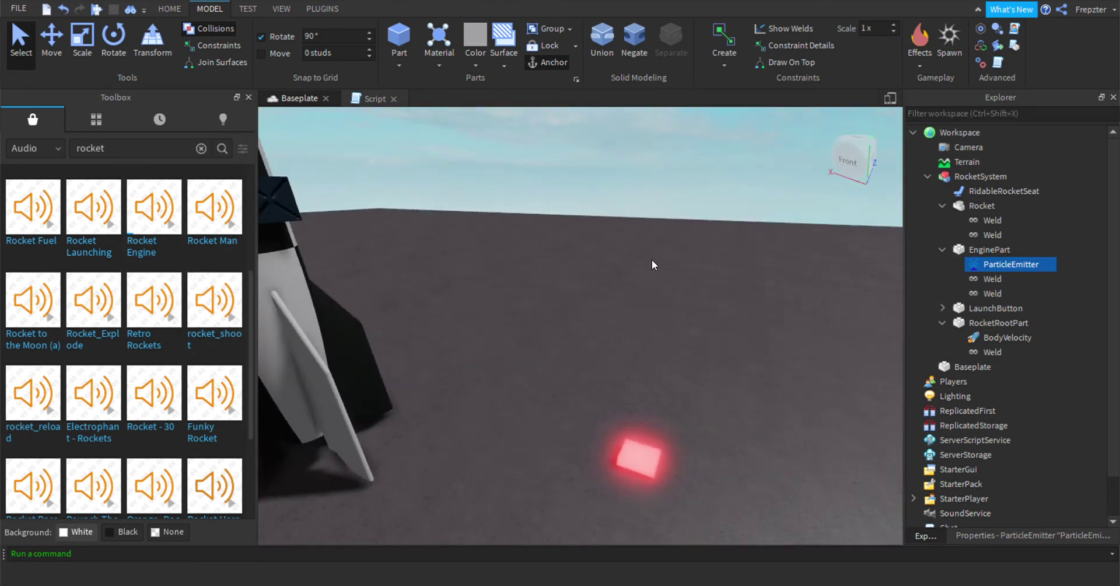
left_click(1022, 250)
left_click(962, 288)
left_click(1024, 536)
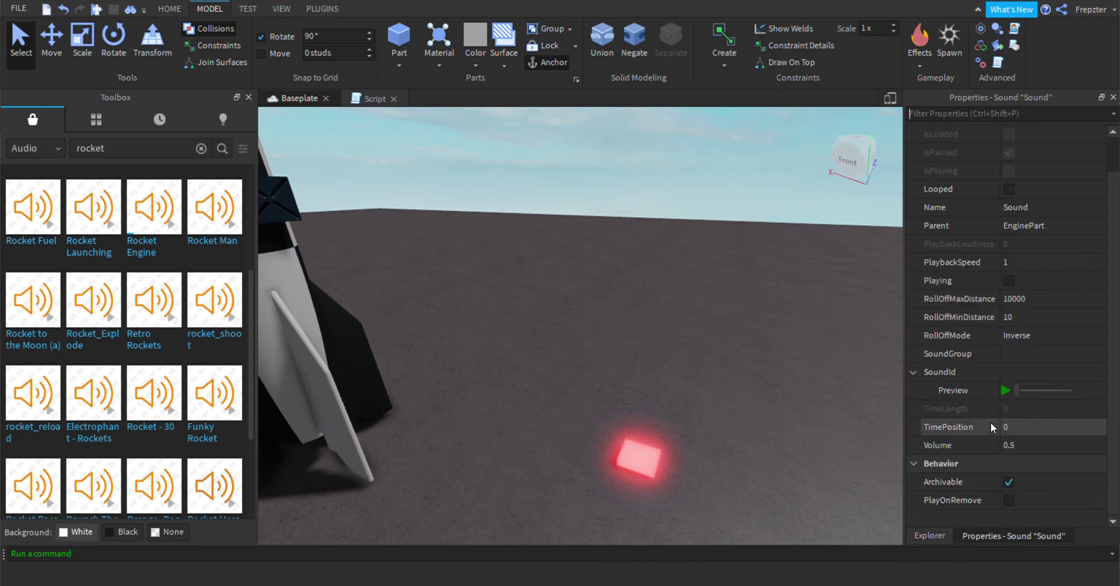
left_click(1033, 372)
key("ctrl+v")
key("Return")
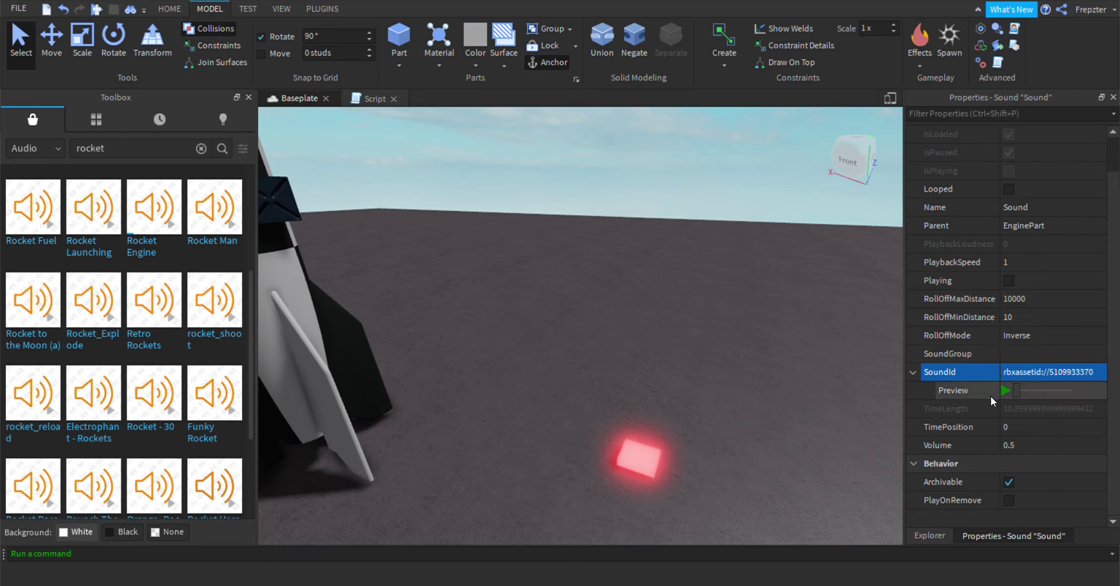
Preview the engine Sound and set its Volume to 2.
left_click(1006, 391)
left_click(1026, 445)
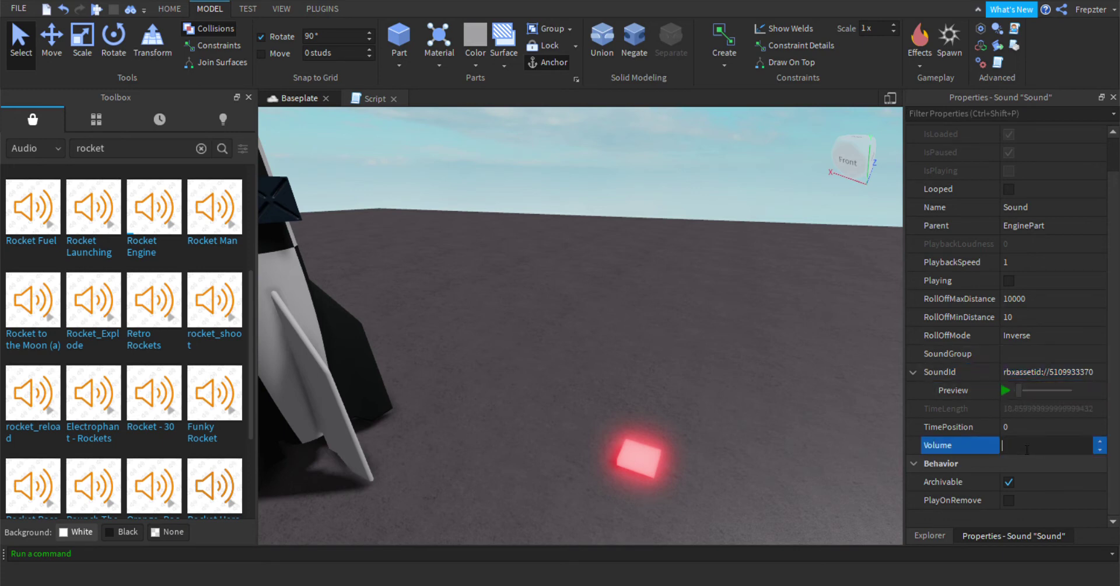
type("2")
key("Return")
scroll(658, 288, "down", 4)
right_click_drag(642, 290, 932, 297)
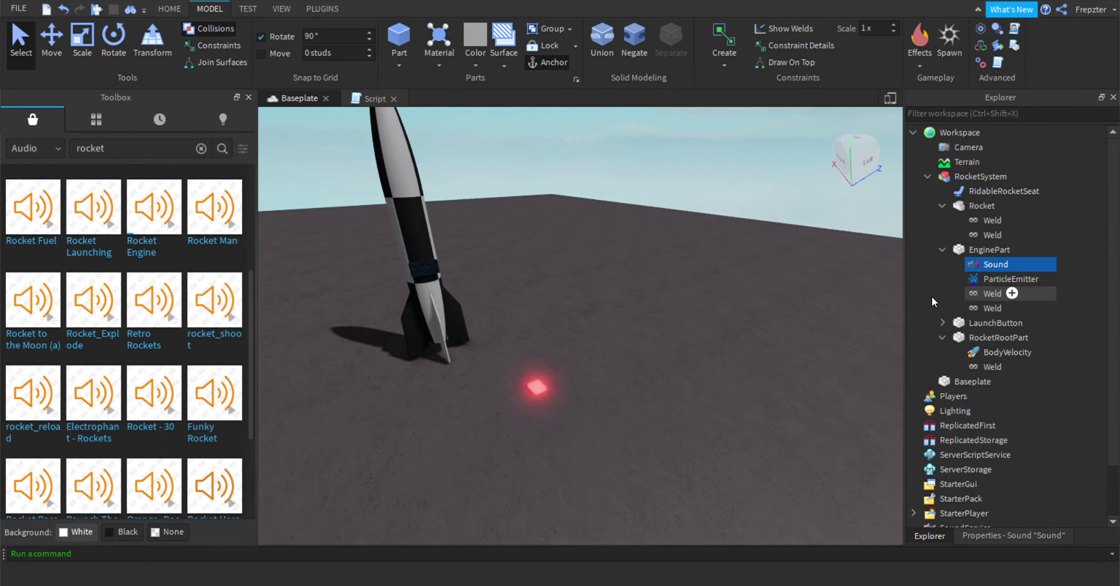
Add a script line referencing script.Parent.Parent.EnginePart below the ParticleEmitter line, and turn on Looped for the engine Sound.
left_click(368, 98)
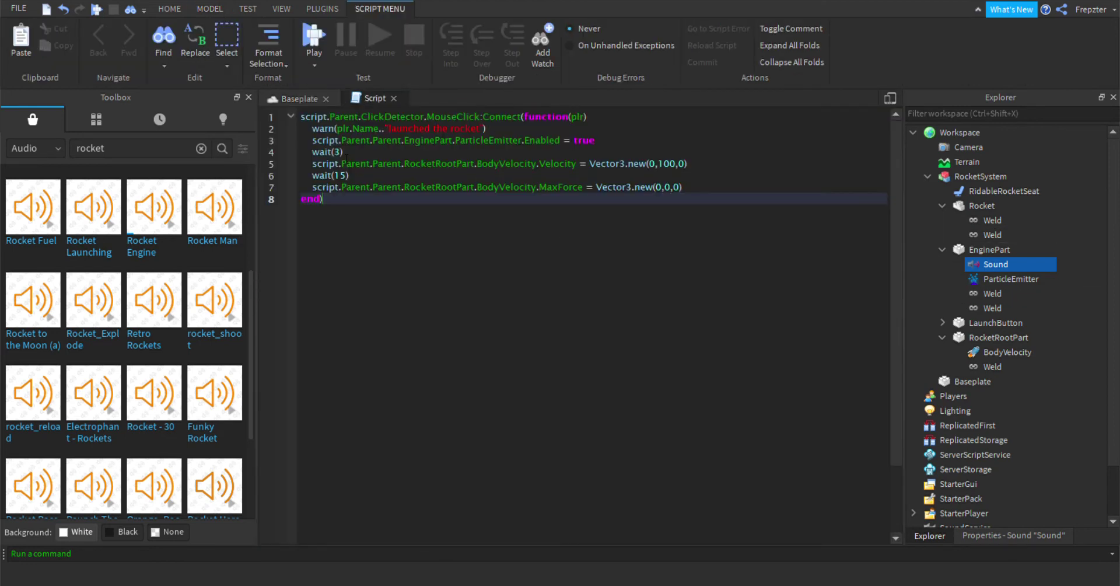
left_click(614, 145)
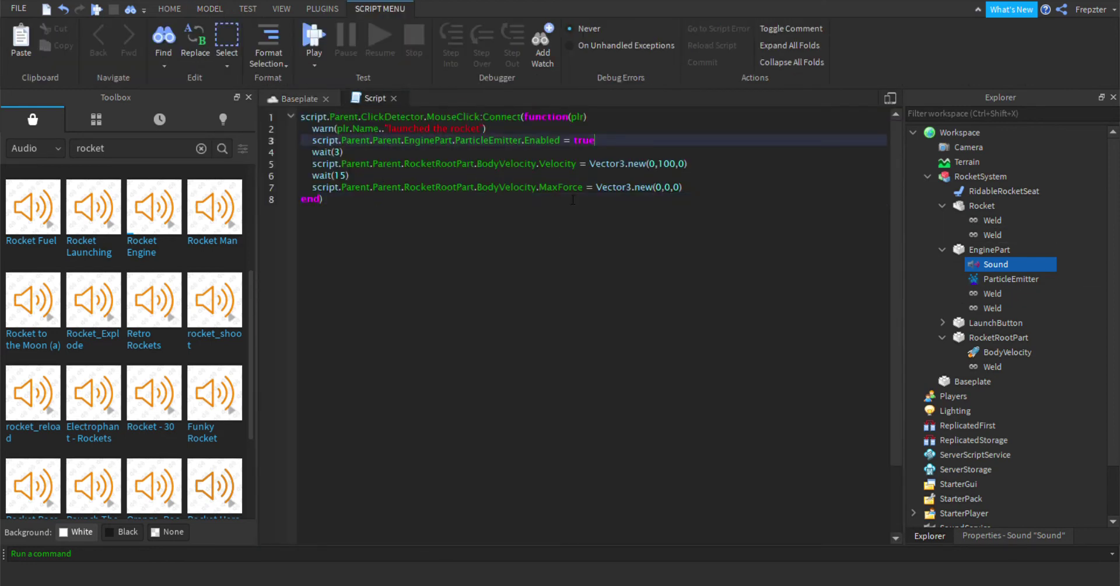
key("Return")
type("script.Parent")
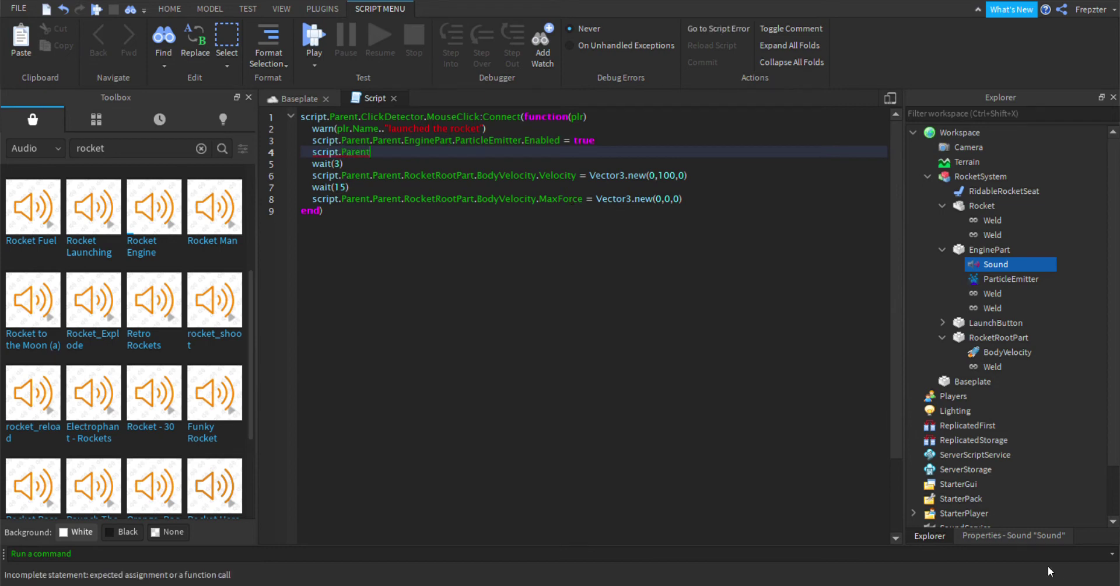
left_click(1013, 535)
left_click(1008, 188)
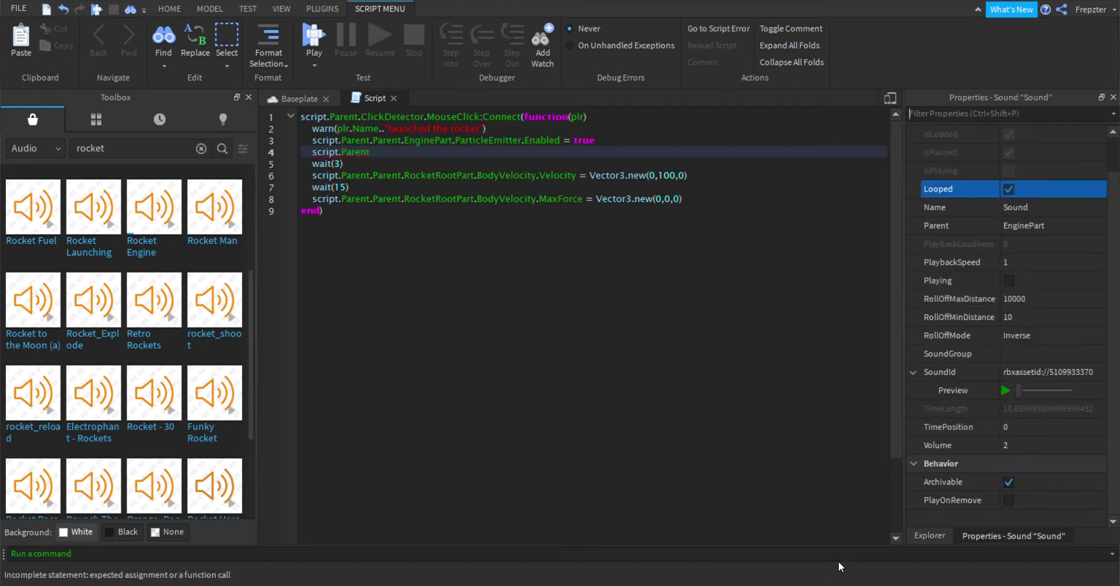
left_click(919, 535)
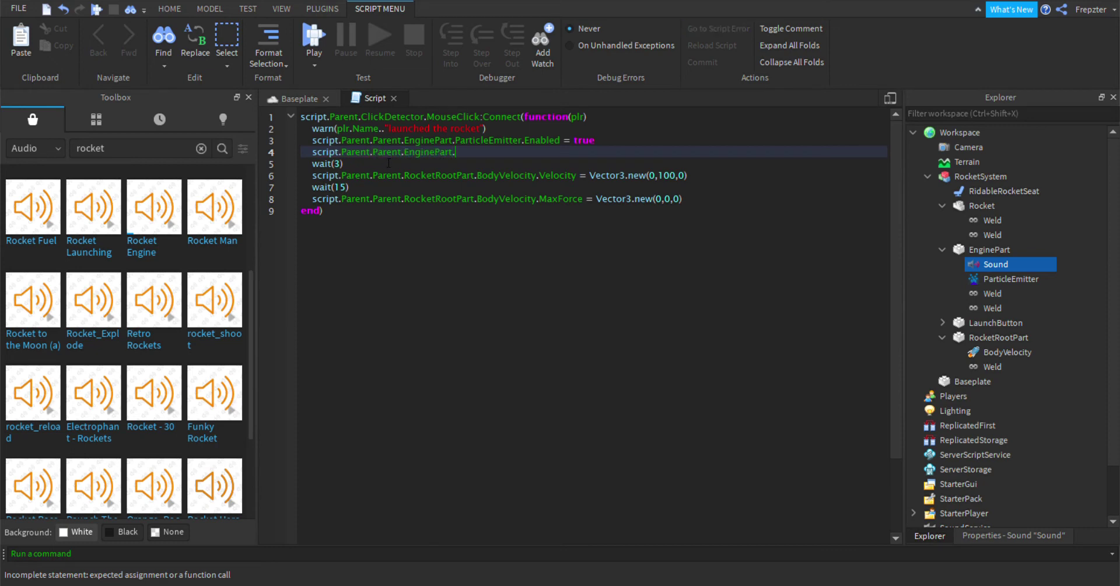
left_click(445, 238)
Start a play test and walk the character toward the rocket and the red launch button.
left_click(293, 98)
left_click(248, 8)
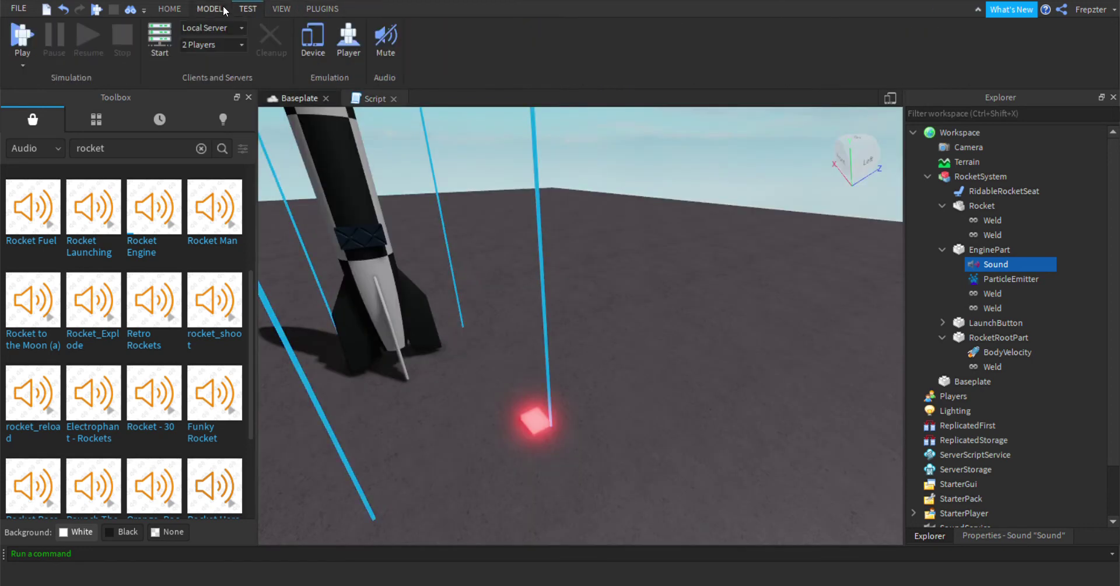
left_click(18, 42)
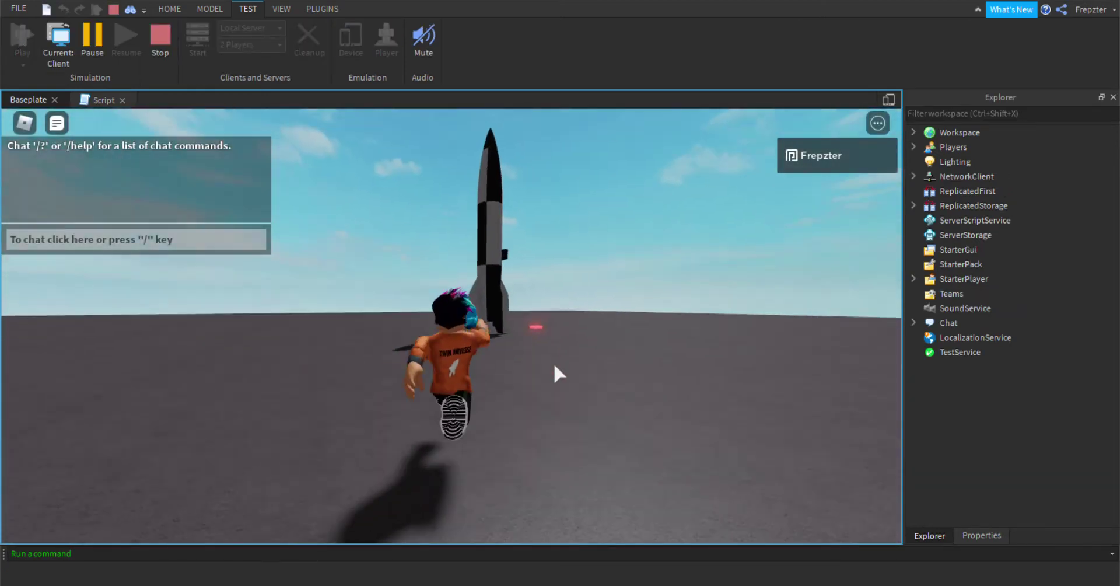
key("w")
right_click_drag(614, 349, 614, 351)
key("a")
Trigger the launch button, then jump onto the rocket's seat and view the whole rocket.
right_click_drag(389, 315, 389, 315)
key("s")
key("d")
right_click_drag(511, 358, 511, 359)
key("w")
right_click_drag(357, 374, 358, 365)
key("w")
key("space")
scroll(604, 345, "down", 5)
right_click_drag(604, 346, 599, 339)
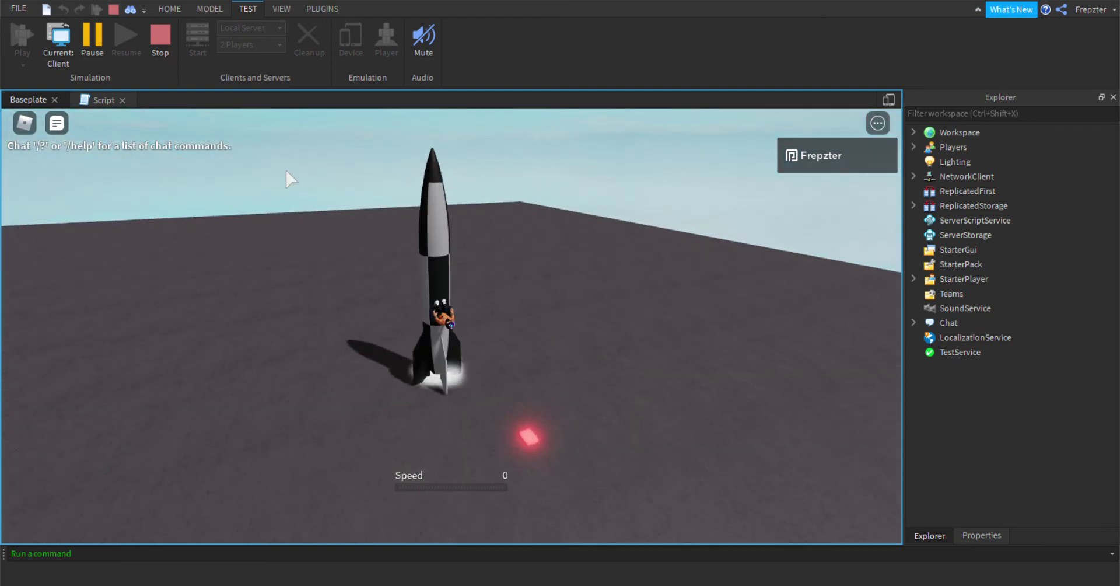
Show and hide the script output, observe the rocket with its rider, and end the play test.
left_click(274, 9)
left_click(223, 50)
left_click(223, 50)
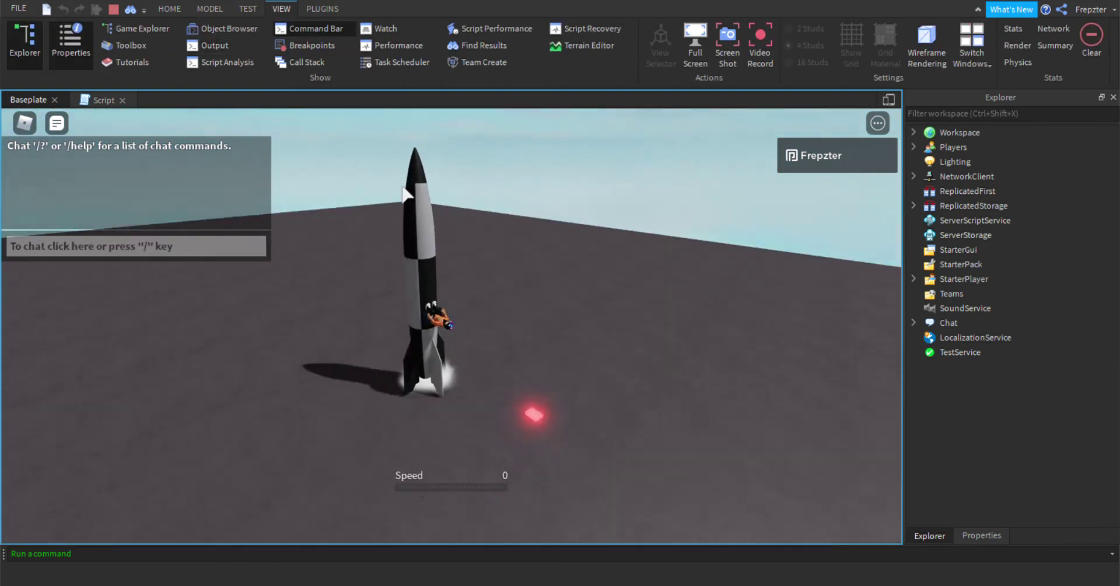
right_click_drag(585, 315, 589, 315)
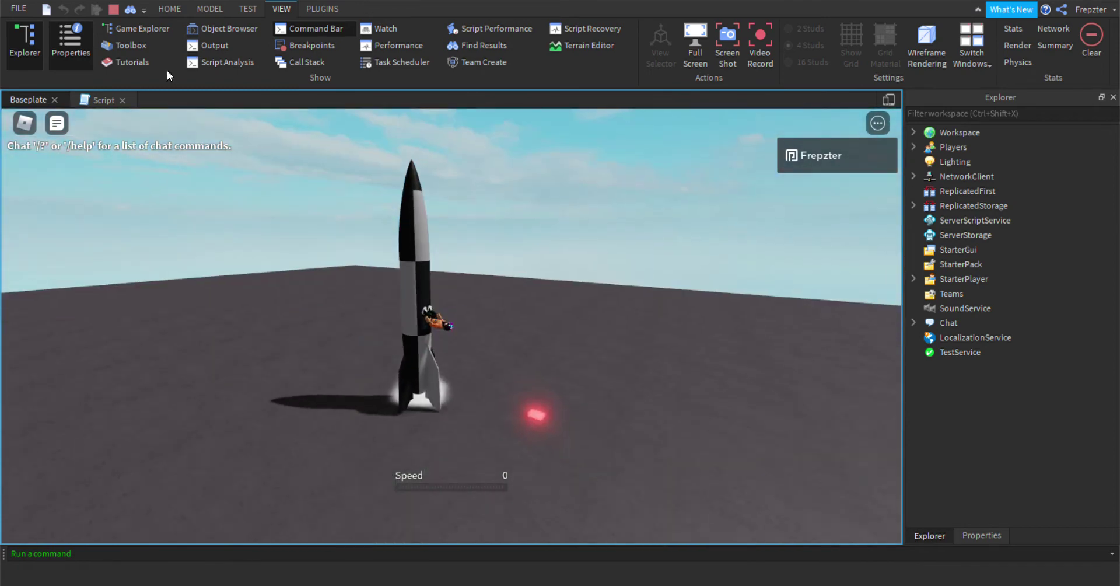
left_click(114, 12)
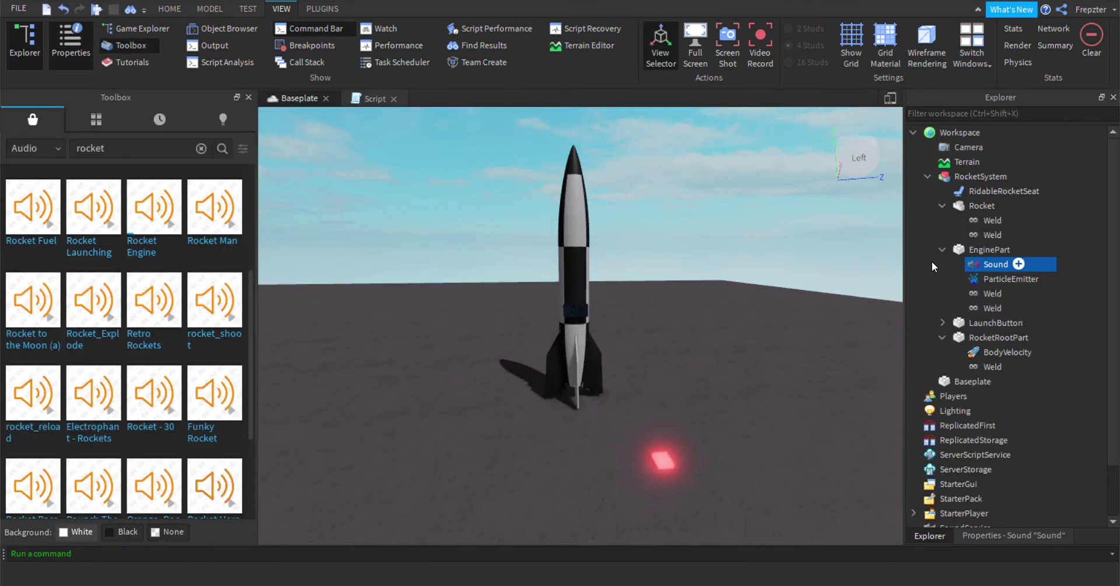
Delete all the welds under Rocket, EnginePart, LaunchButton and RocketRootPart.
left_click(966, 205)
left_click(203, 13)
left_click(753, 262)
right_click_drag(753, 262, 840, 350)
scroll(840, 327, "up", 2)
left_click(942, 322)
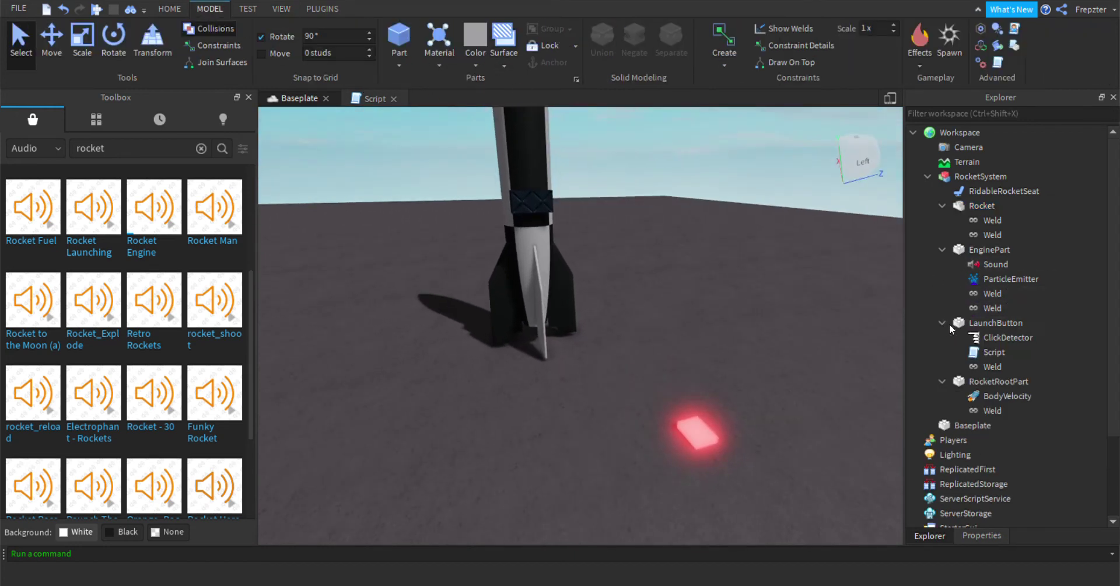
left_click(992, 411)
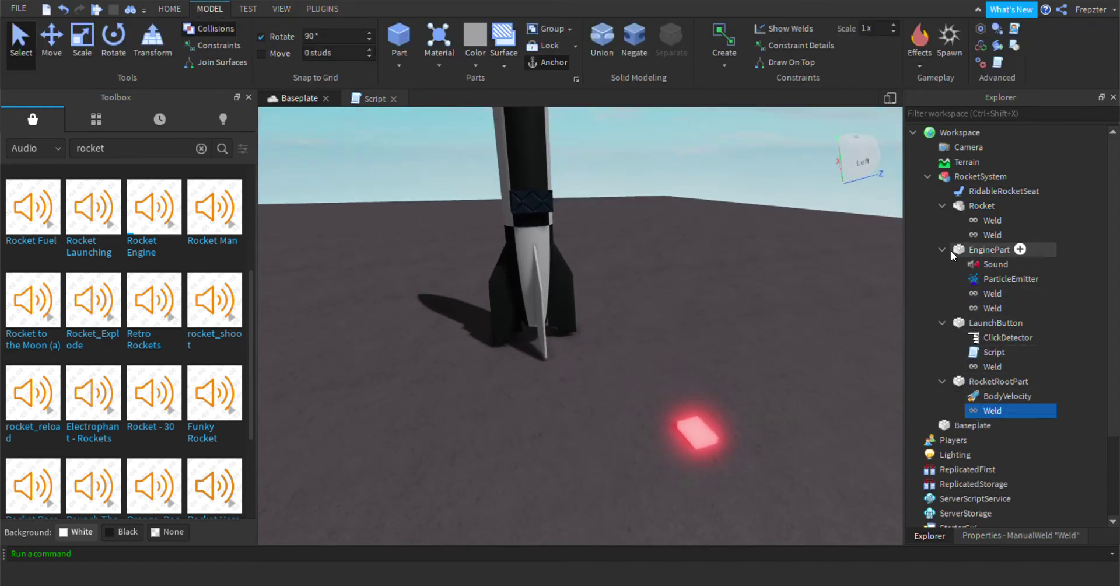
left_click(988, 366)
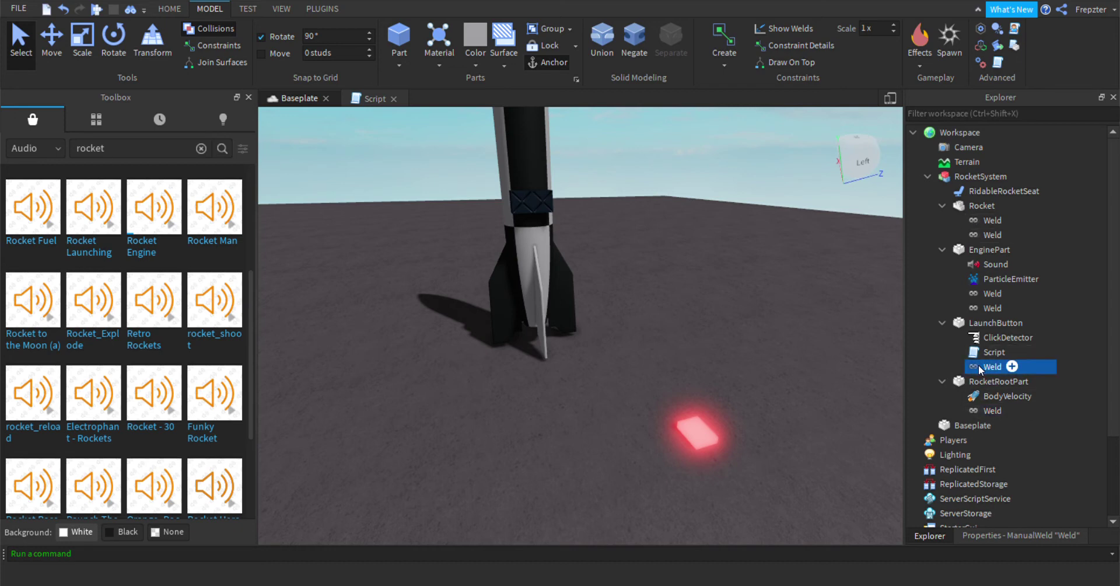
left_click(986, 410, "ctrl")
left_click(987, 235, "ctrl")
left_click(986, 222, "ctrl")
key("Delete")
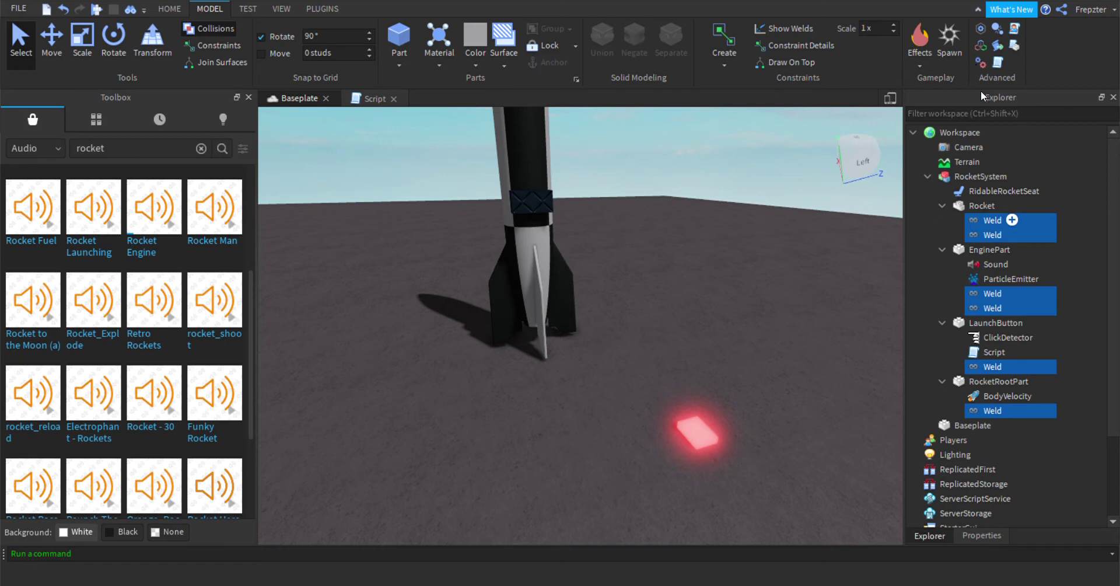
Weld RidableRocketSeat, Rocket, EnginePart and RocketRootPart together, leaving LaunchButton out.
left_click(942, 220)
left_click(942, 234)
left_click(941, 249)
left_click_drag(1075, 195, 1006, 220)
left_click(998, 249, "ctrl")
left_click(308, 13)
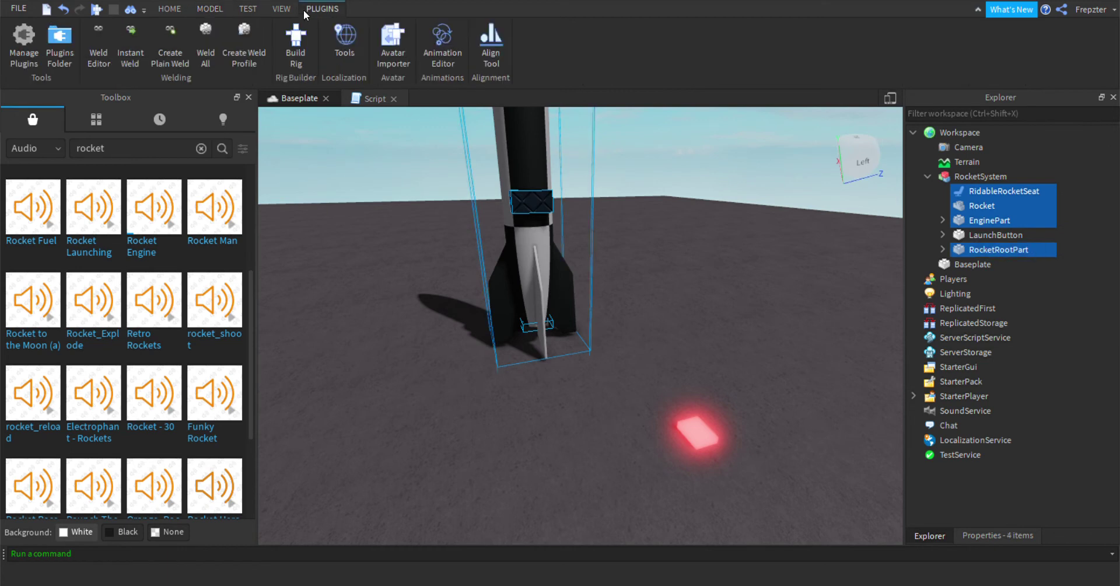
left_click(184, 54)
left_click(420, 366)
Start a play test, walk the character to the rocket and jump onto its seat.
left_click(248, 9)
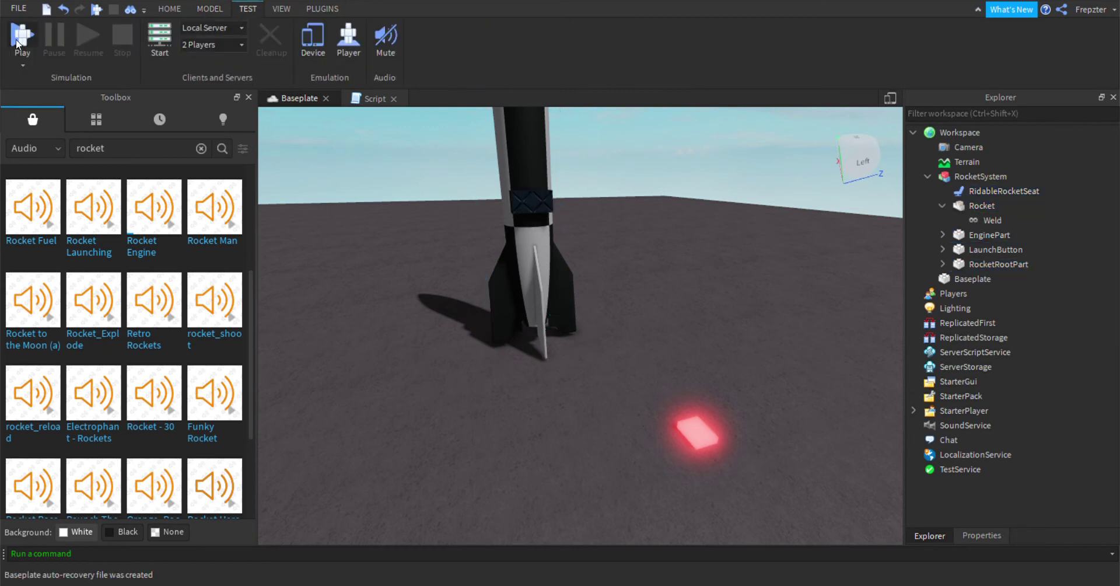
left_click(19, 38)
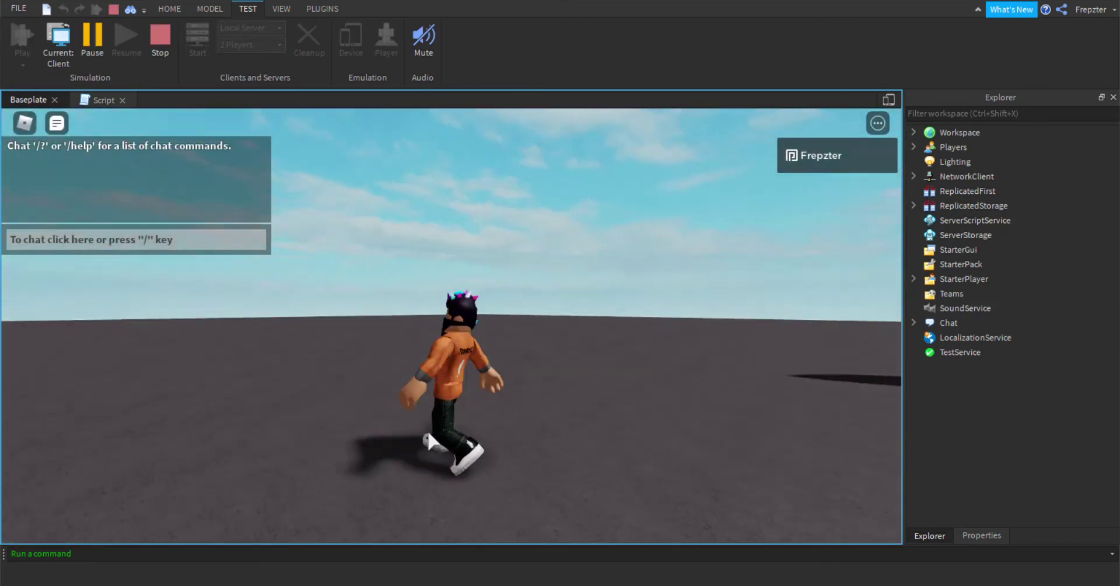
key("w")
key("d")
key("space")
right_click_drag(525, 359, 525, 358)
key("space")
key("space")
key("space")
key("s")
key("w")
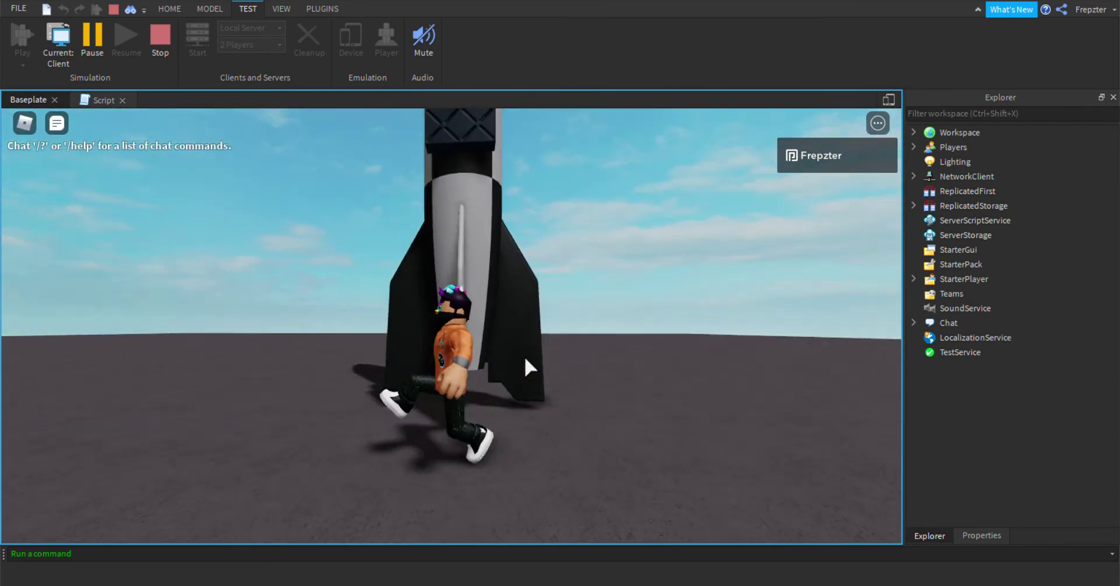
Trigger the red launch button while seated and view the whole rocket from around it.
right_click_drag(525, 358, 482, 357)
left_click(571, 413)
scroll(482, 357, "down", 4)
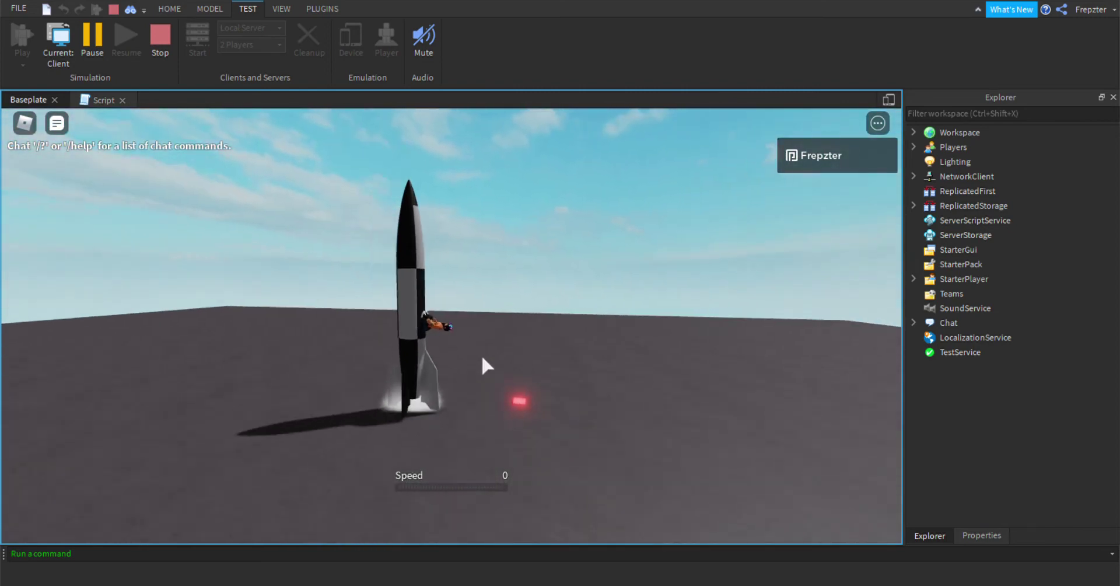
right_click_drag(482, 358, 481, 352)
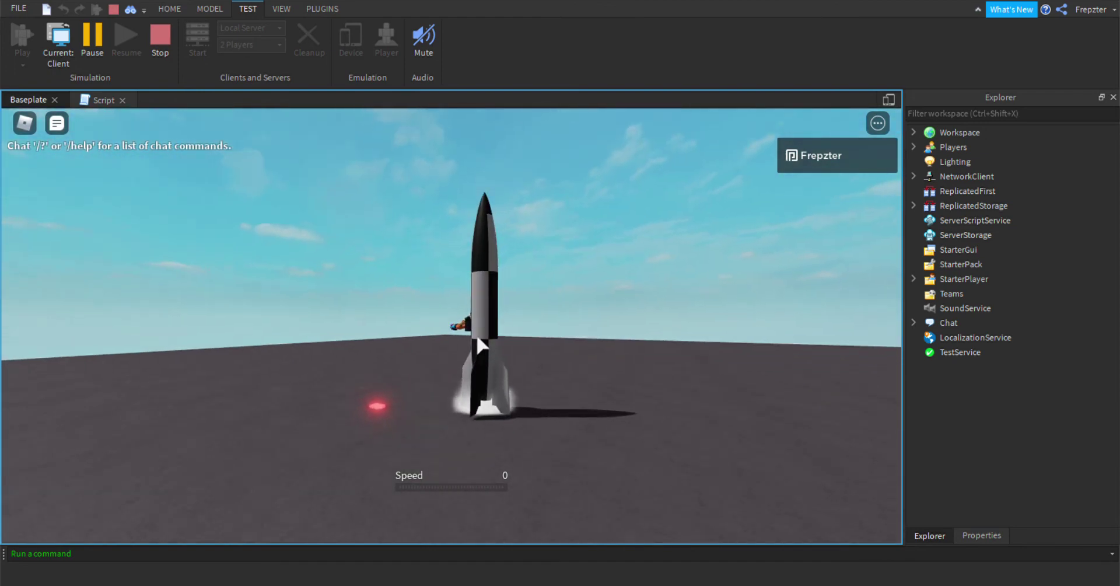
Show the script output, observe the rocket with its rider, and end the play test.
left_click(281, 9)
left_click(223, 47)
left_click(223, 46)
right_click_drag(485, 270, 503, 280)
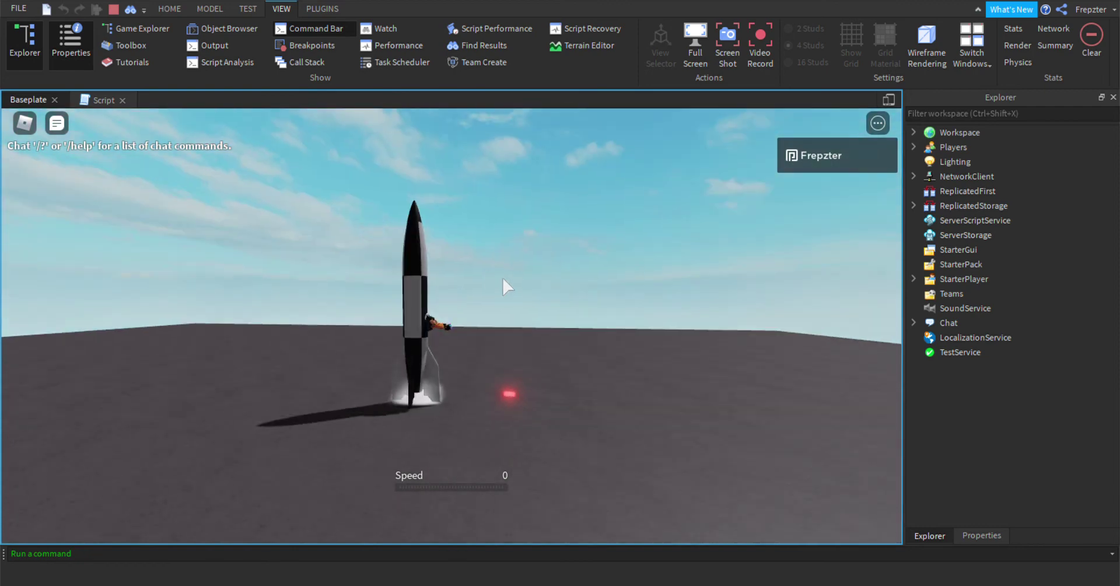
left_click(202, 47)
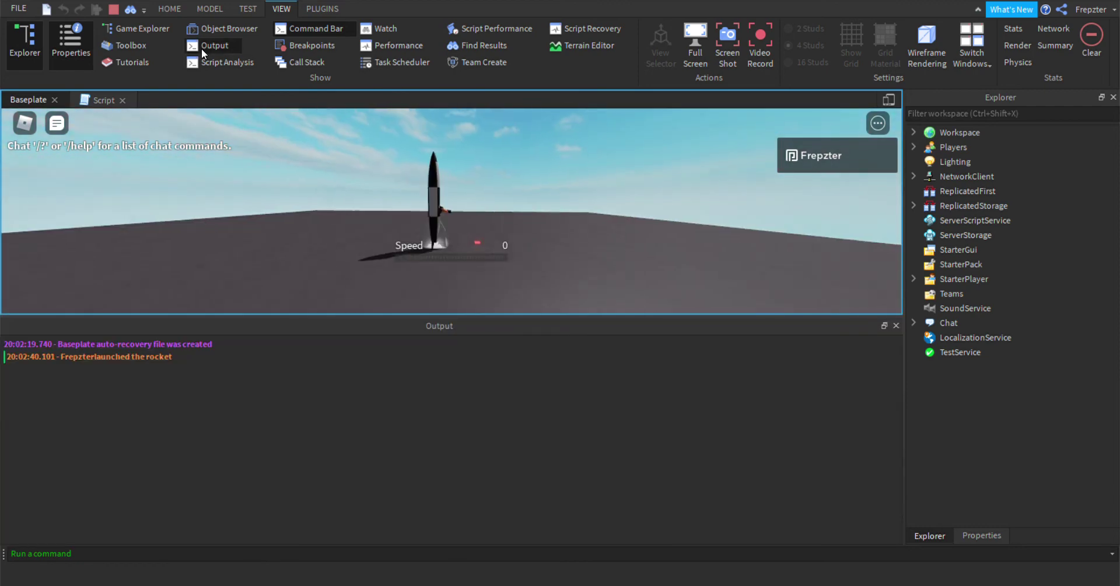
right_click_drag(496, 208, 443, 209)
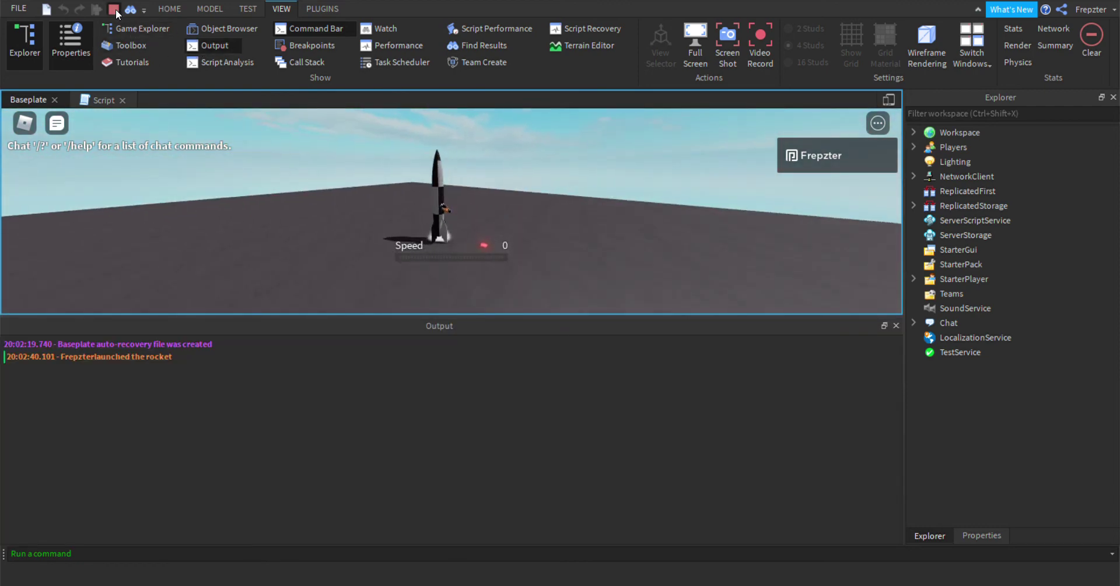
left_click(114, 9)
Examine the contents of Rocket, LaunchButton and RocketRootPart, and check the properties of BodyVelocity.
left_click(942, 250)
left_click(943, 251)
left_click(941, 264)
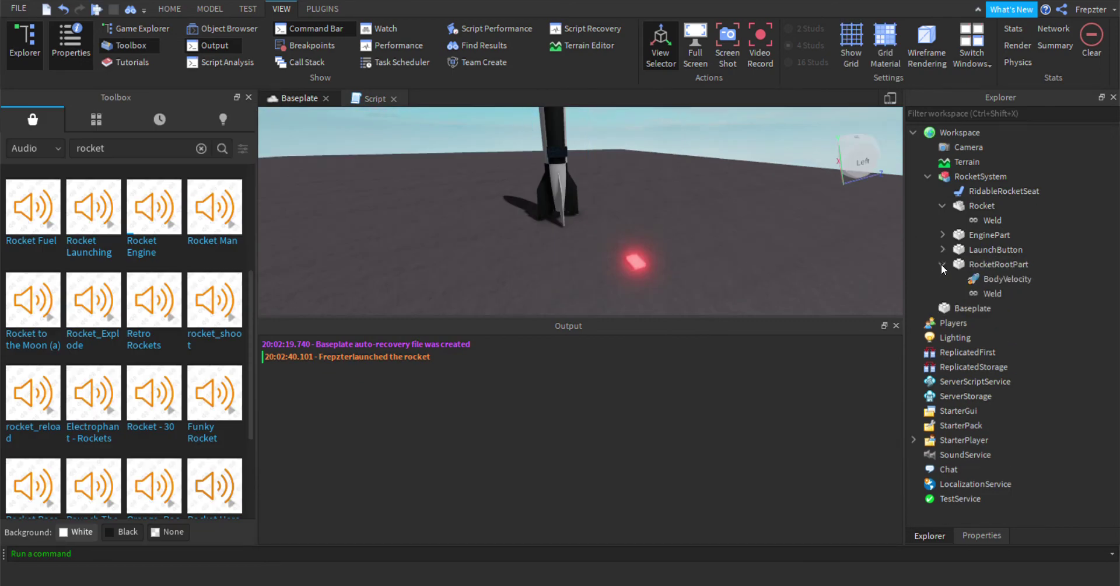
left_click(941, 263)
left_click(970, 206)
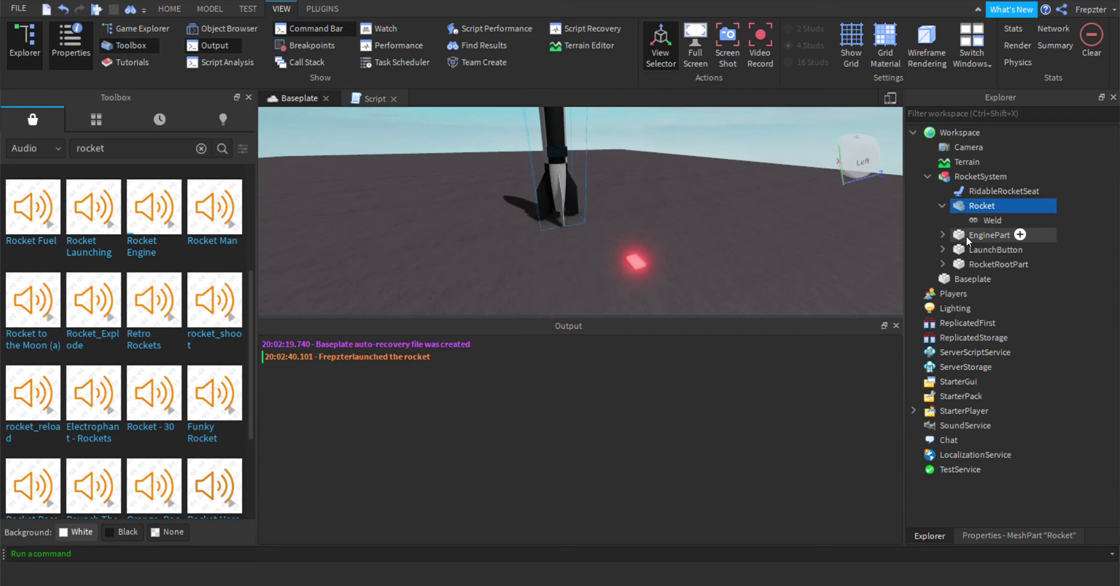
left_click(941, 264)
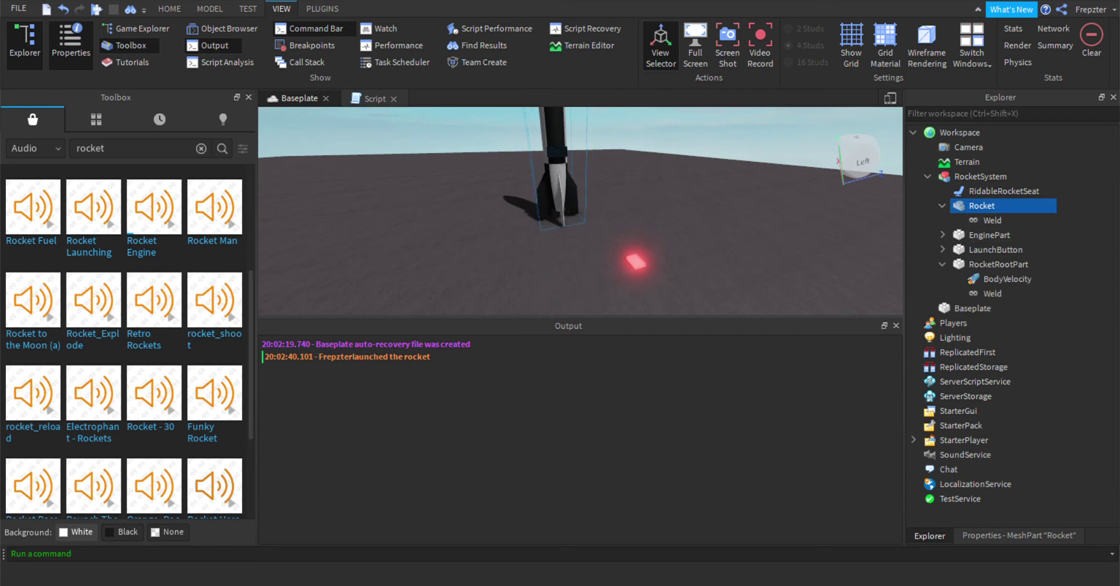
left_click(201, 8)
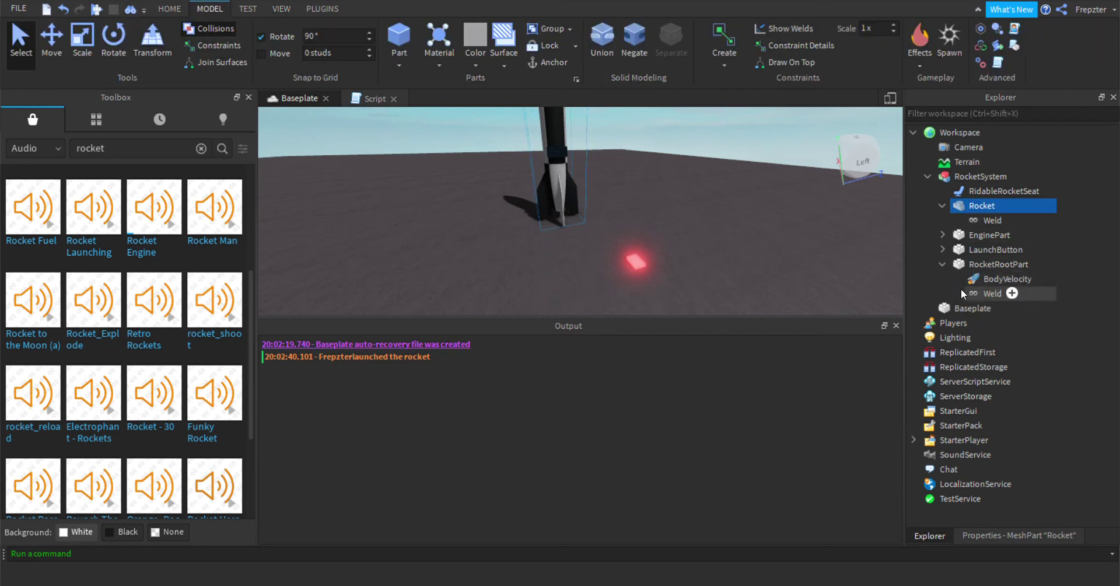
left_click(942, 249)
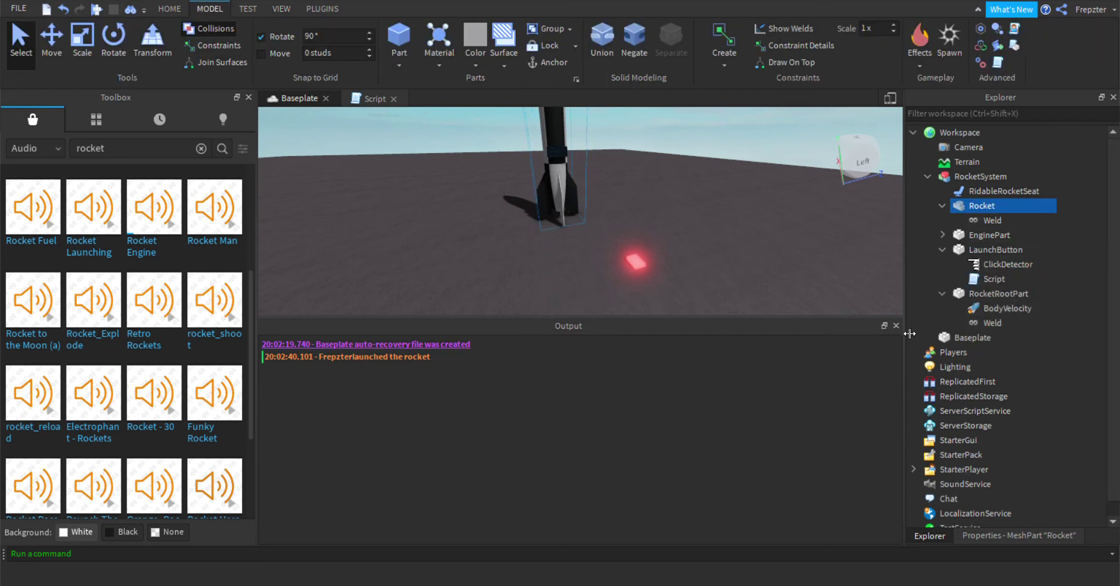
left_click(992, 307)
left_click(1019, 534)
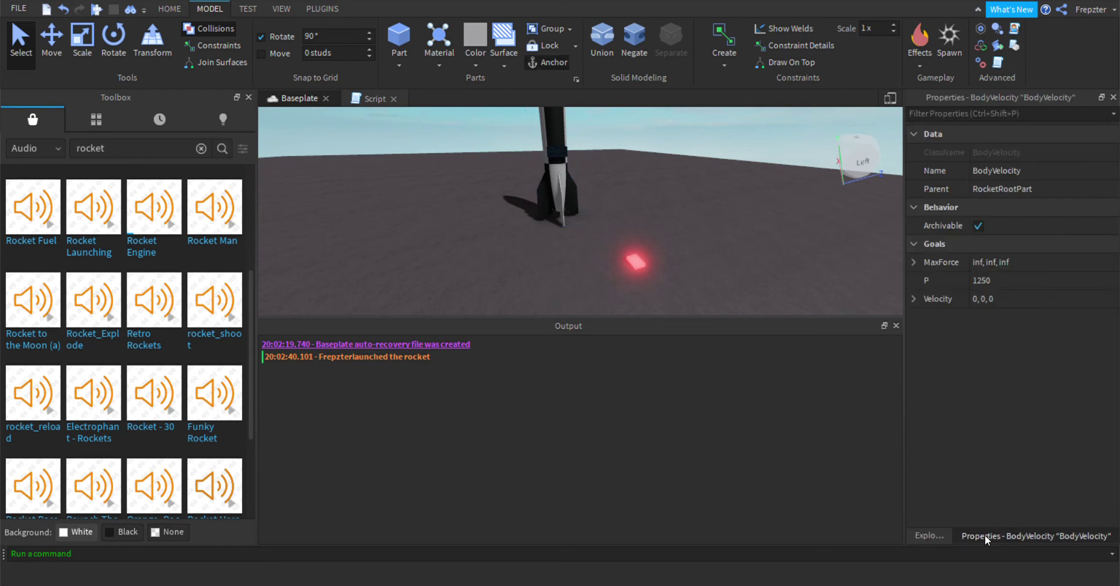
left_click(932, 535)
Delete the wait(3) call before the velocity line in the LaunchButton script and return to the 3D scene.
left_click(365, 96)
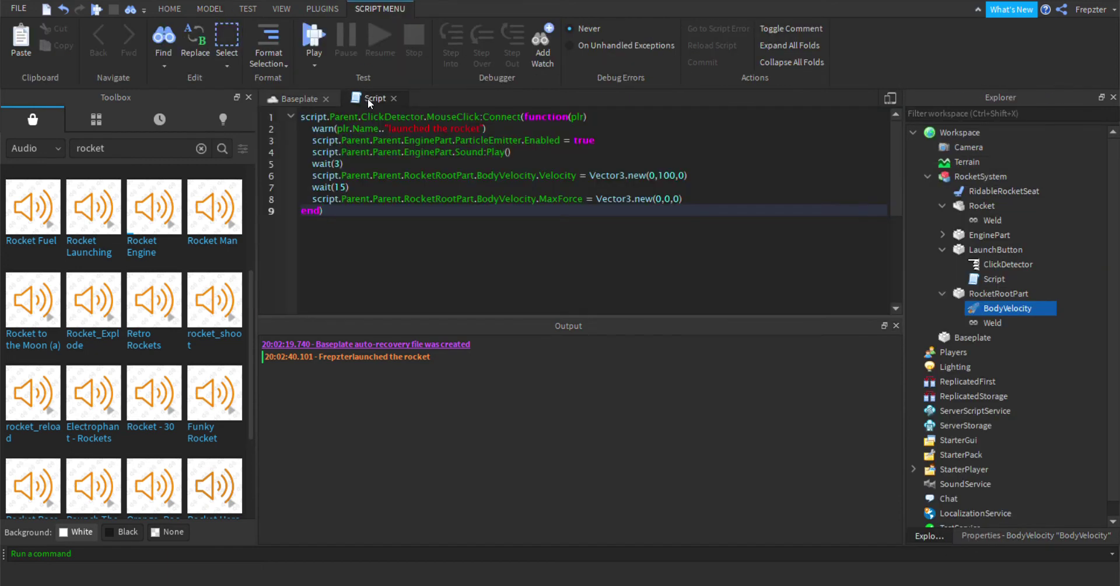
left_click_drag(350, 166, 315, 165)
left_click(353, 178)
left_click(295, 98)
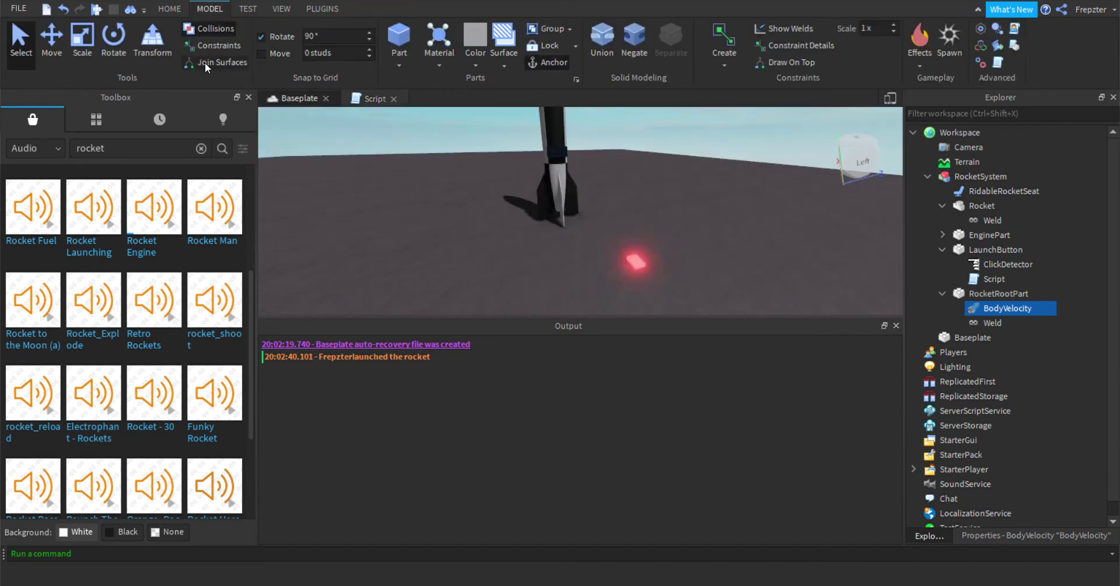
Play-test the rocket by walking to it, triggering the launch button and observing it from the seat, then end the test.
left_click(248, 8)
left_click(27, 36)
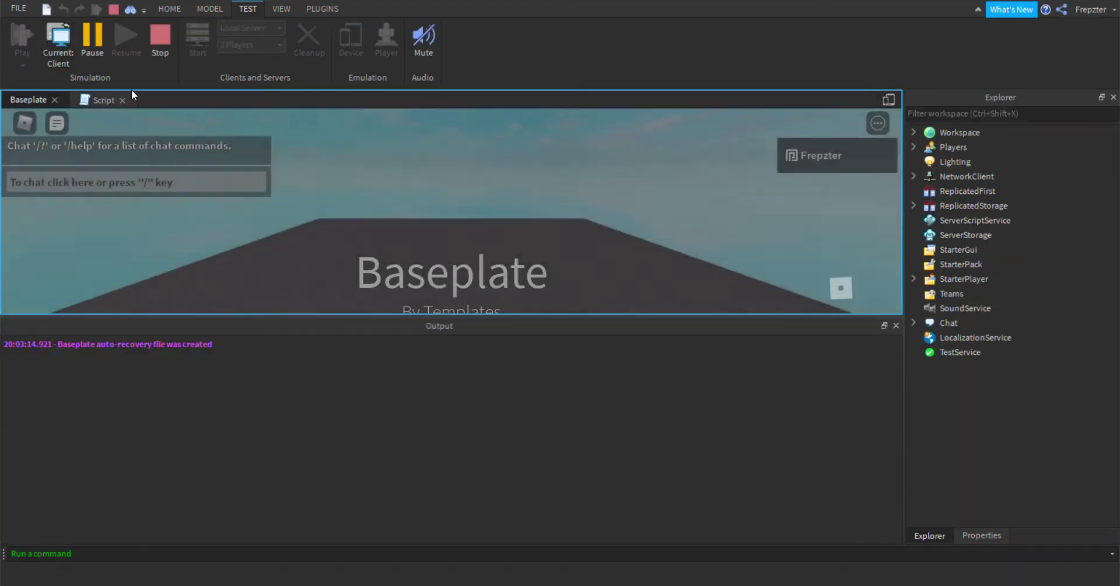
key("w")
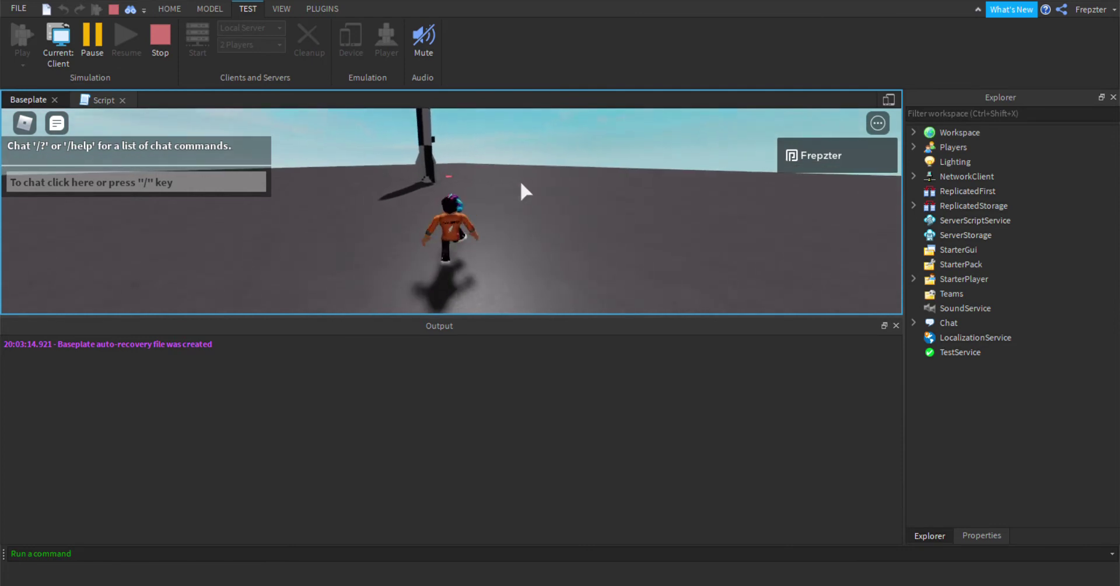
right_click_drag(501, 206, 501, 205)
left_click(542, 264)
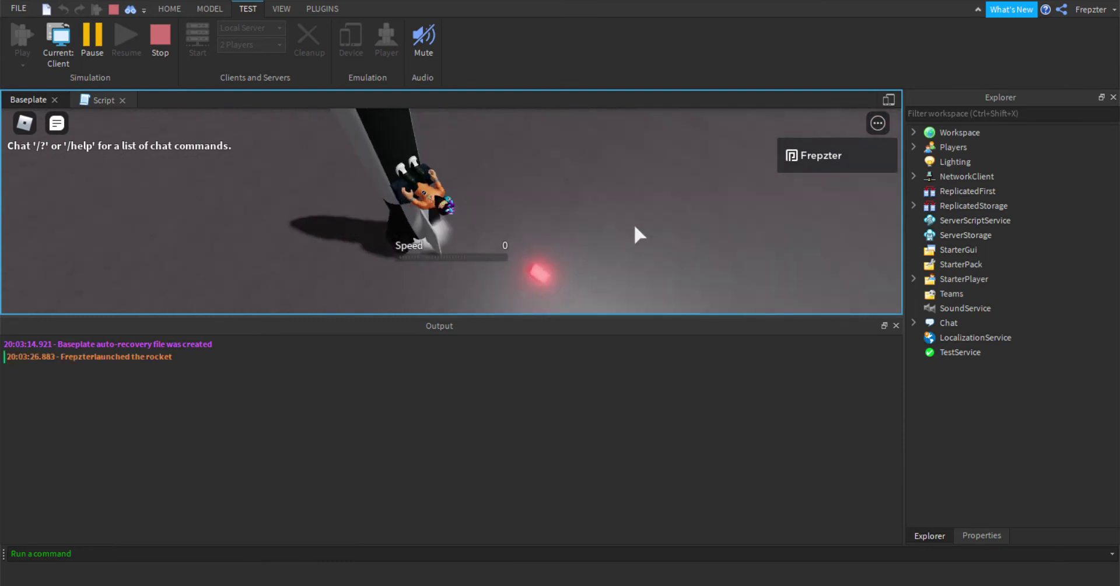
right_click_drag(632, 221, 632, 220)
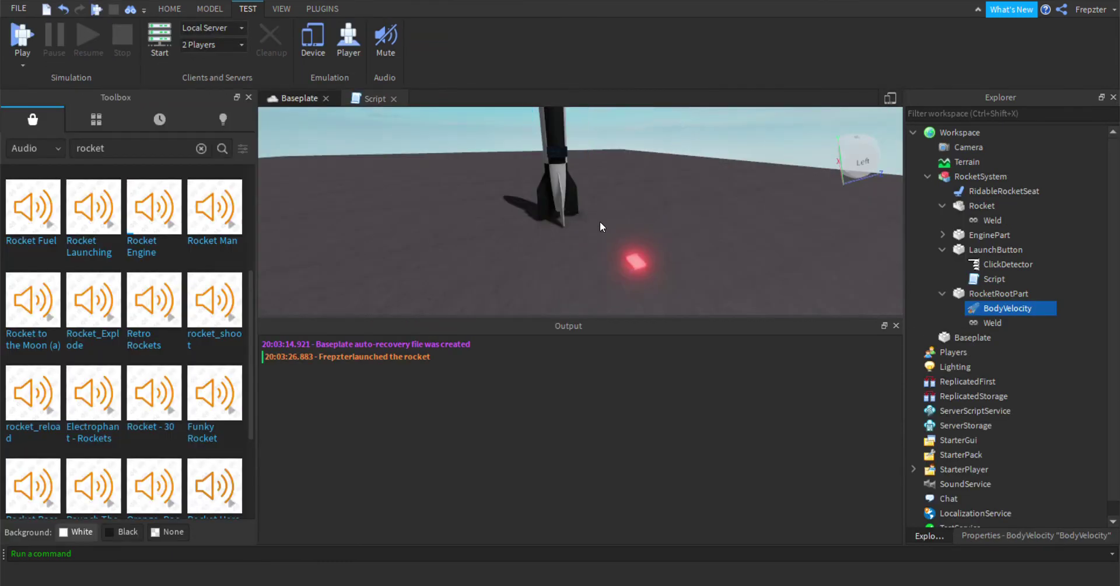
Inspect EnginePart's contents, then select the whole RocketSystem model and unanchor it.
right_click_drag(806, 275, 807, 275)
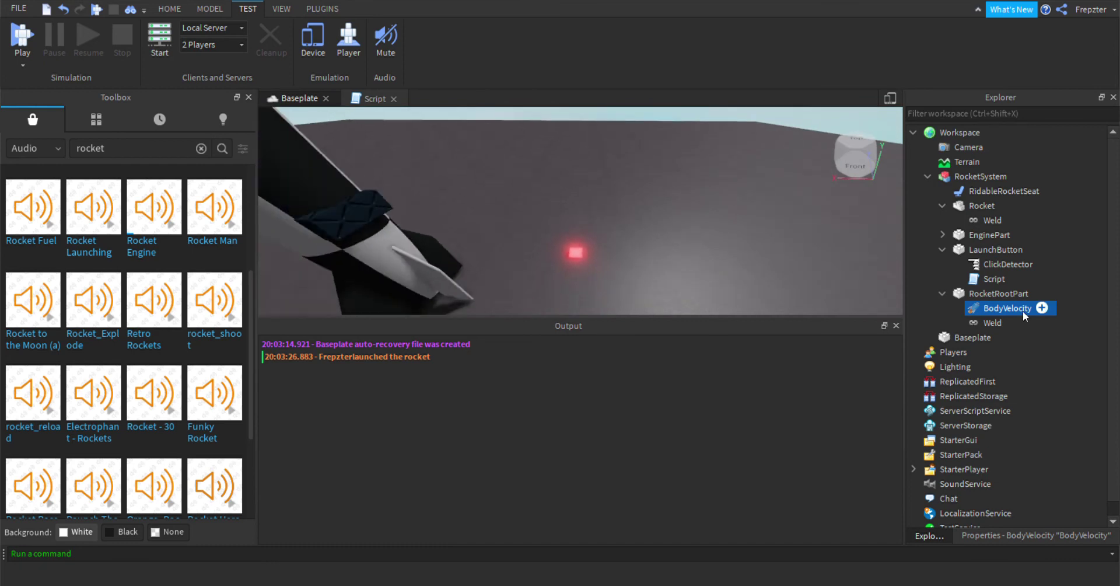
left_click(942, 234)
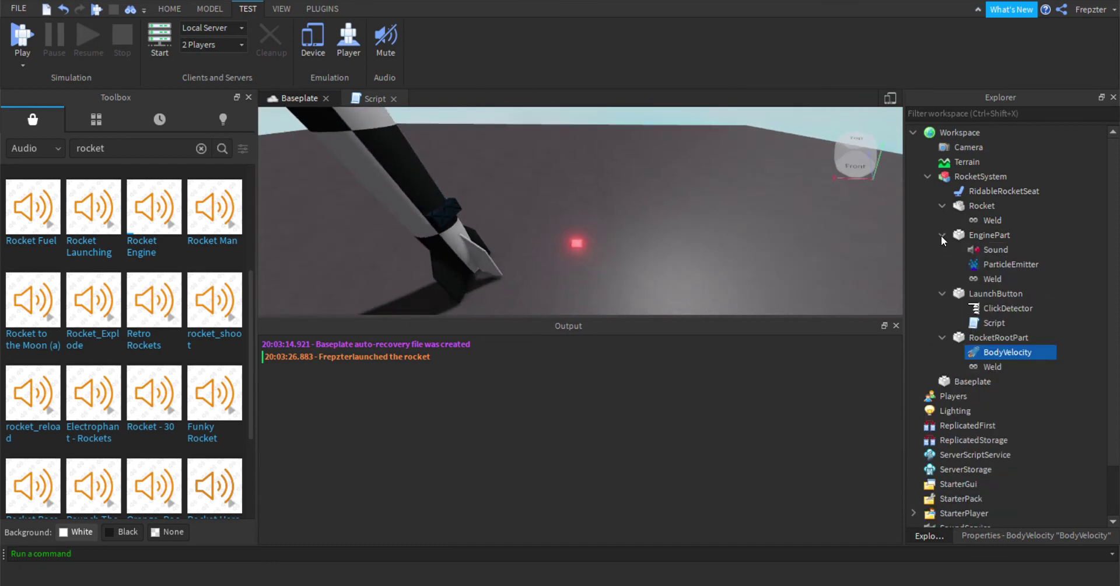
left_click(989, 234)
left_click(968, 206)
left_click(962, 235)
left_click(931, 174)
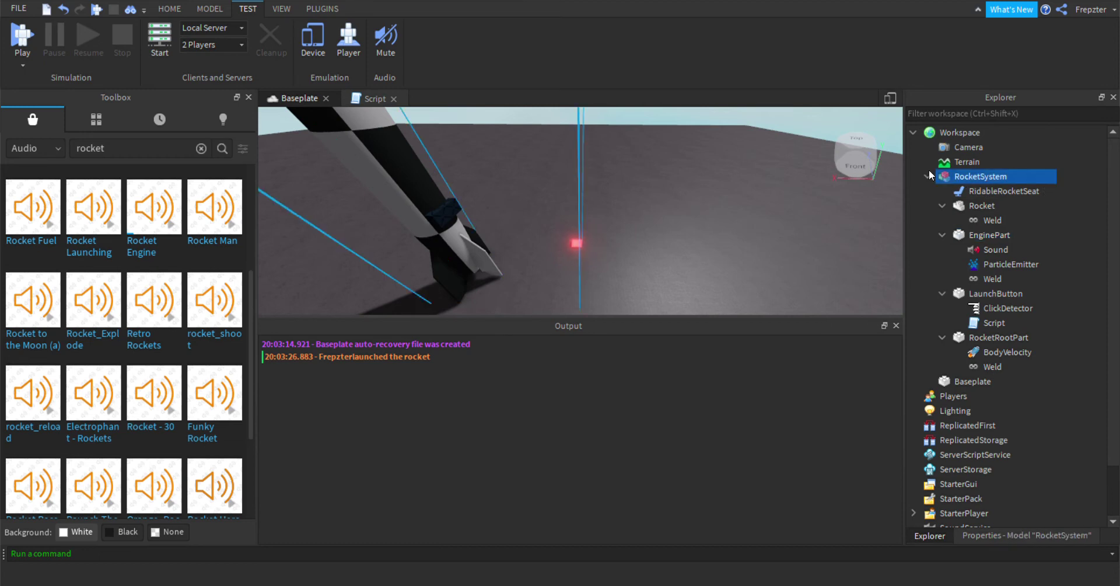
left_click(208, 9)
left_click(773, 170)
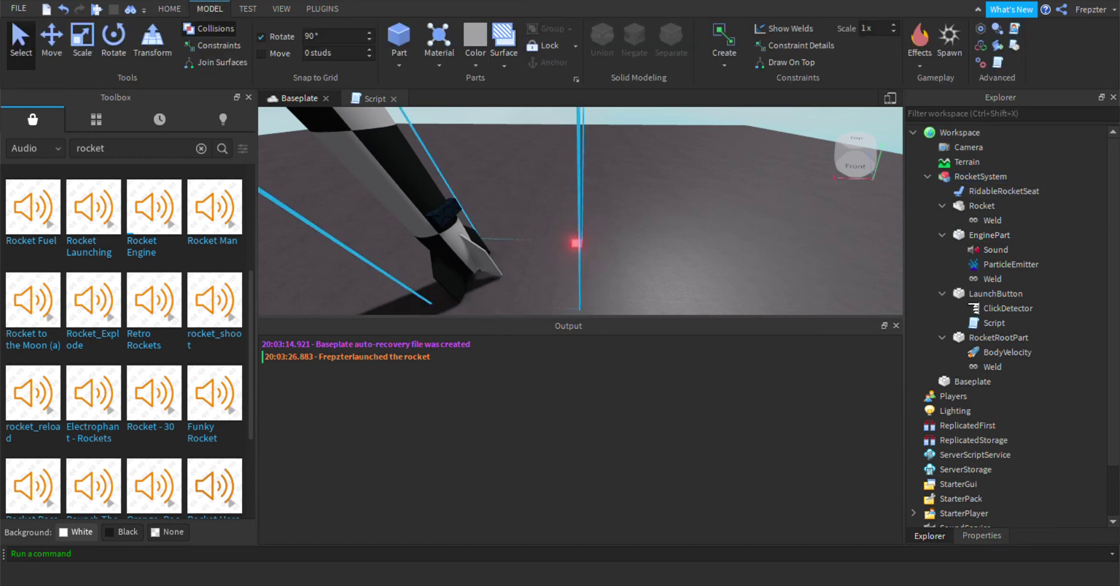
Start another play test and bring the character to the rocket's seat.
left_click(247, 9)
left_click(13, 31)
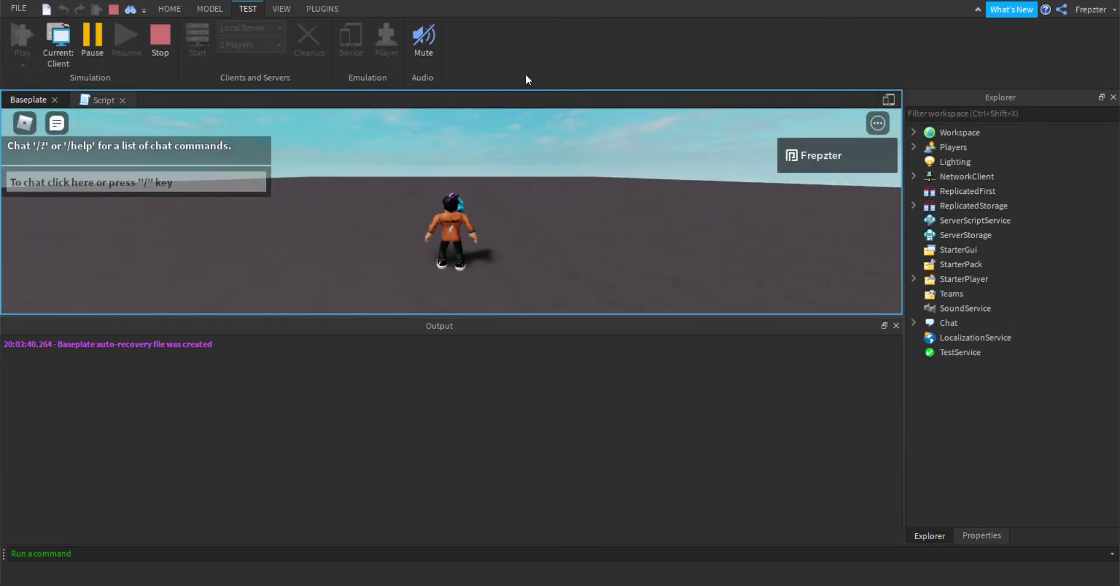
key("w")
right_click_drag(540, 208, 516, 225)
key("w")
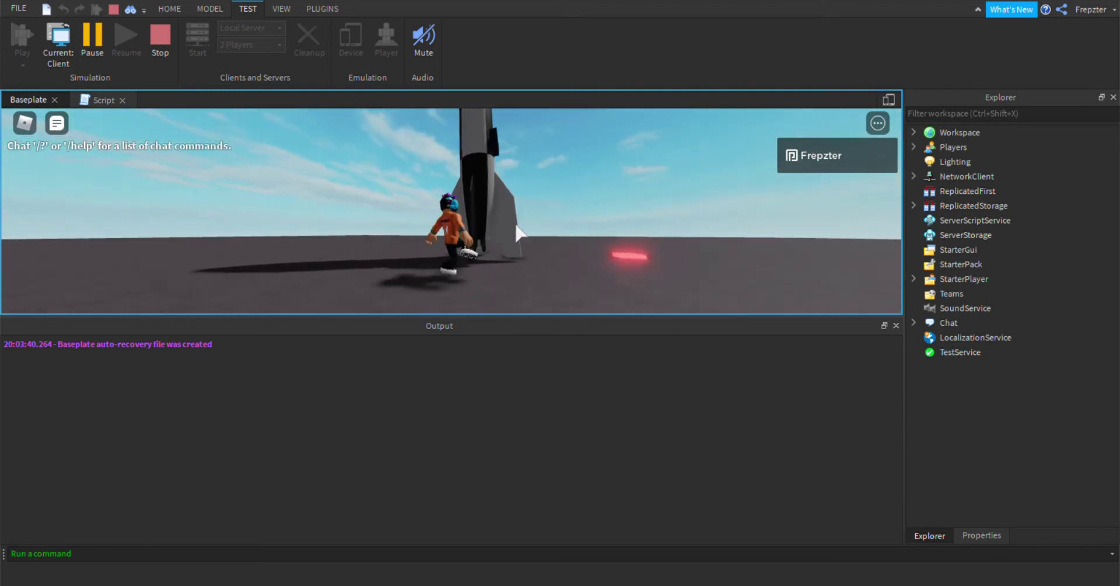
key("space")
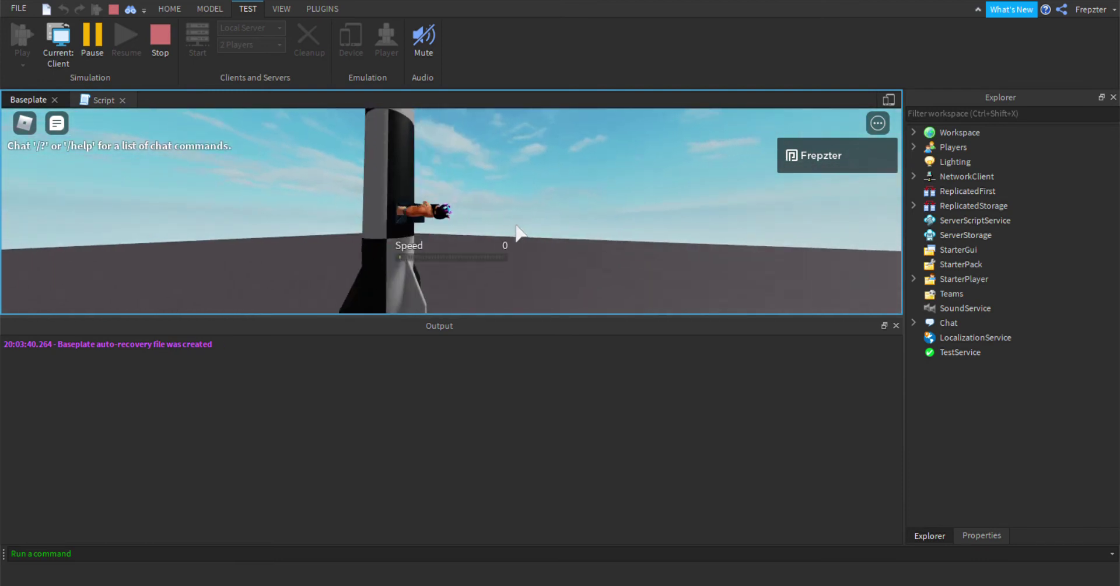
Launch the rocket with the red button, follow its flight, hide the script output and end the play test.
right_click_drag(516, 224, 518, 224)
left_click(528, 261)
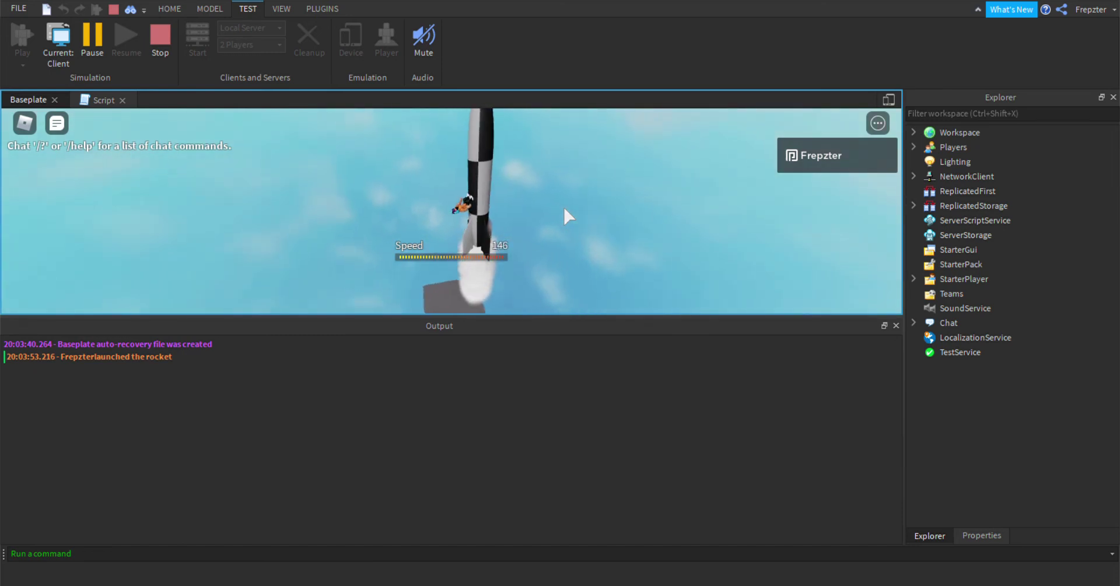
left_click(896, 325)
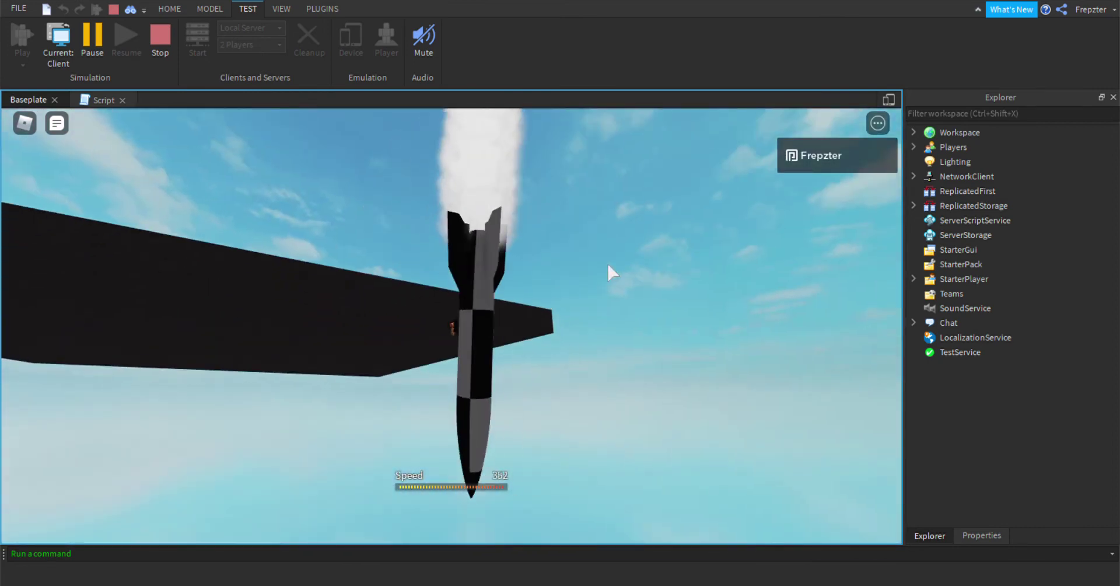
left_click(164, 44)
Check the anchoring of the LaunchButton part.
right_click_drag(695, 338, 652, 340)
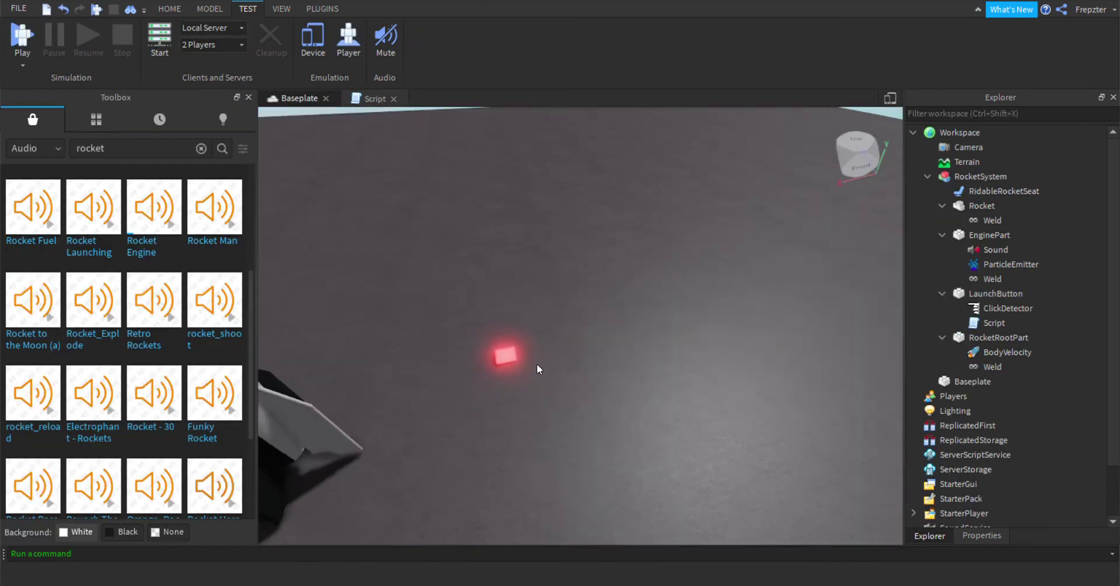
left_click(998, 338)
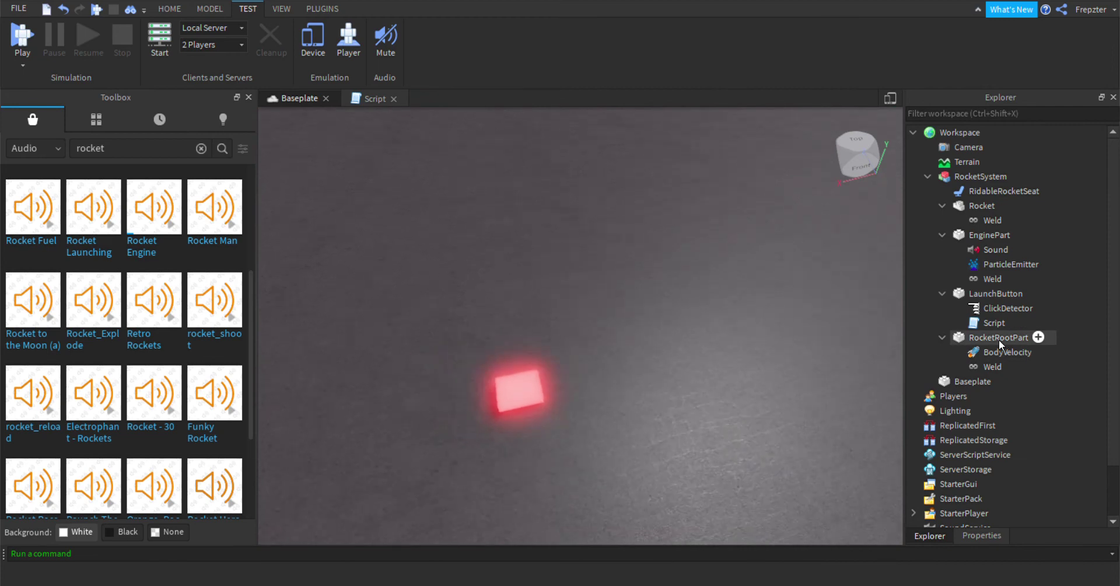
left_click(995, 293)
left_click(210, 9)
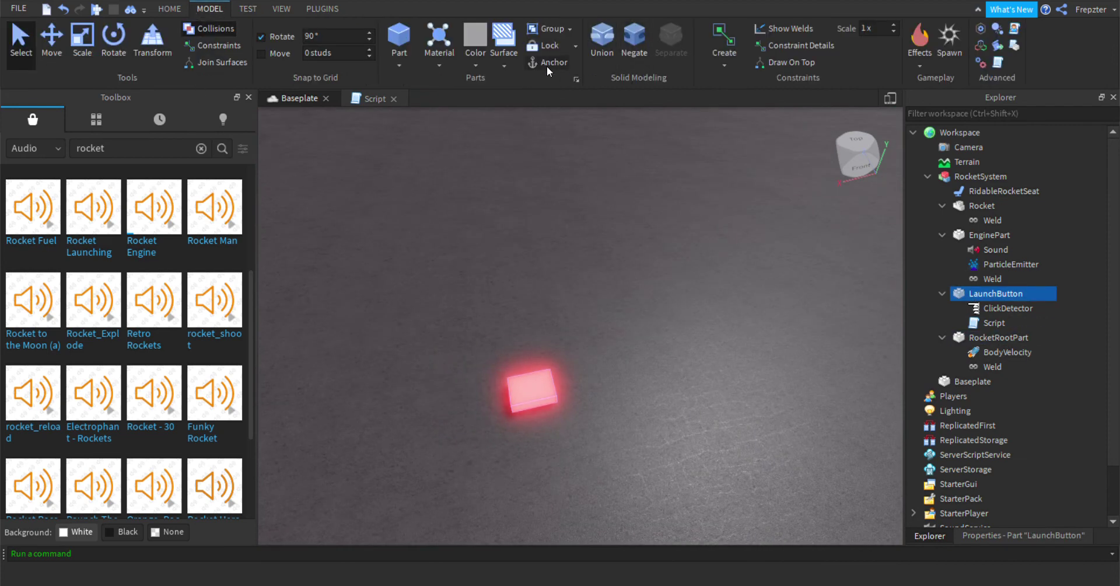
left_click(681, 256)
View the rocket and launch button from different angles, then show the LaunchButton script.
right_click_drag(681, 256, 672, 287)
left_click(672, 287)
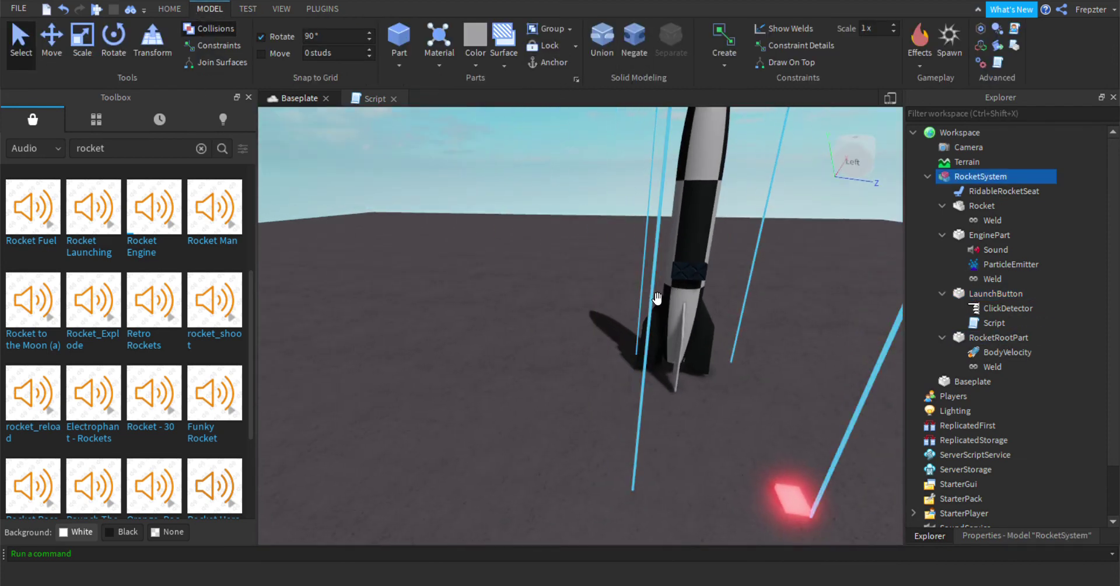
left_click(502, 342)
right_click_drag(502, 341, 410, 295)
scroll(410, 295, "down", 3)
scroll(325, 229, "down", 1)
left_click(369, 98)
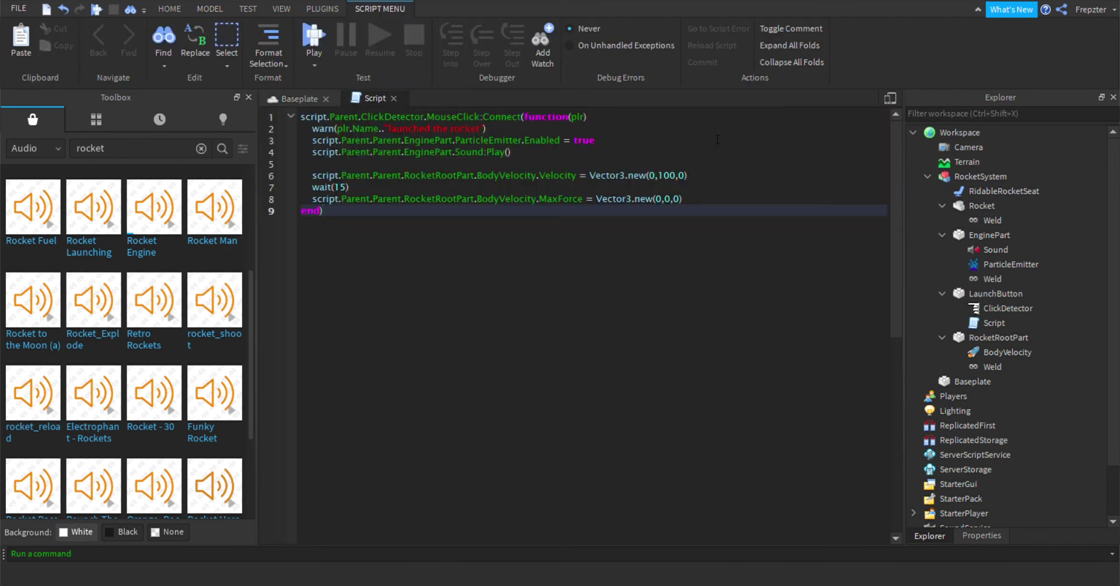
Add a BodyAngularVelocity to RocketRootPart with MaxTorque inf, inf, inf and AngularVelocity 0, 0, 0.
left_click(281, 103)
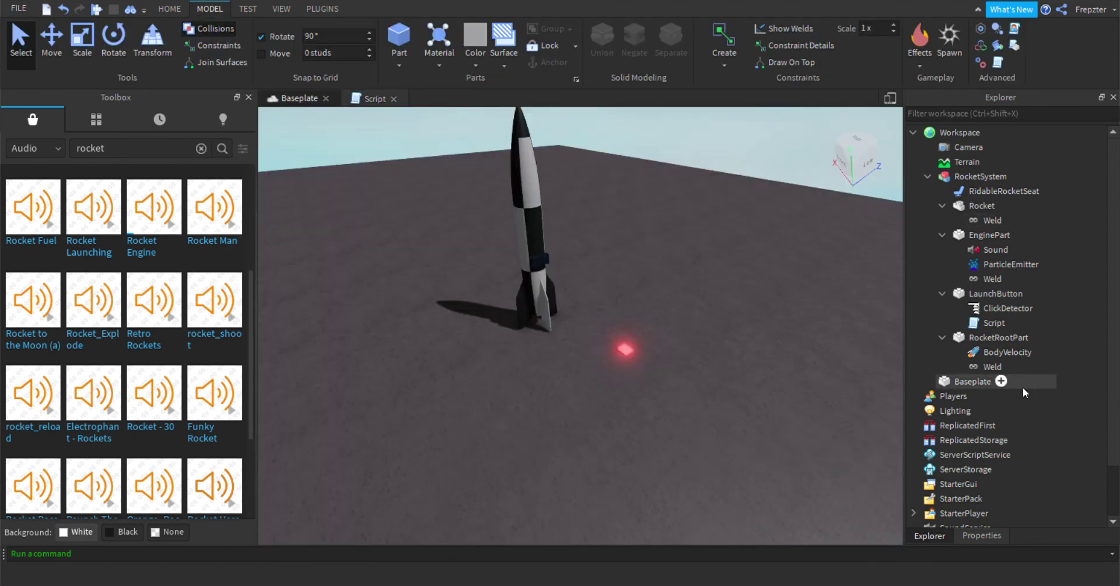
left_click(1042, 337)
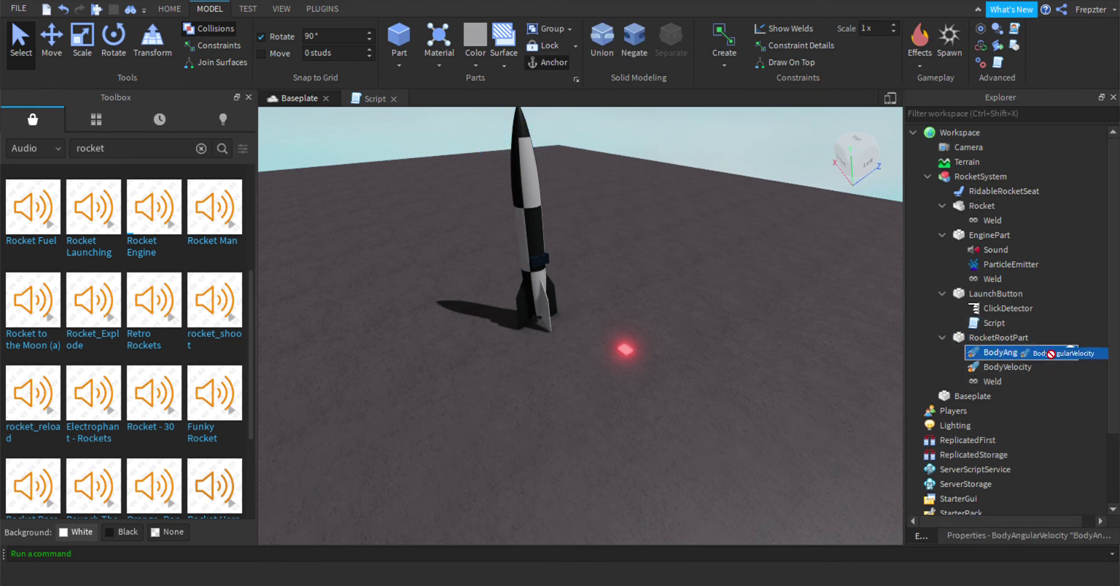
left_click(1007, 534)
left_click(1026, 281)
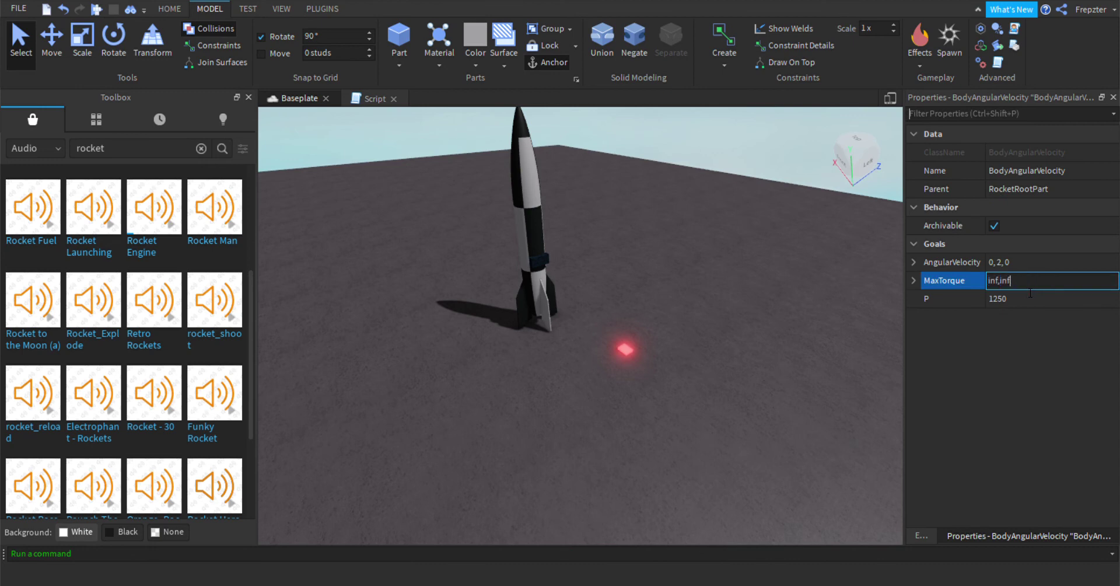
left_click(1025, 267)
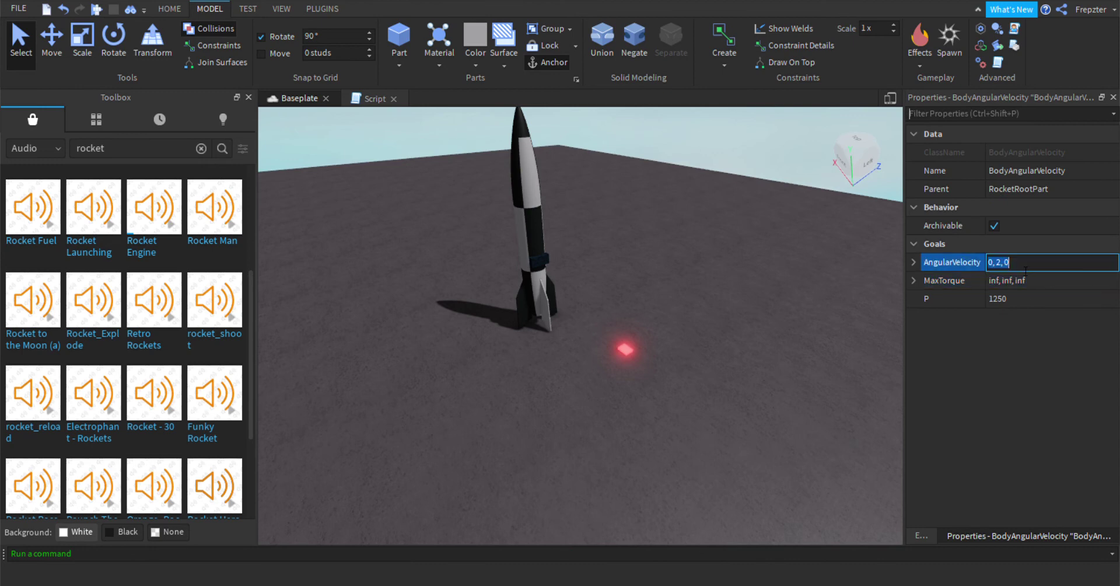
key("Return")
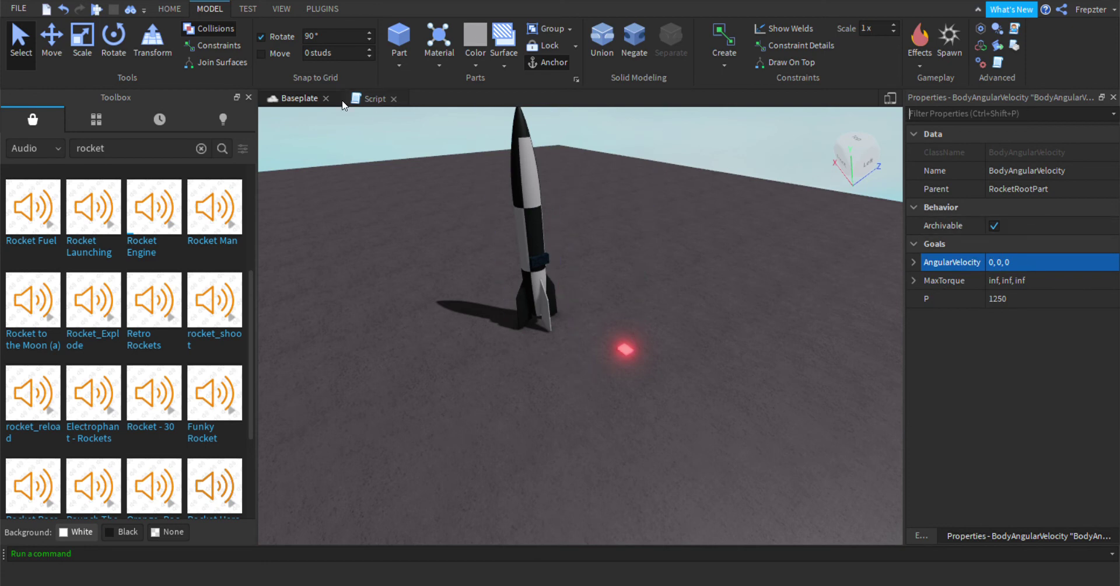
On line 5 of the LaunchButton script, set RocketRootPart's BodyAngularVelocity.AngularVelocity to Vector3.new(0,0.3,0).
left_click(370, 98)
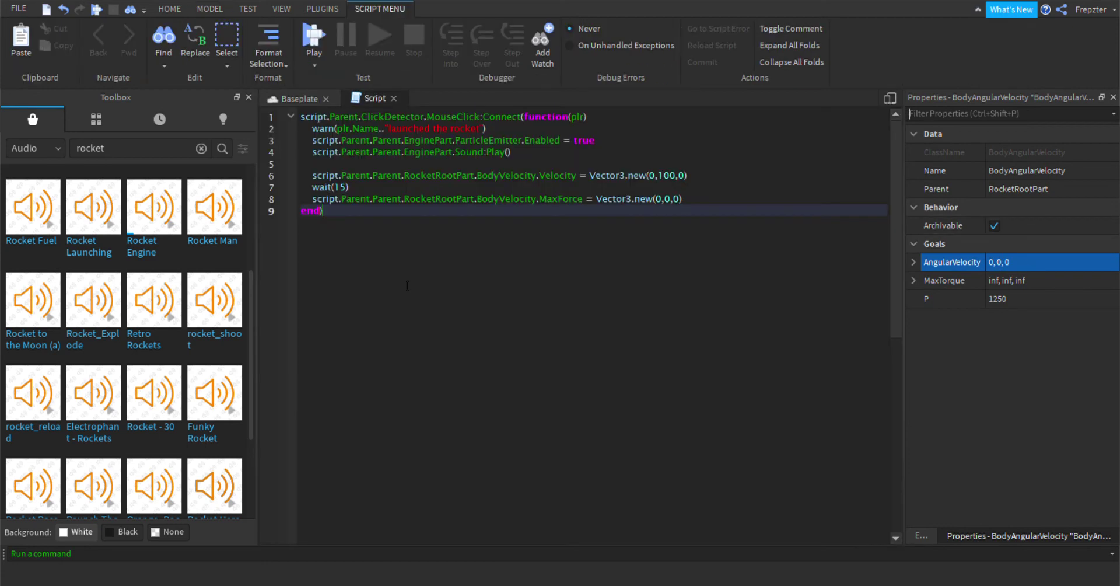
left_click(395, 167)
type("script.Parent.Parent.")
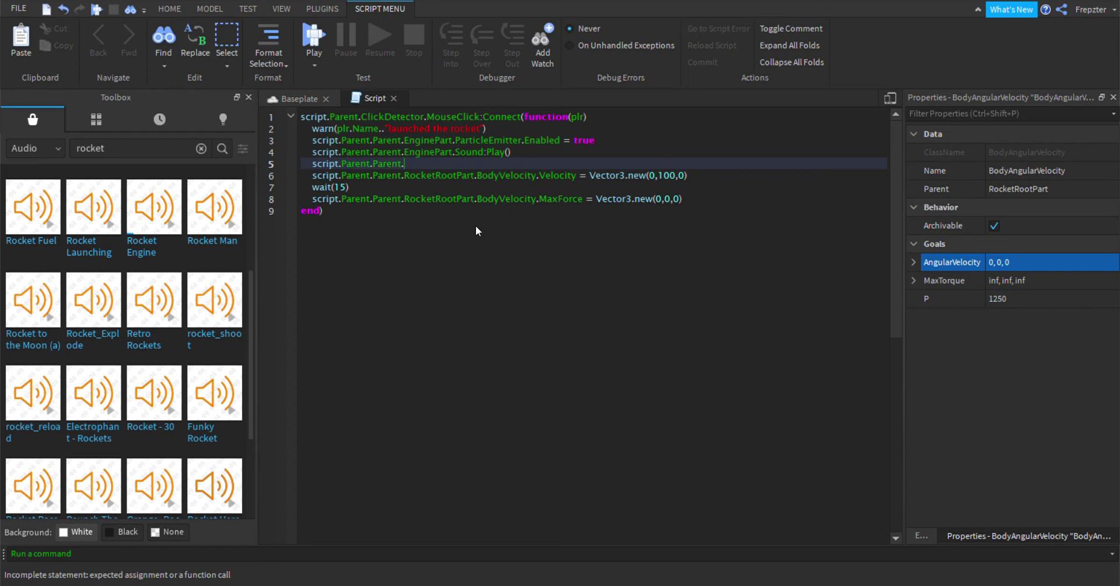
type("RocketRootPart.")
key("BackSpace")
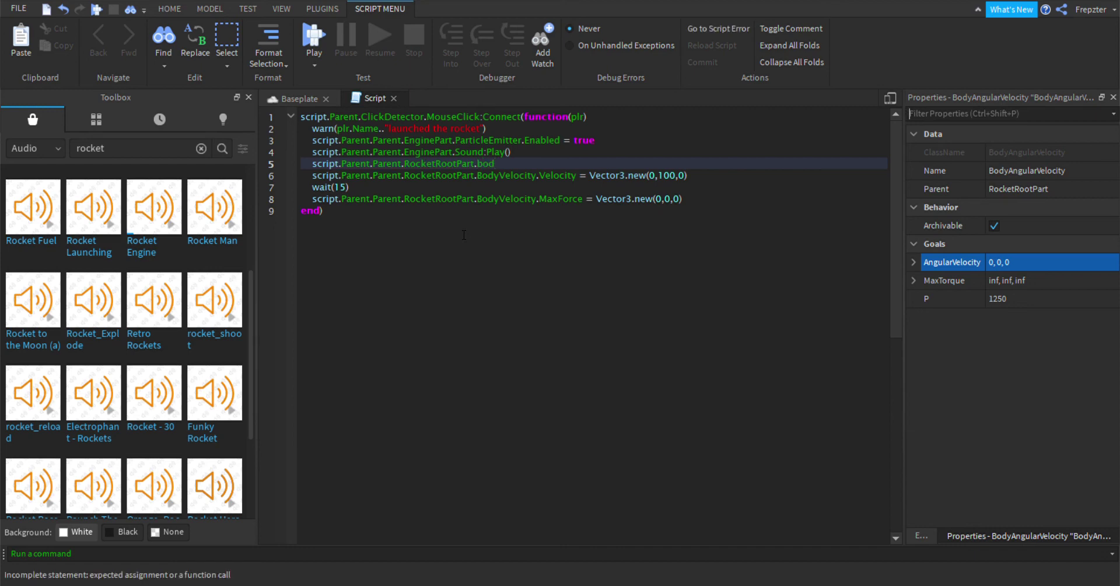
type(".an")
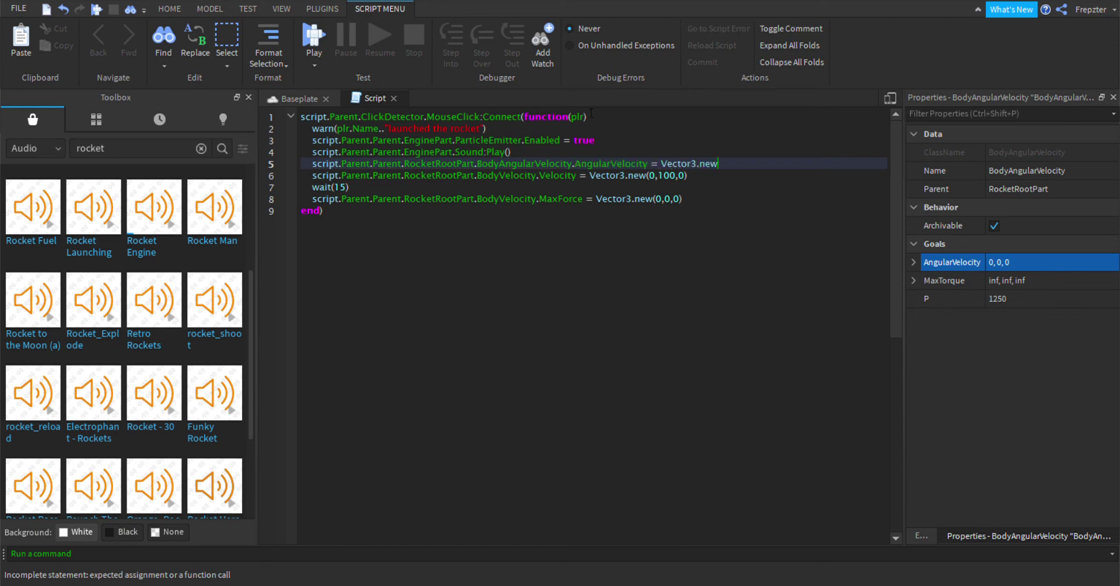
type("0,0,3,0)")
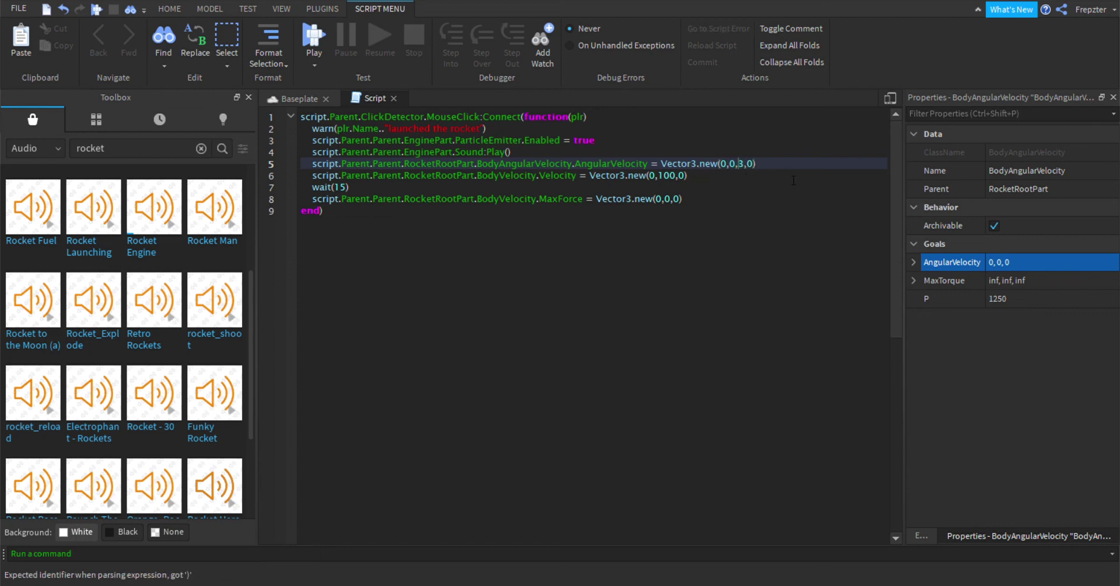
left_click(615, 247)
Duplicate the AngularVelocity line directly below wait(15) and set its vector to Vector3.new(0,0,0).
mouse_move(756, 163)
left_mouse_down()
mouse_move(297, 169)
mouse_move(756, 165)
left_mouse_up()
key("ctrl+c")
left_click(374, 189)
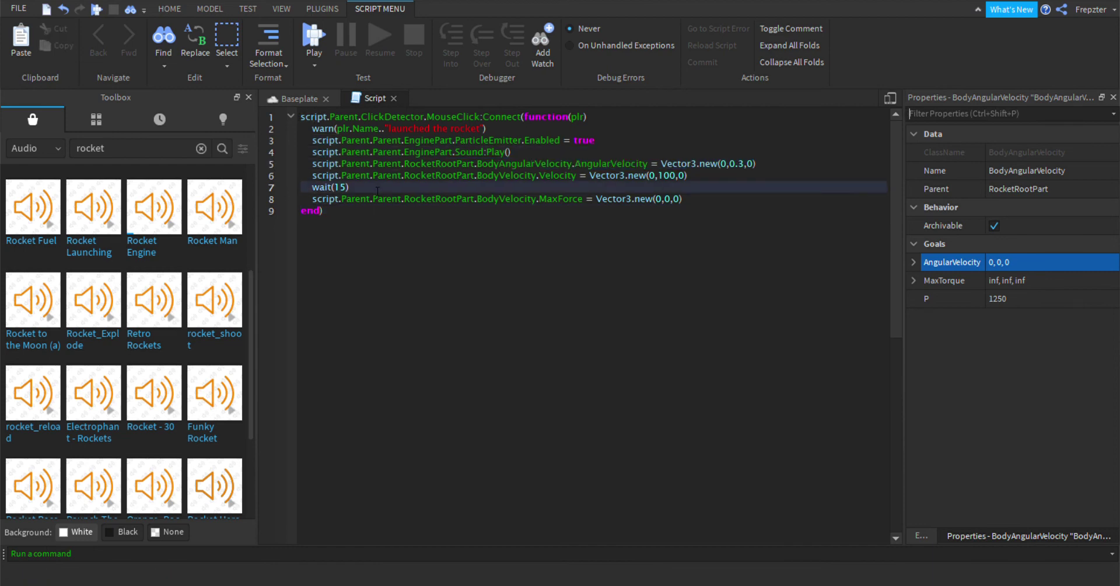
key("Return")
key("ctrl+v")
left_click_drag(720, 198, 752, 199)
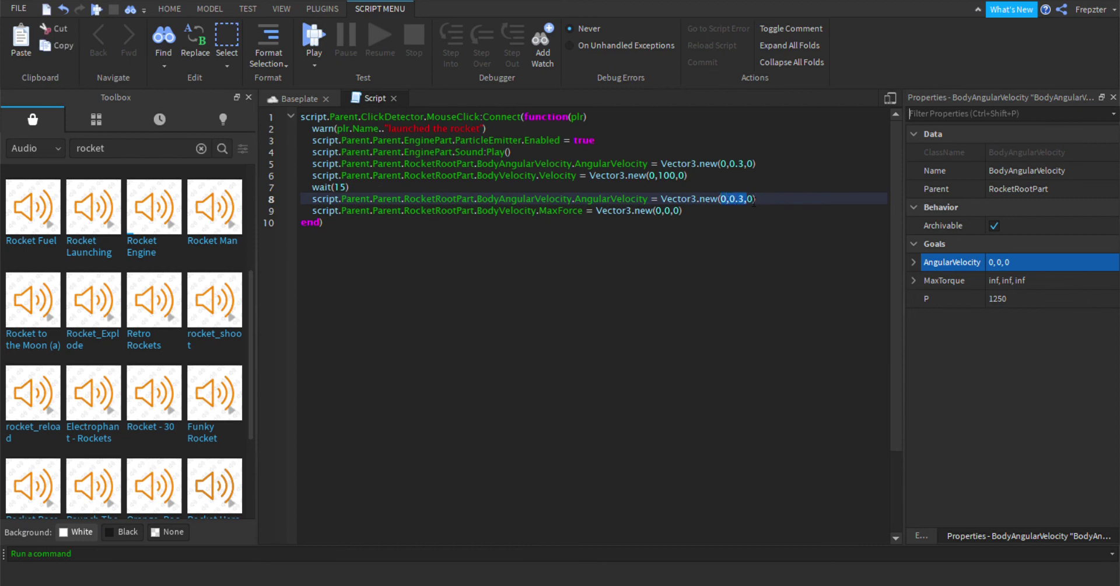
type("0")
key("Down")
key("Down")
Start a play test from the Baseplate view and seat the character on the rocket.
left_click(286, 98)
left_click(236, 12)
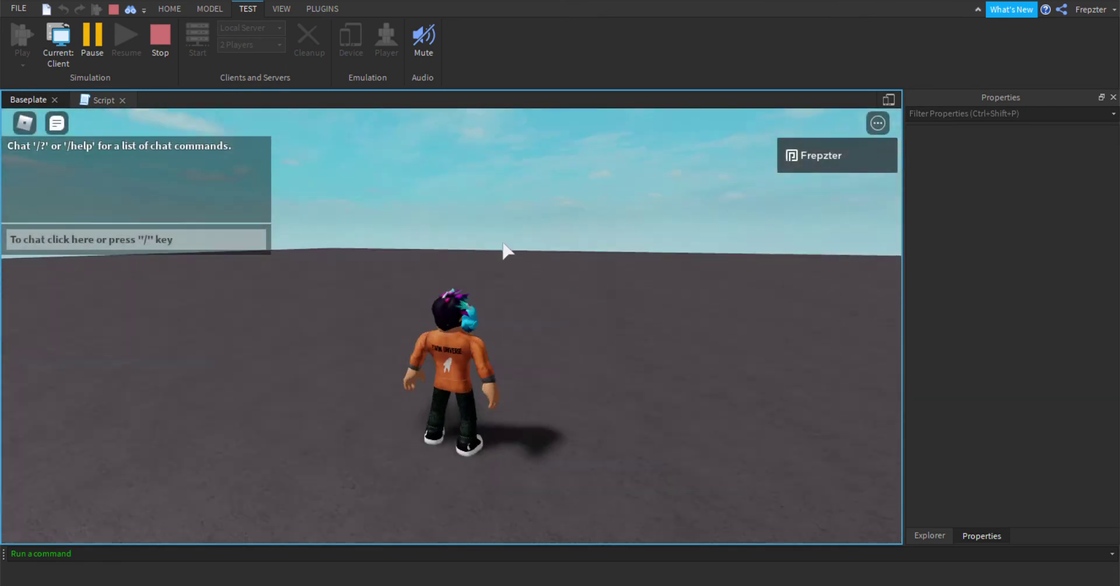
key("w")
right_click_drag(503, 243, 502, 243)
key("w")
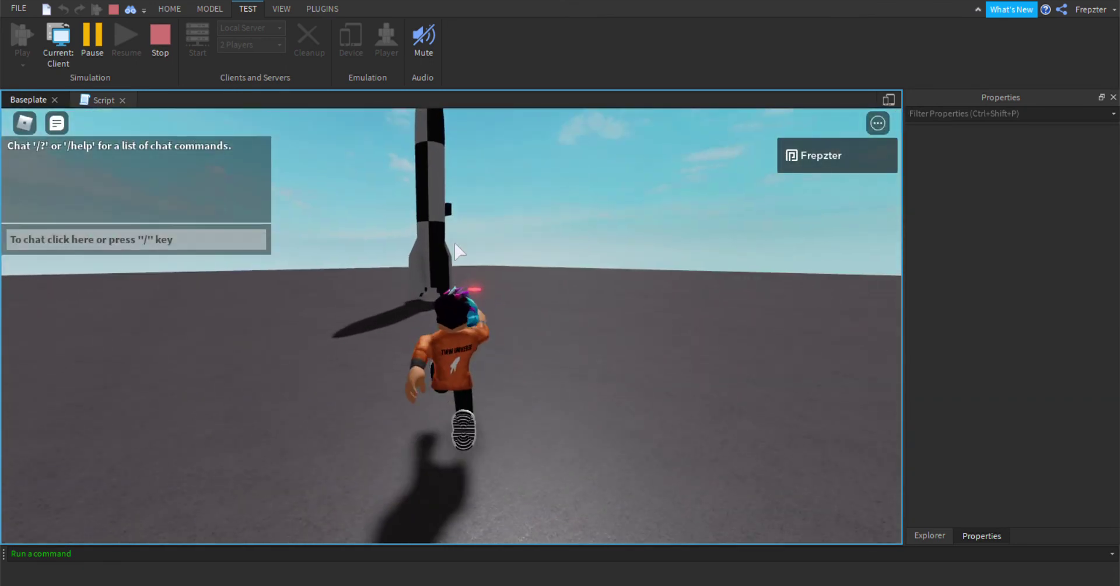
key("w")
right_click_drag(454, 244, 453, 244)
key("space")
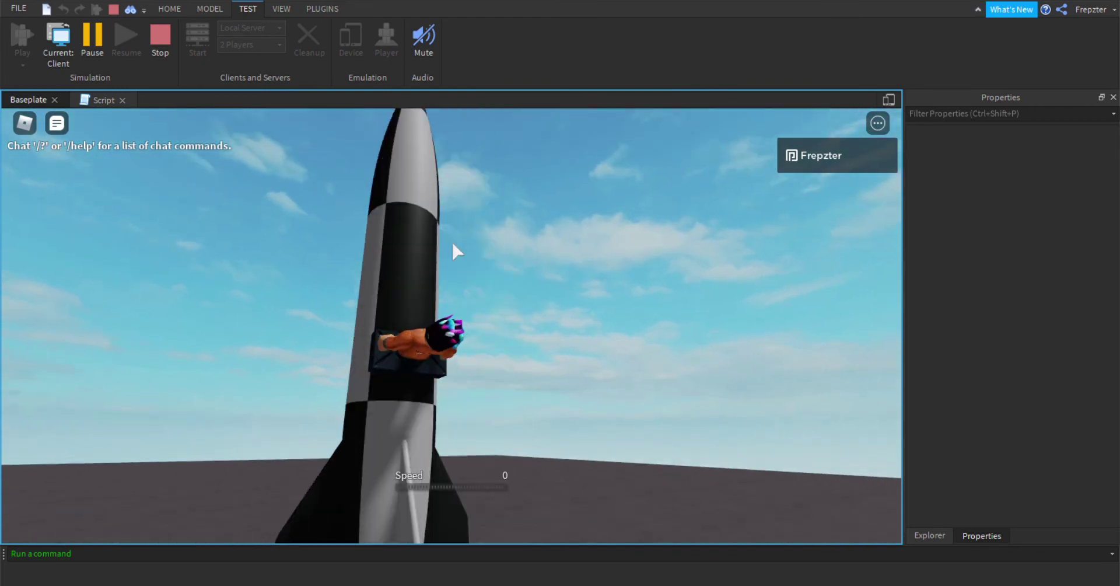
Launch the rocket with the red button, watch its flight and landing, get off the seat and end the play test.
left_click(522, 332)
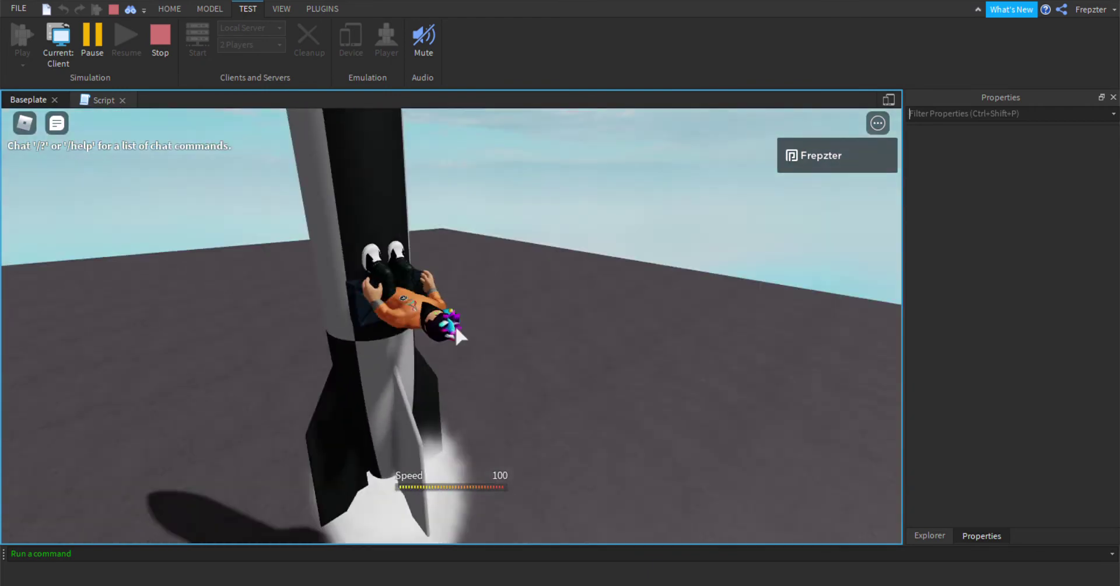
scroll(455, 328, "down", 2)
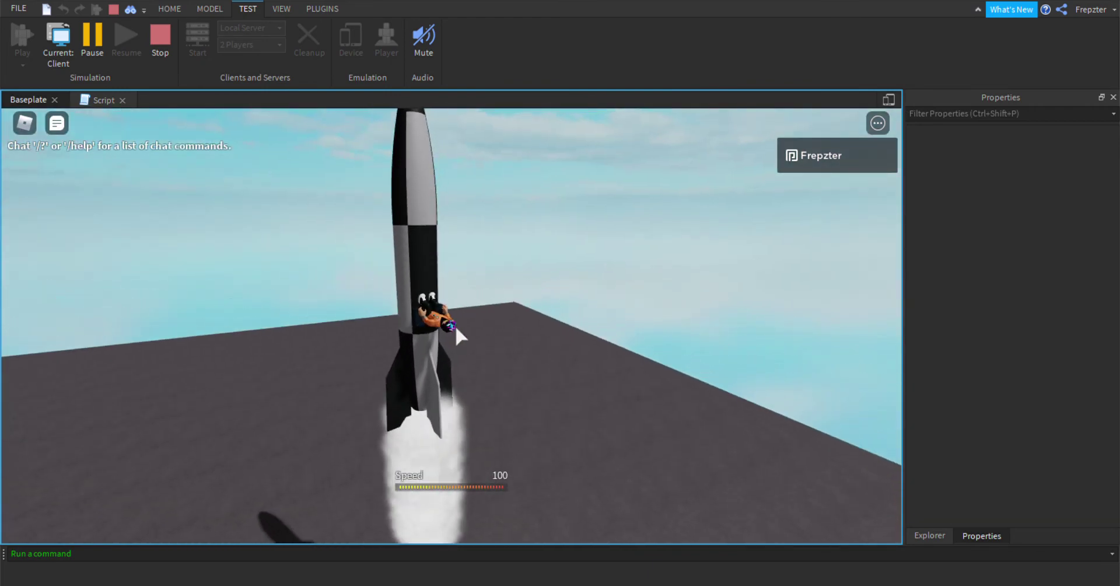
right_click_drag(455, 328, 333, 282)
scroll(333, 282, "down", 1)
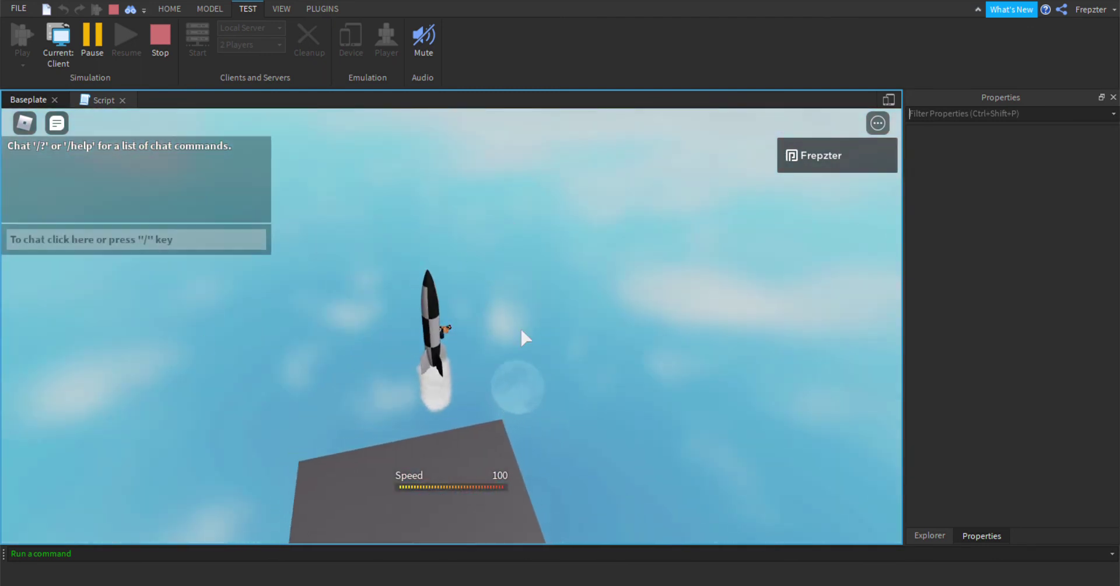
right_click_drag(527, 356, 355, 212)
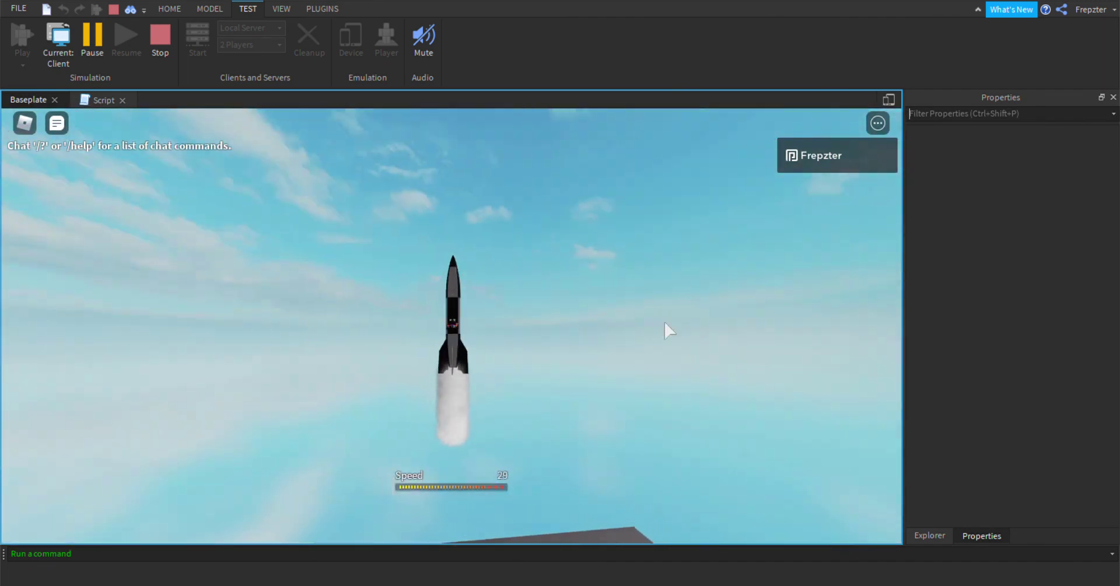
right_click_drag(559, 334, 529, 322)
key("space")
scroll(529, 322, "up", 3)
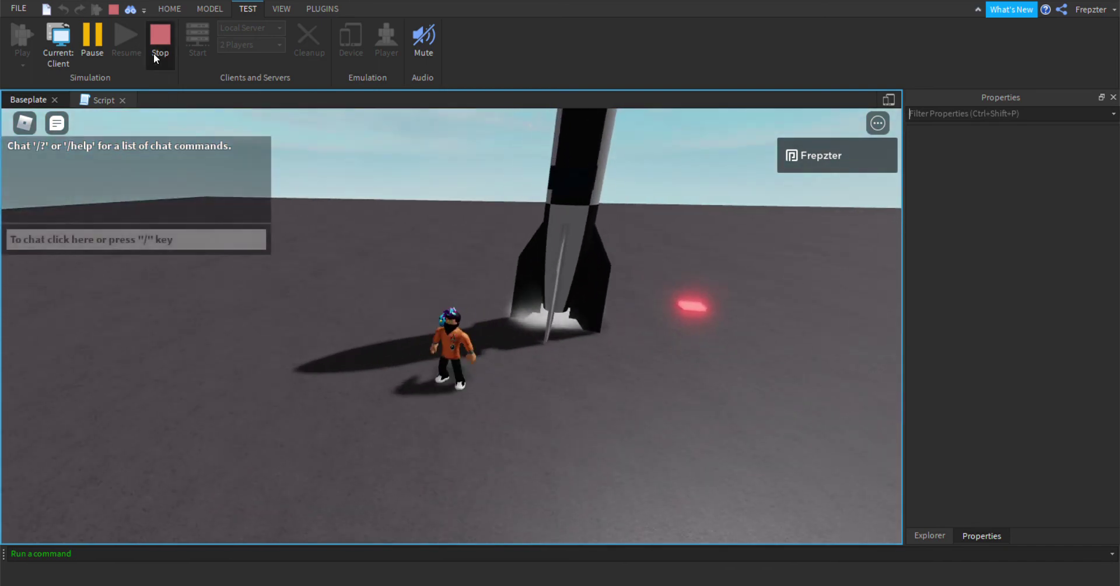
left_click(156, 48)
Copy the EnginePart sound line below wait(15) in the script and change its call to Sound:Stop().
left_click(375, 98)
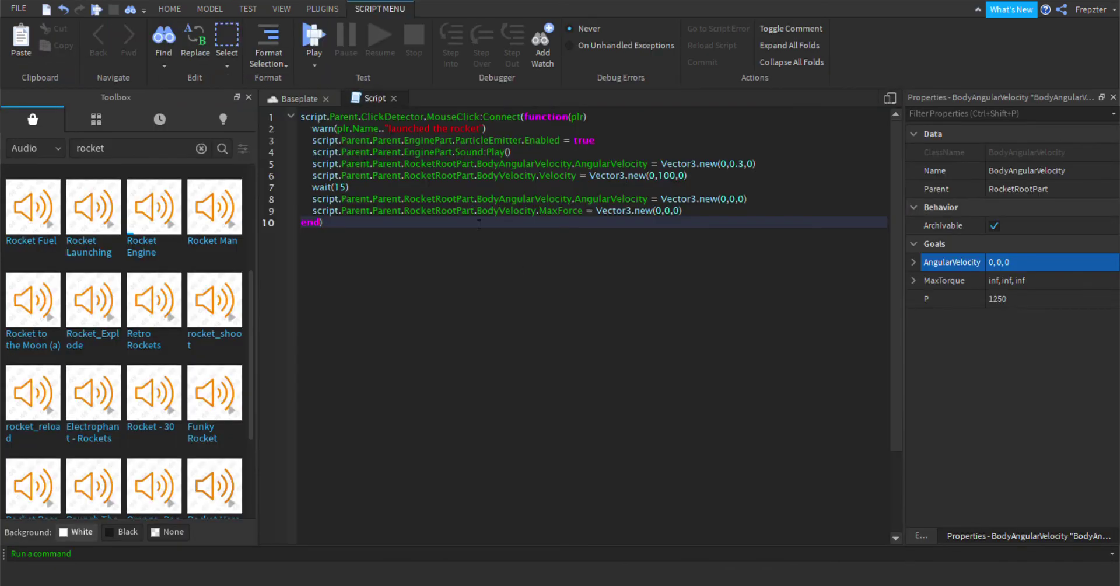
left_click_drag(513, 152, 243, 152)
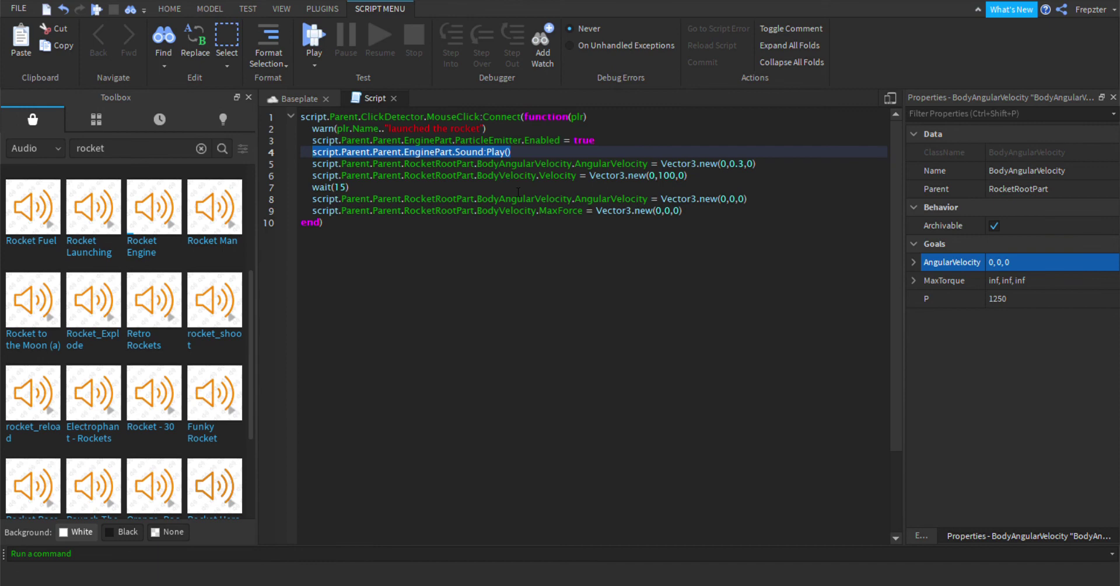
left_click(432, 187)
key("Return")
key("ctrl+v")
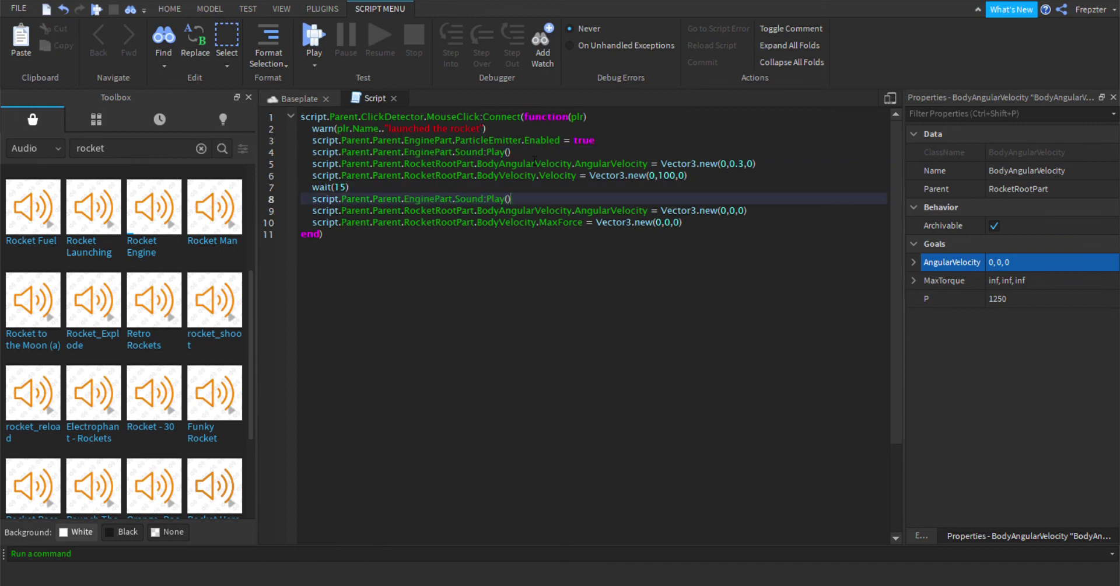
left_click_drag(505, 199, 487, 199)
type("Stop()")
key("BackSpace")
key("BackSpace")
left_click(536, 285)
Run another play test that seats the character and launches the rocket, and stop it after the landing.
left_click(298, 98)
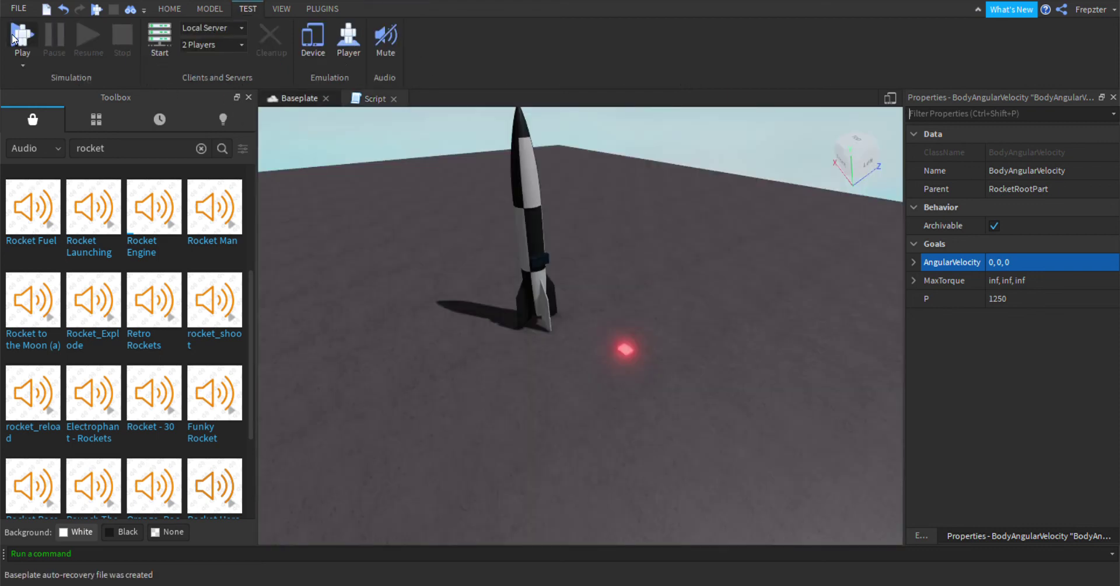
left_click(13, 34)
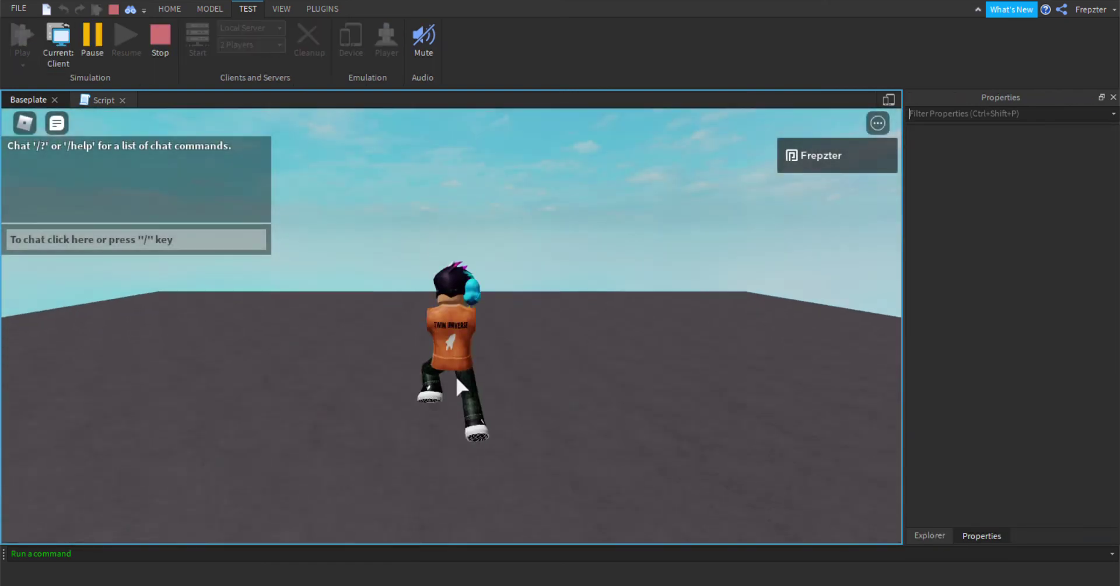
key("w")
key("d")
right_click_drag(498, 303, 496, 299)
key("space")
right_click_drag(494, 263, 493, 263)
key("space")
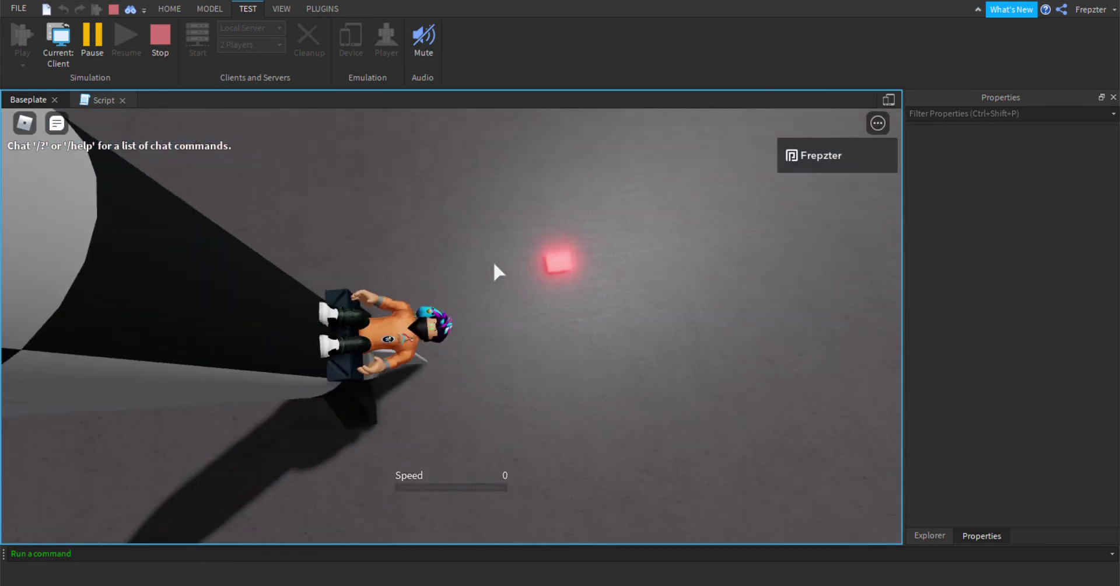
left_click(550, 263)
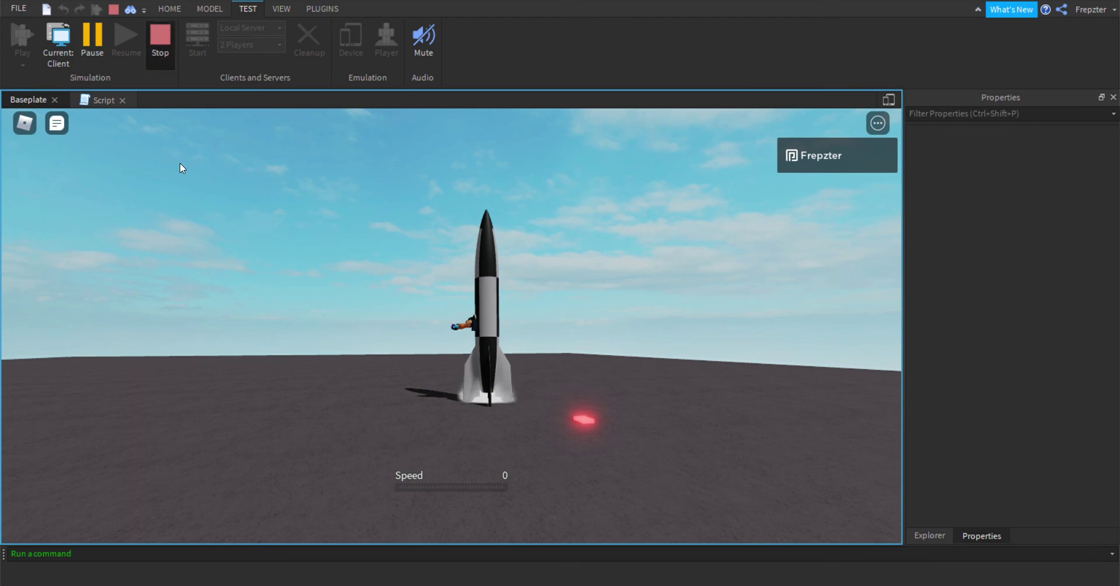
key("shift+F5")
Copy the EnginePart ParticleEmitter.Enabled line below wait(15) in the script and select its value for editing.
left_click(373, 98)
left_click_drag(624, 145, 338, 141)
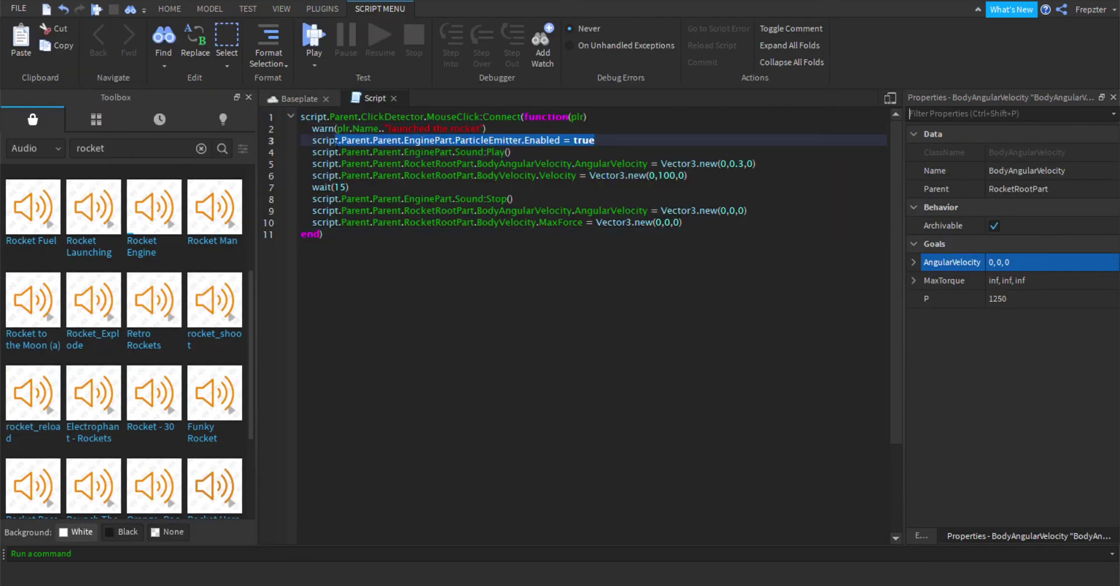
left_click(381, 191)
key("Return")
key("ctrl+v")
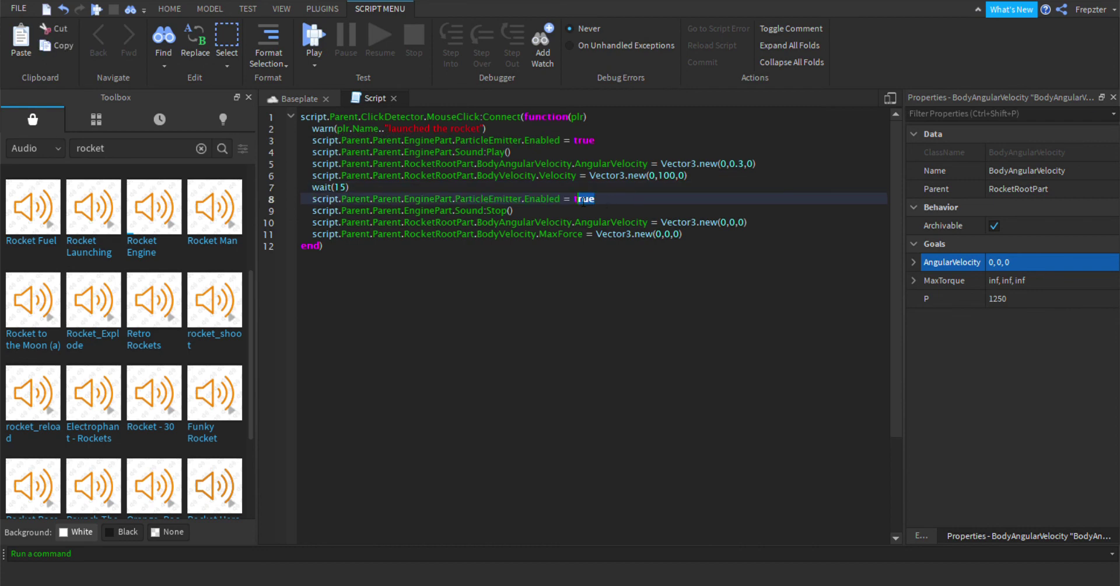
Show the Baseplate view with the object tree and examine the rocket and launch button from different angles and distances.
left_click(295, 98)
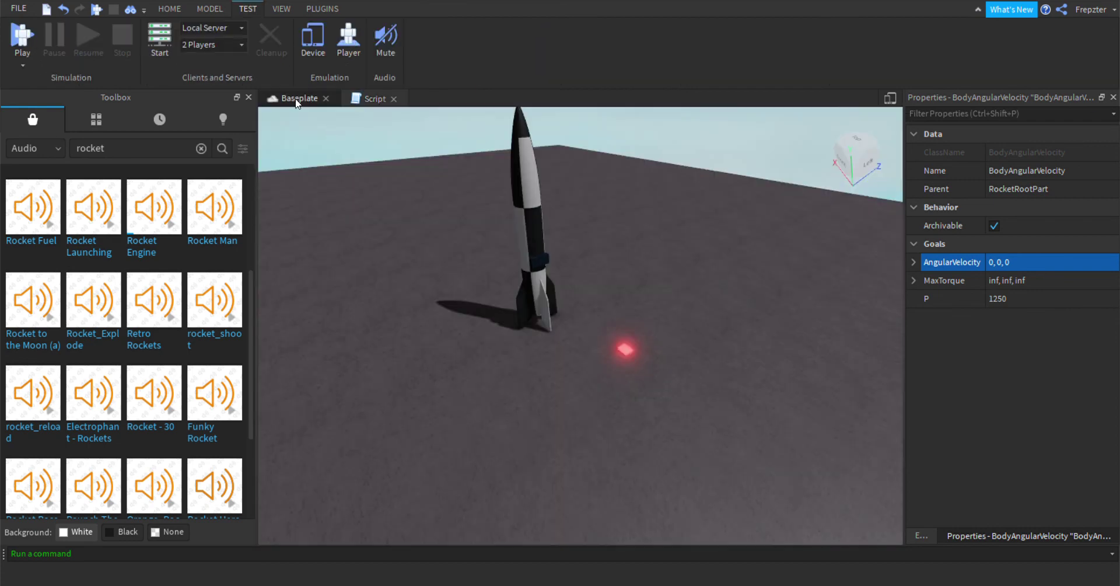
left_click(929, 534)
right_click_drag(607, 365, 617, 362)
scroll(617, 361, "down", 6)
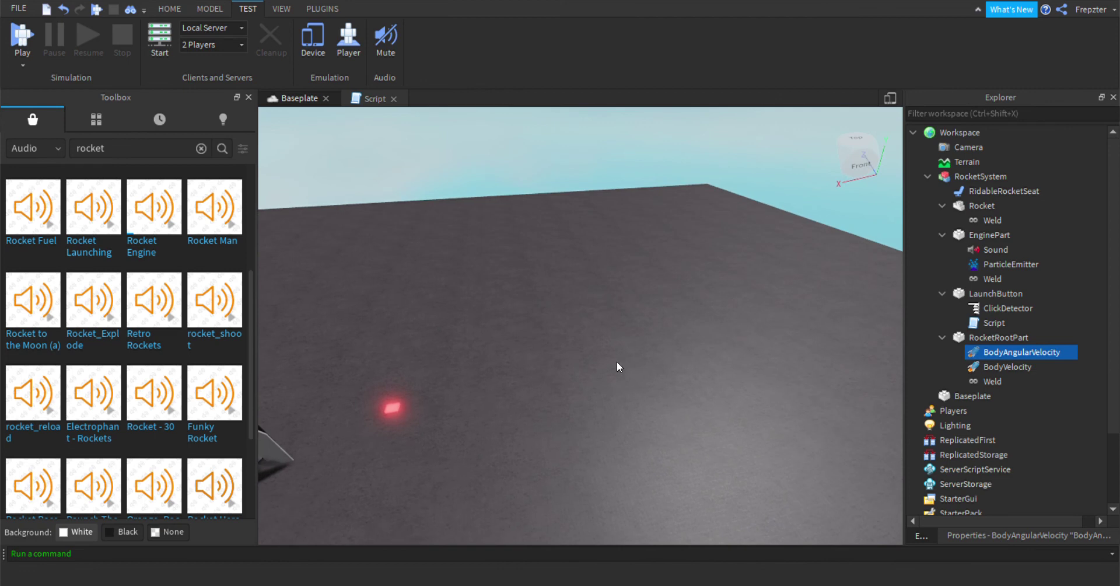
key("a")
key("w")
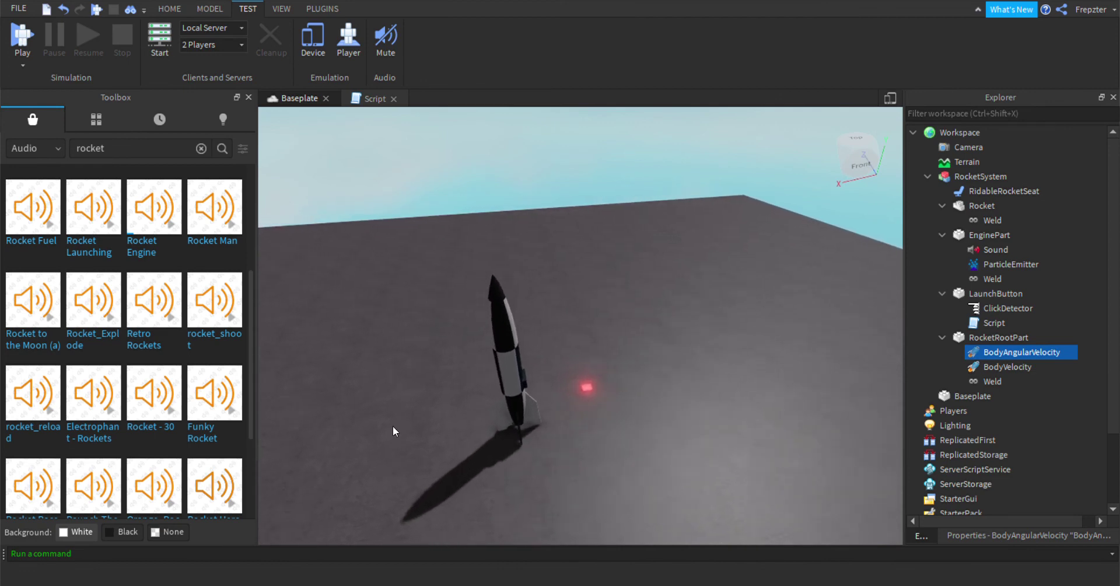
right_click_drag(654, 423, 642, 417)
key("s")
key("s")
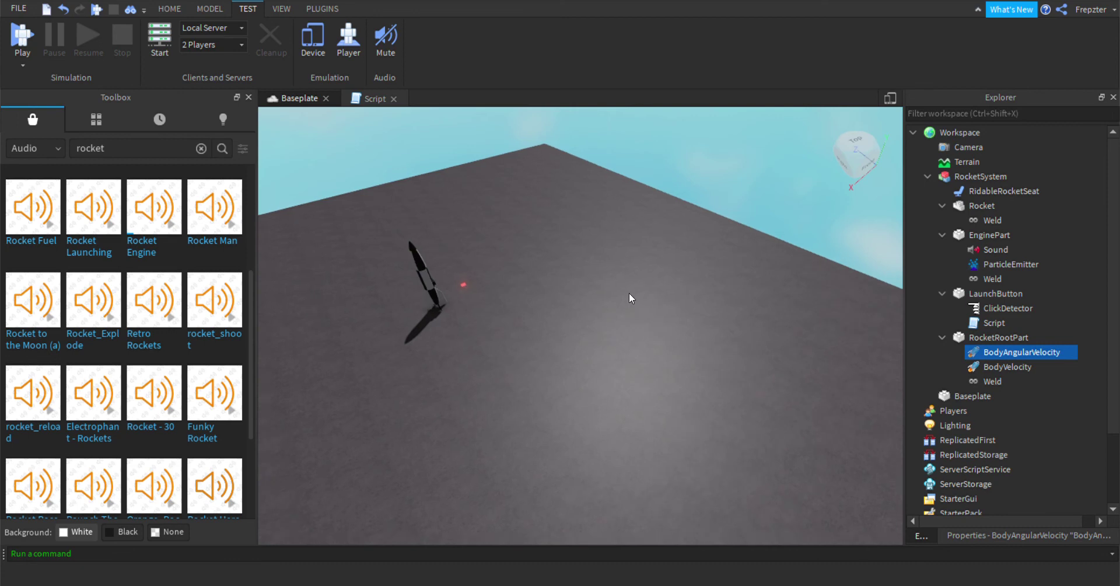
key("w")
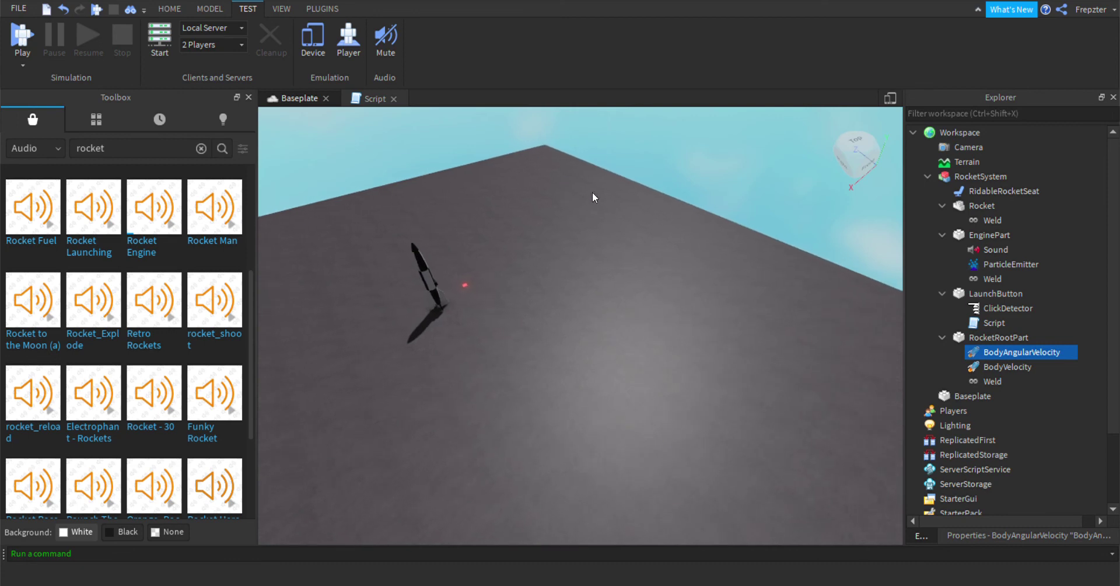
key("w")
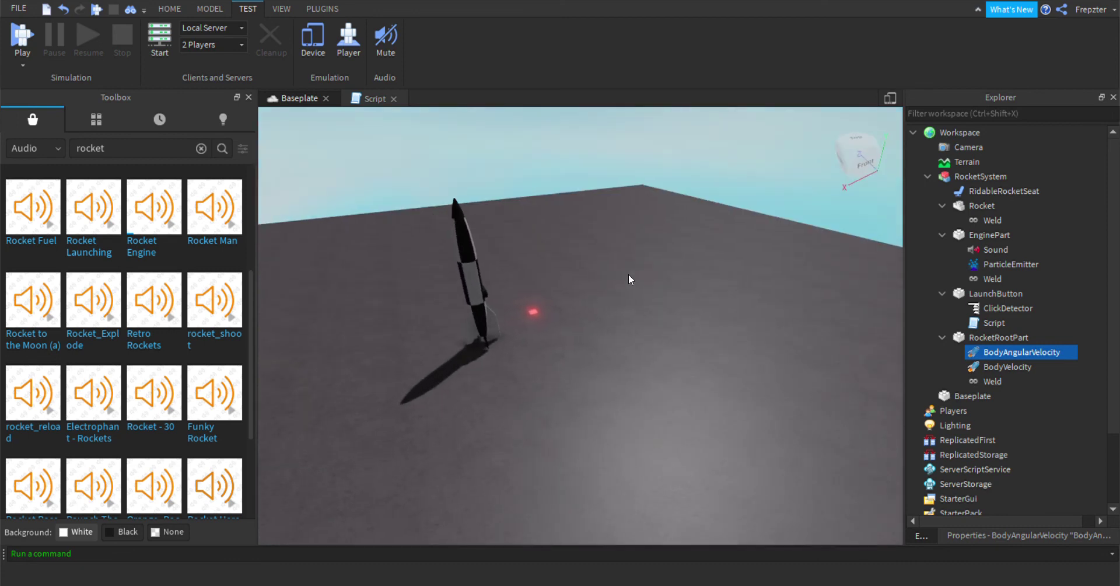